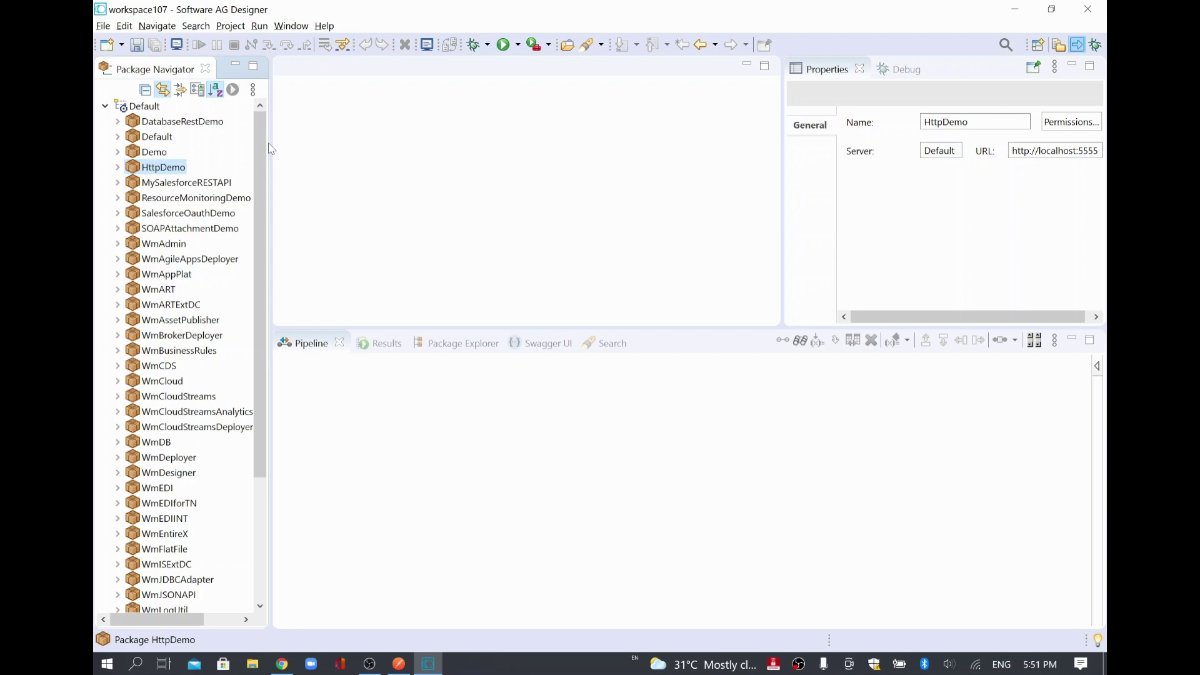
Step: Expand the Demo package and its docs folder to list the existing document types
left_click(153, 154)
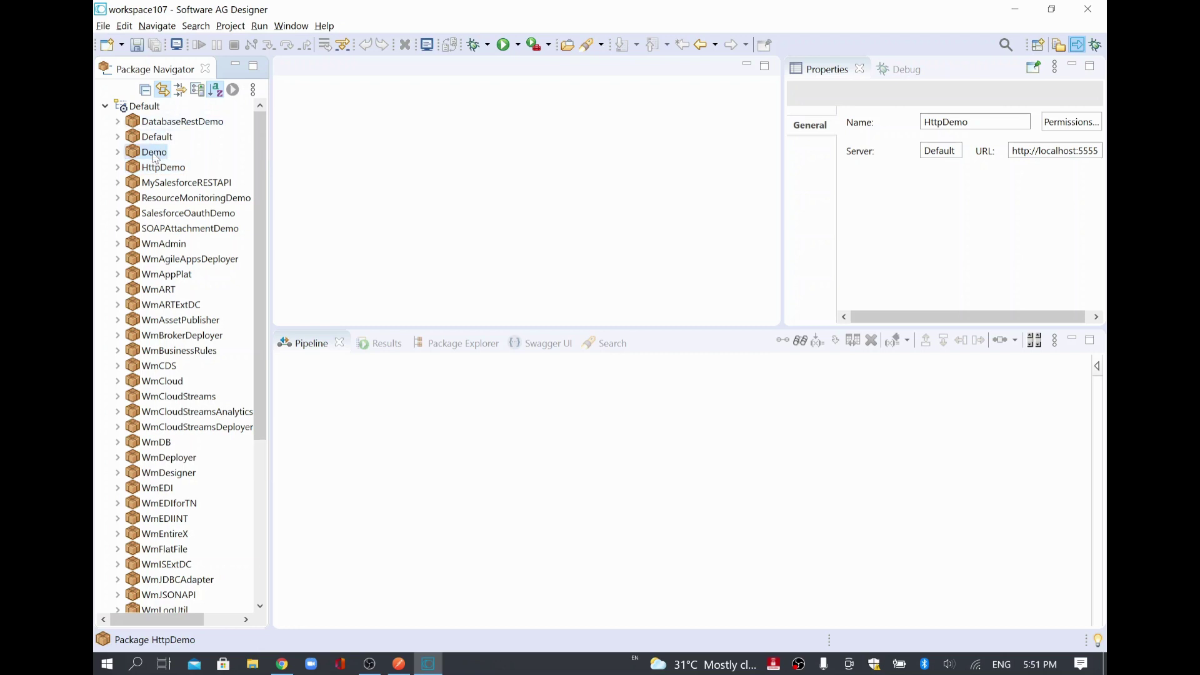
double_click(155, 156)
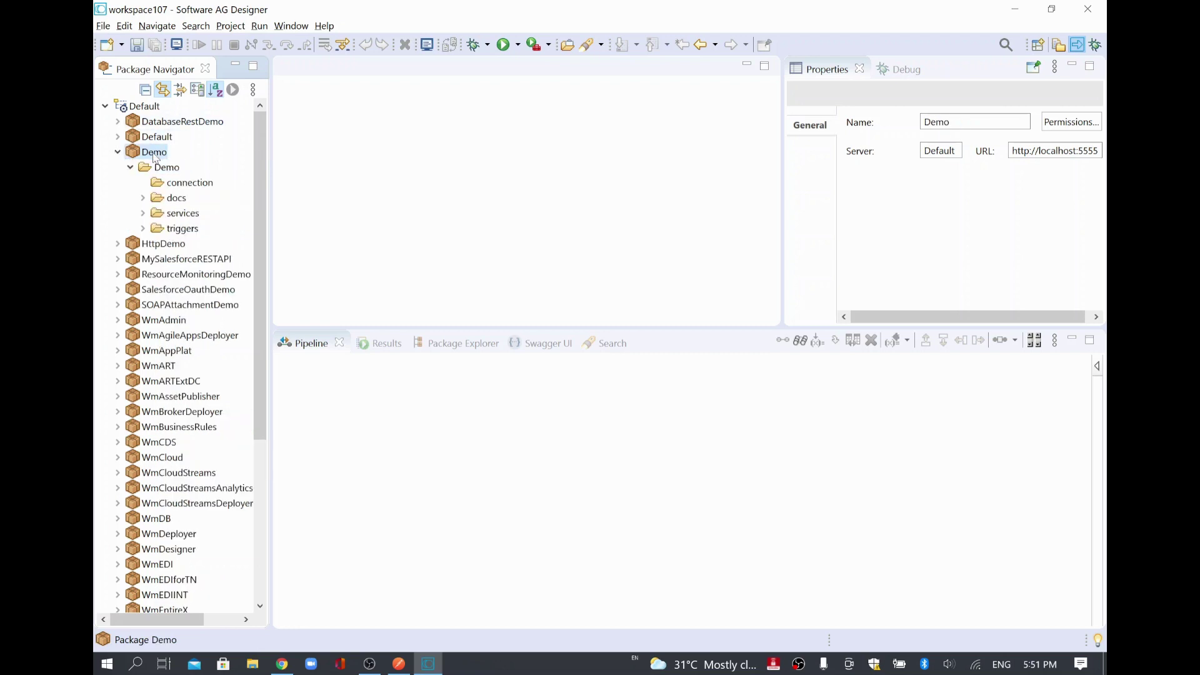
double_click(175, 201)
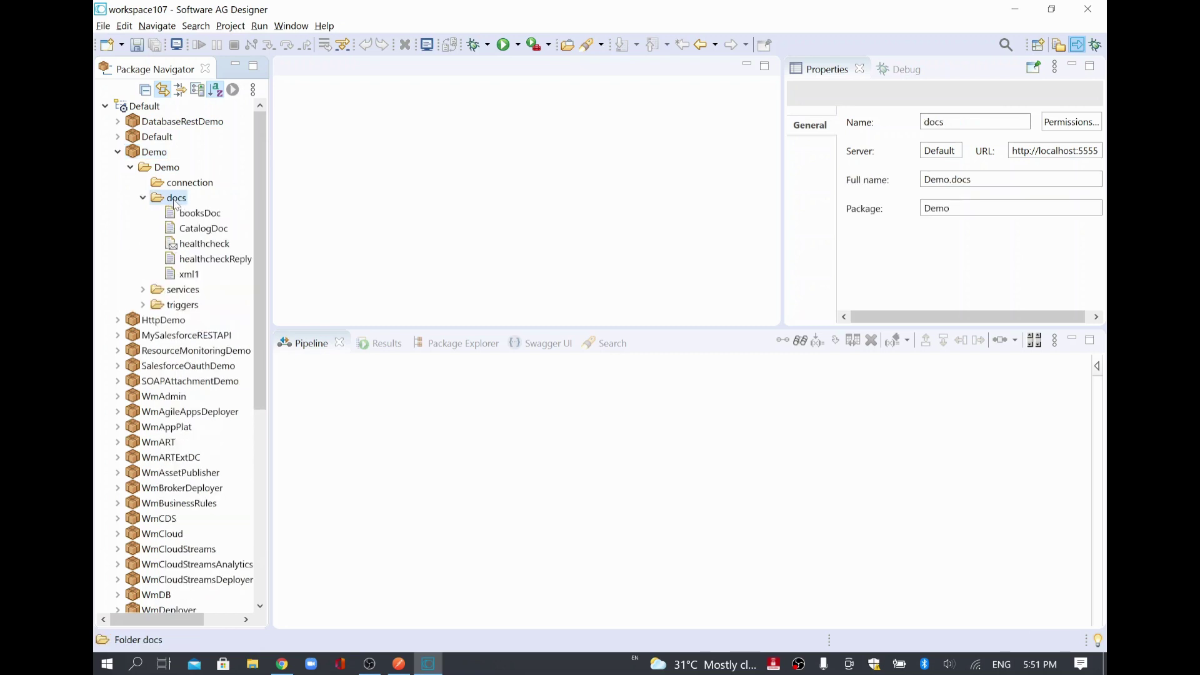
right_click(175, 204)
mouse_move(281, 208)
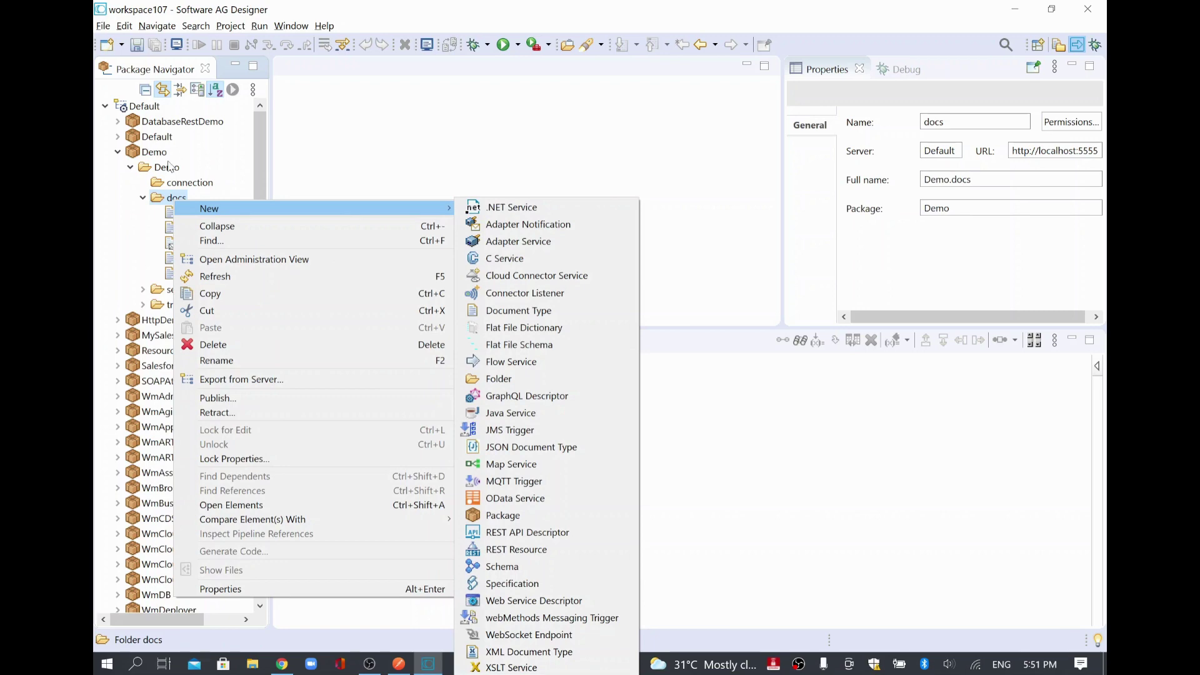
left_click(174, 204)
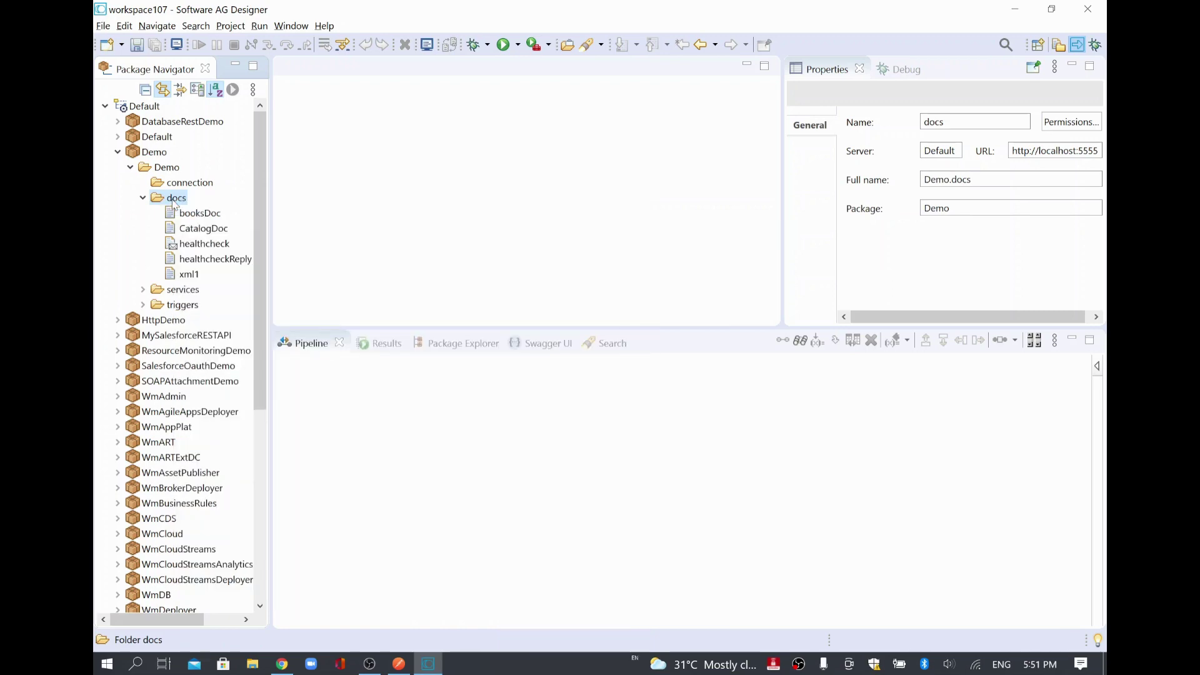
Step: Create the Employee document type in Demo's docs folder with source type None
right_click(175, 203)
mouse_move(208, 208)
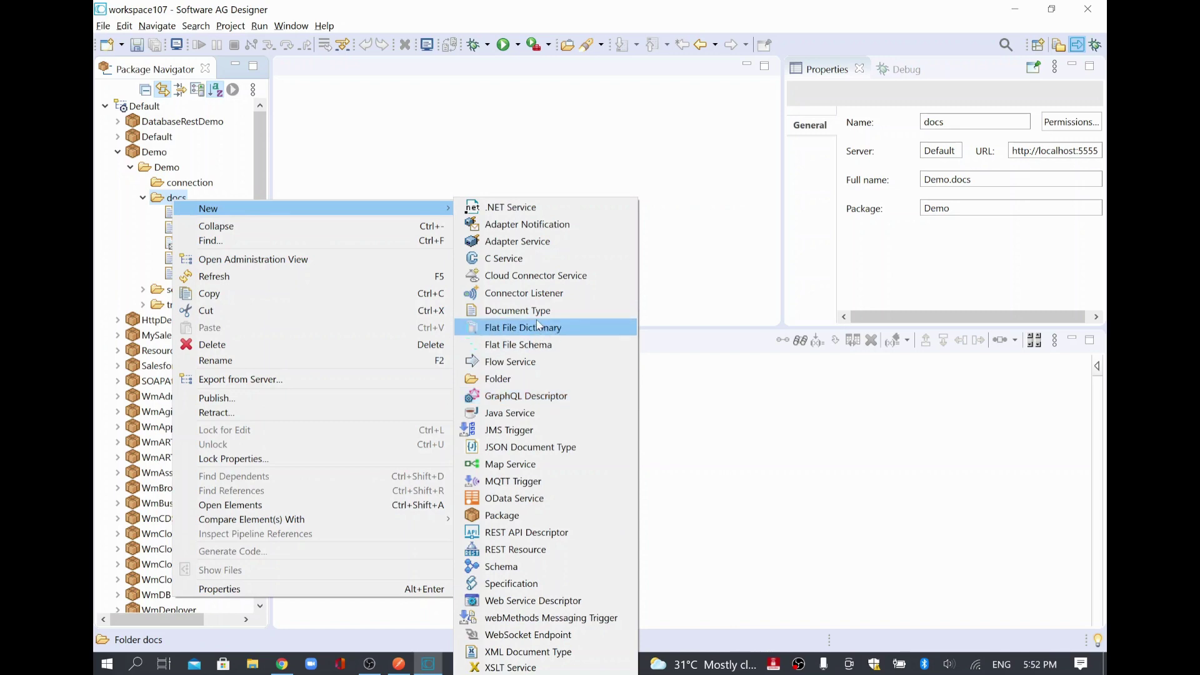
left_click(539, 311)
type("Employee")
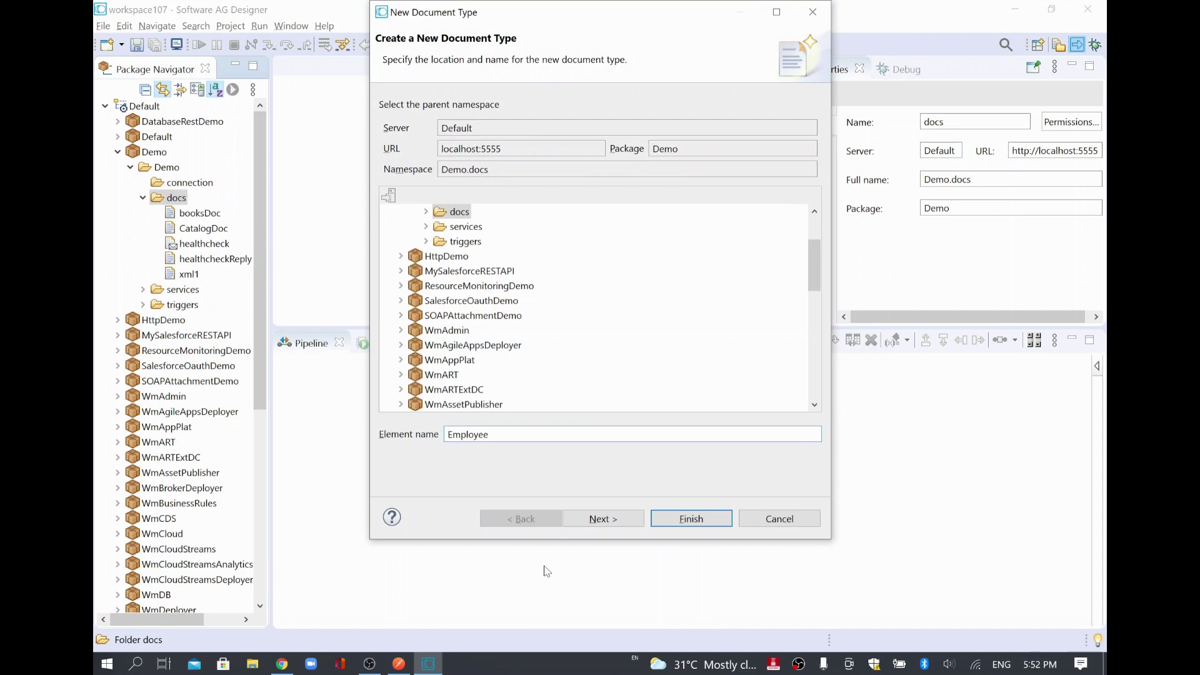
left_click(605, 519)
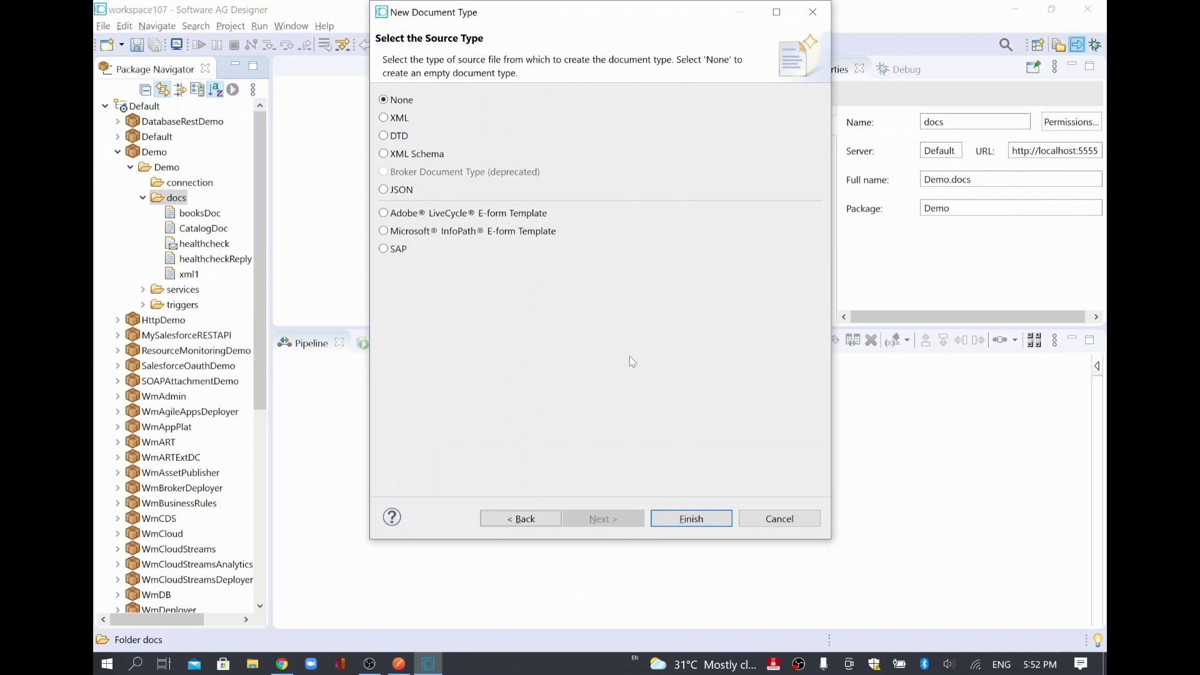
left_click(686, 523)
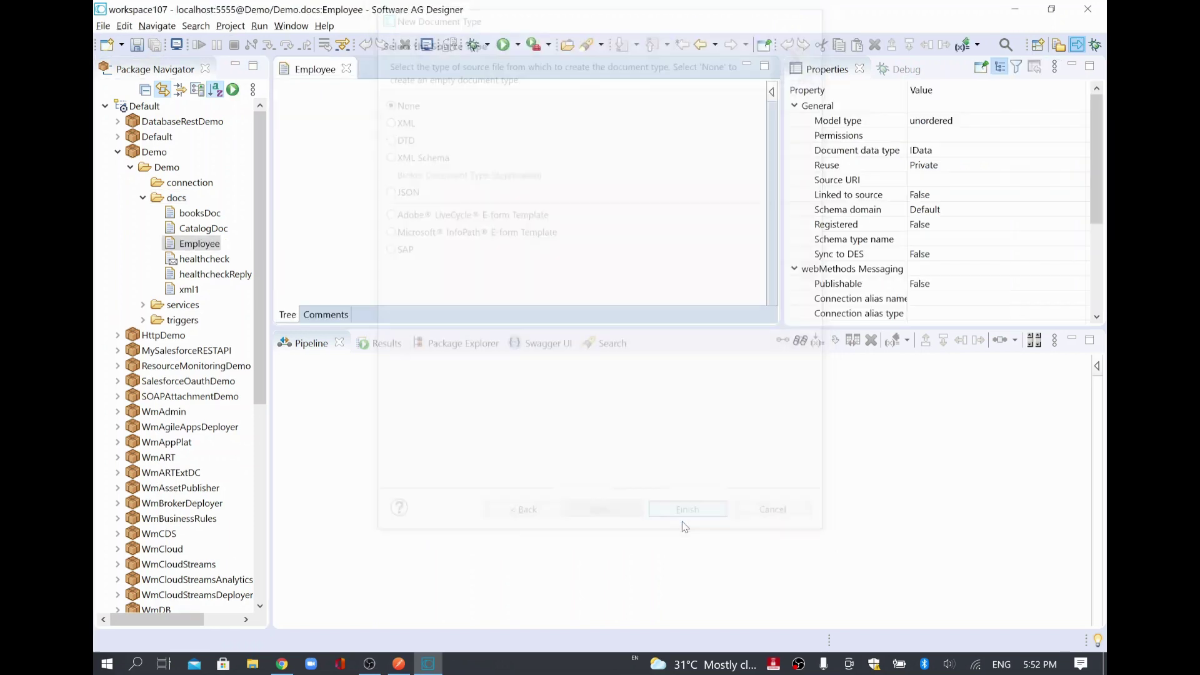
Step: Add string fields Name and ID to the Employee document
right_click(366, 134)
mouse_move(399, 252)
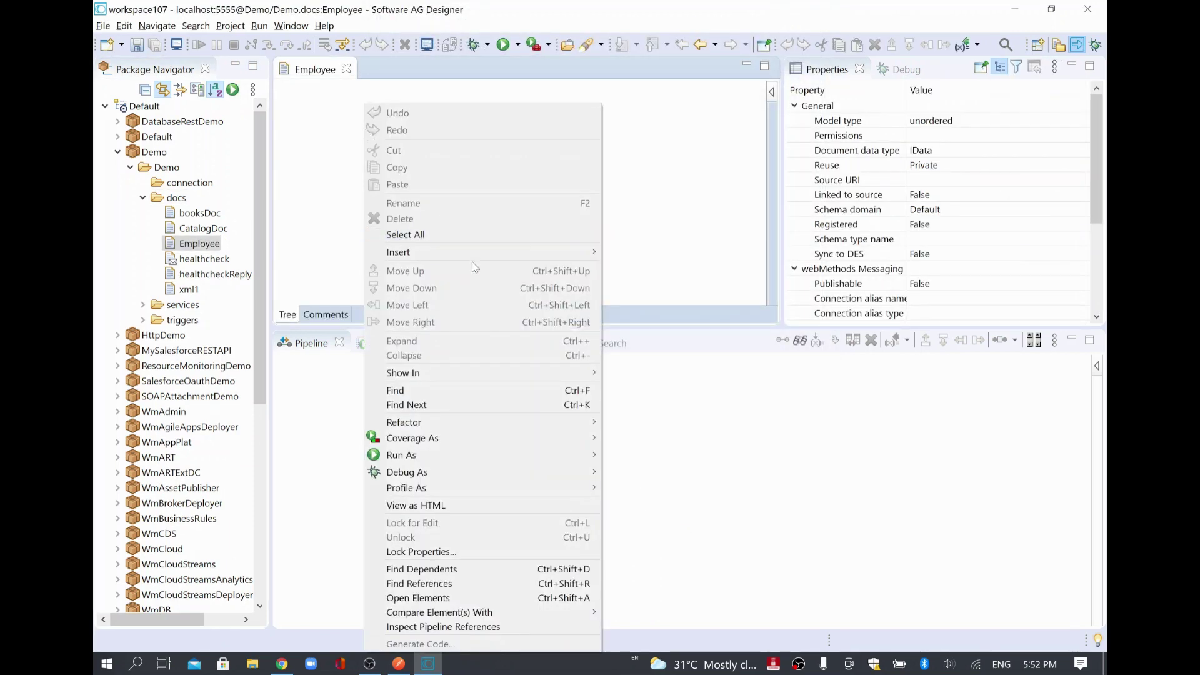
left_click(634, 254)
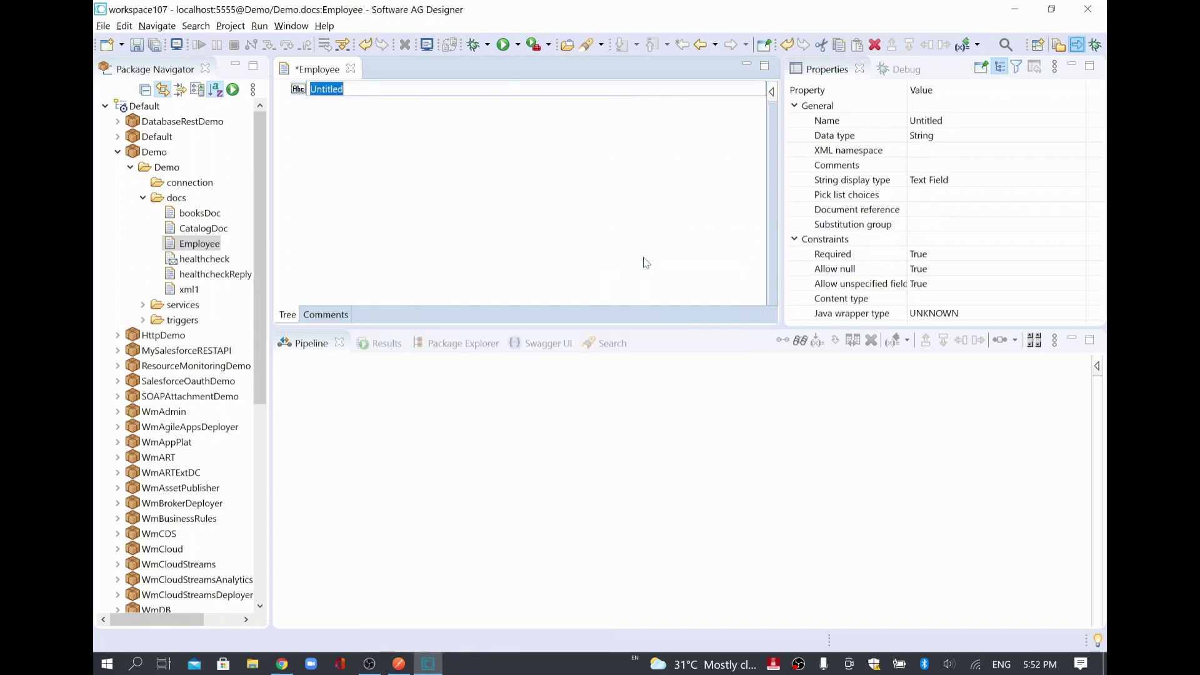
type("Name")
key("Return")
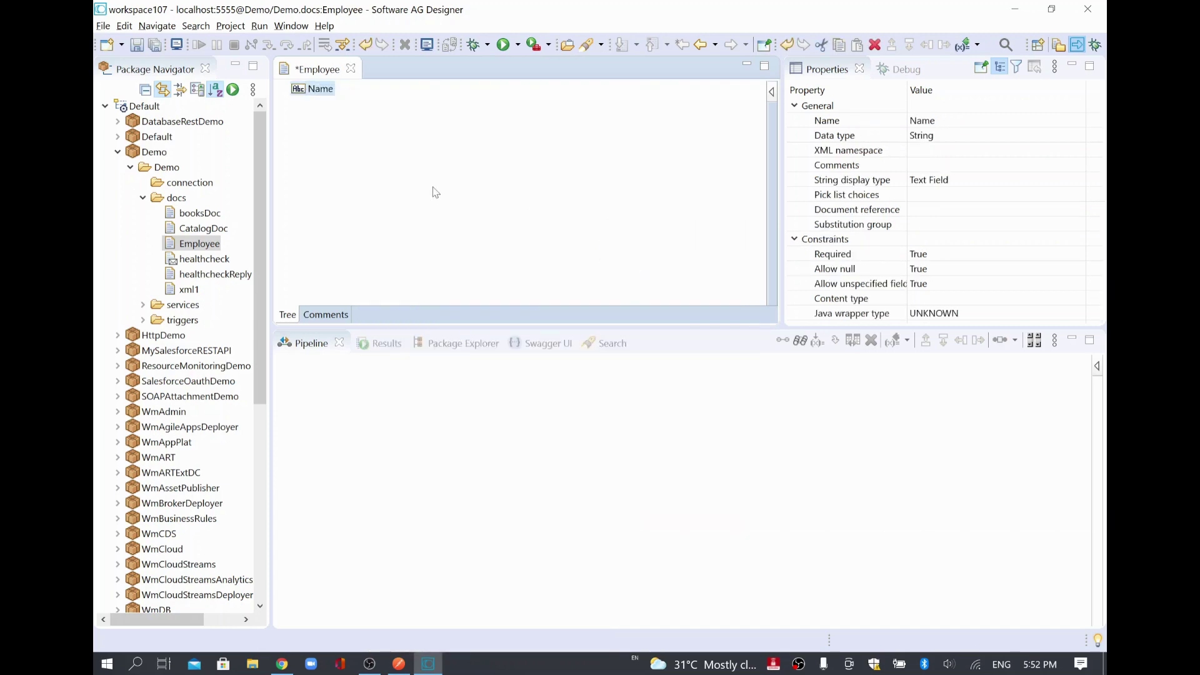
right_click(432, 187)
mouse_move(467, 252)
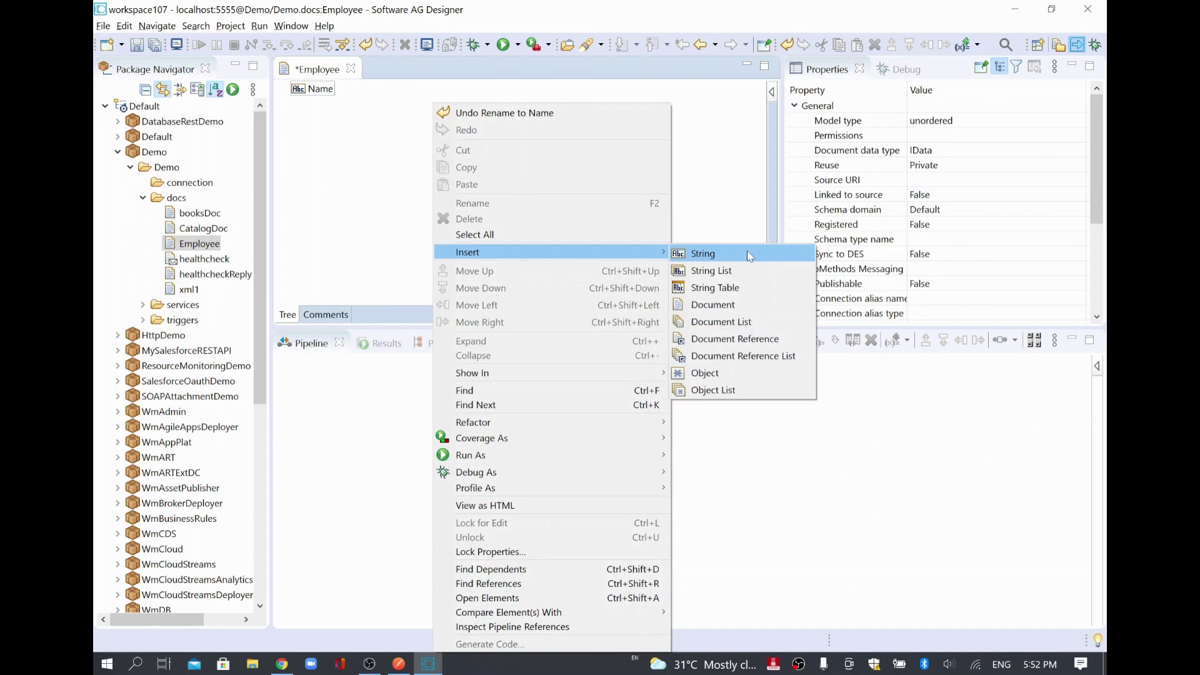
left_click(703, 253)
type("ID")
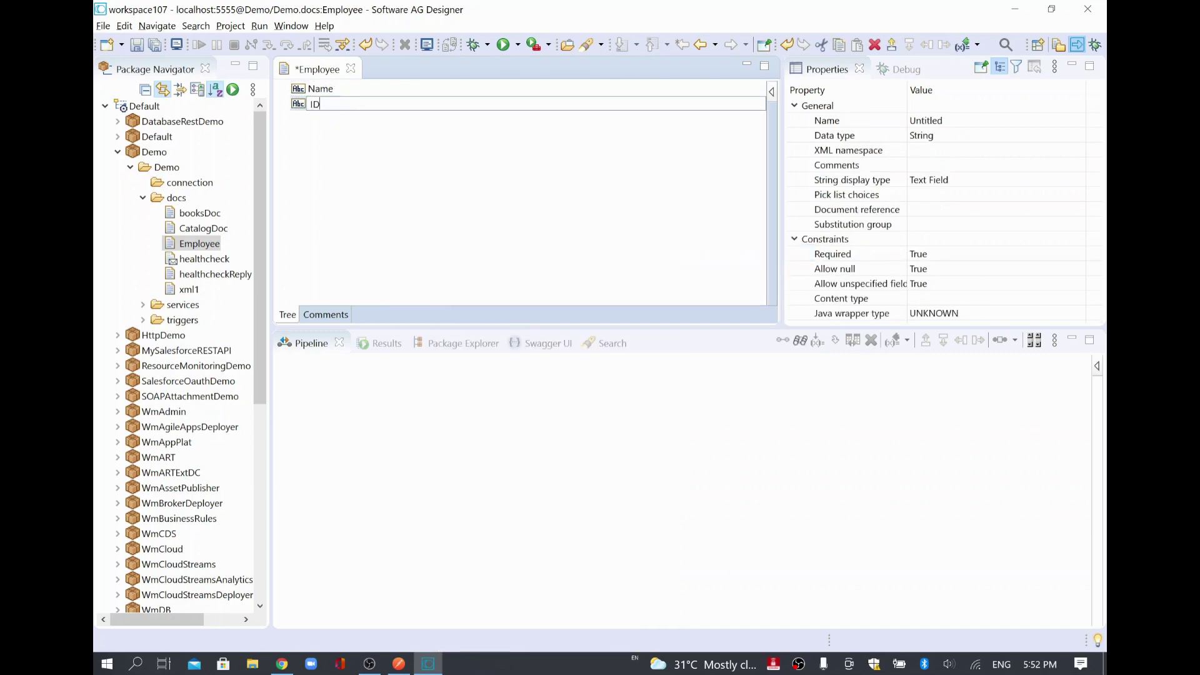
key("Return")
Step: Add a Department string field and save the Employee document
right_click(528, 195)
mouse_move(600, 252)
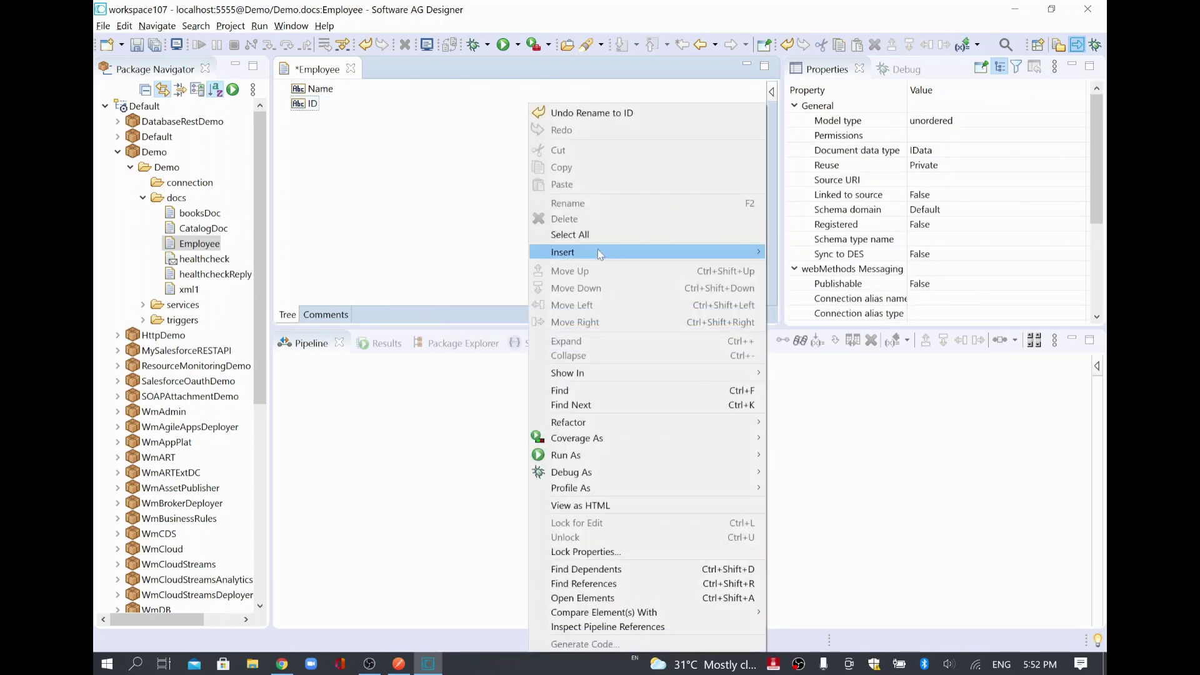
left_click(829, 253)
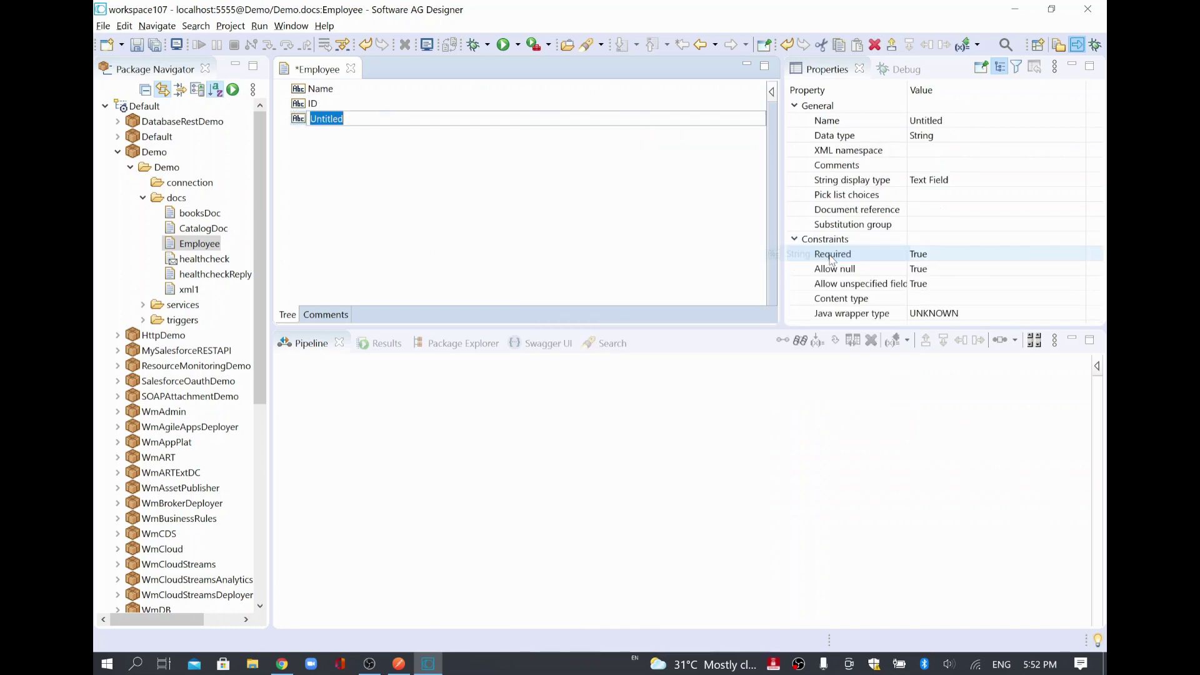
type("Depart")
type("ment")
key("Return")
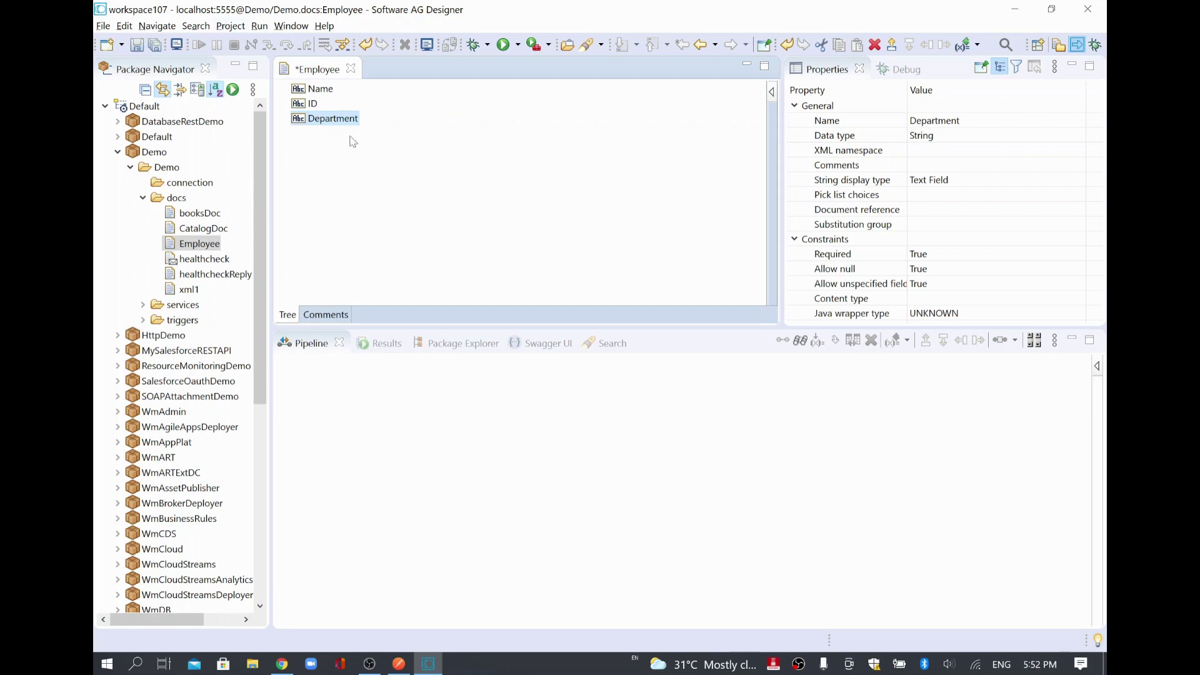
left_click(136, 45)
Step: Set the Name field's Allow null property to False
left_click(324, 89)
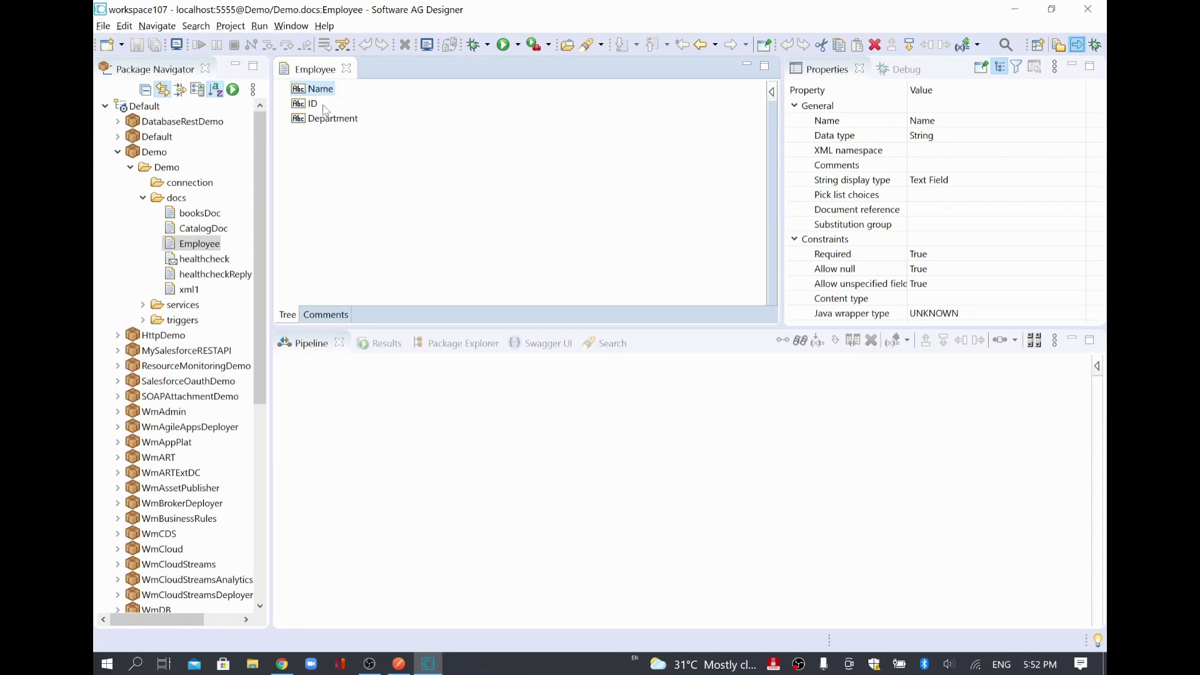
left_click(328, 91)
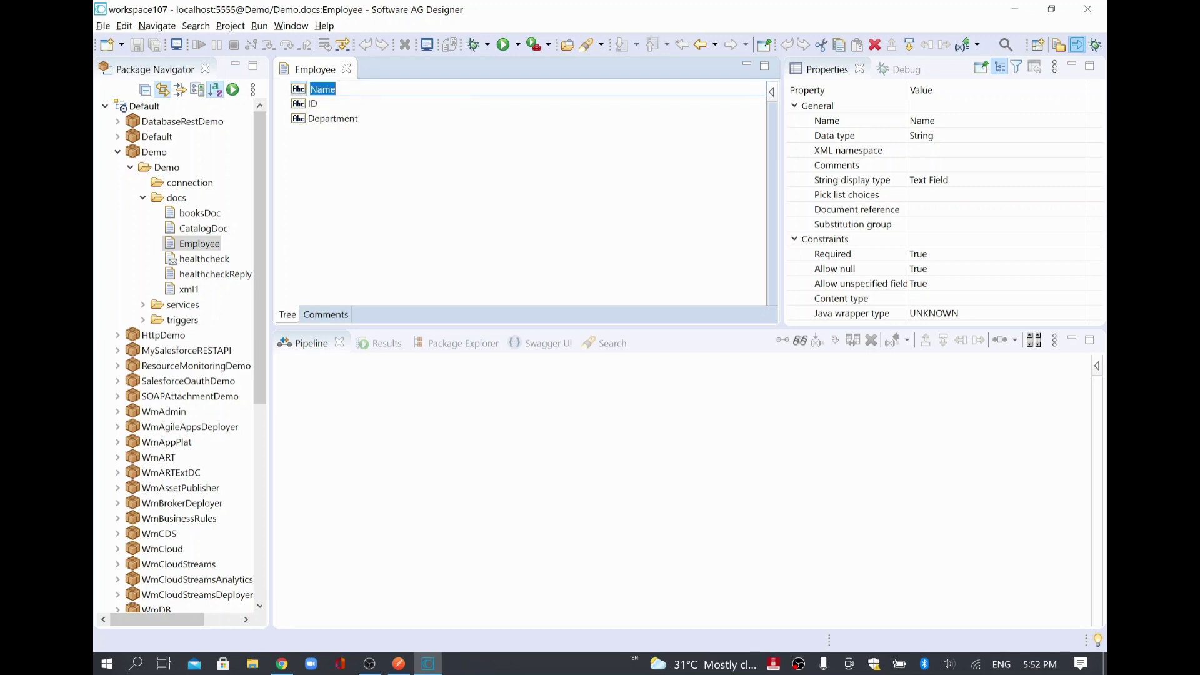
left_click(927, 272)
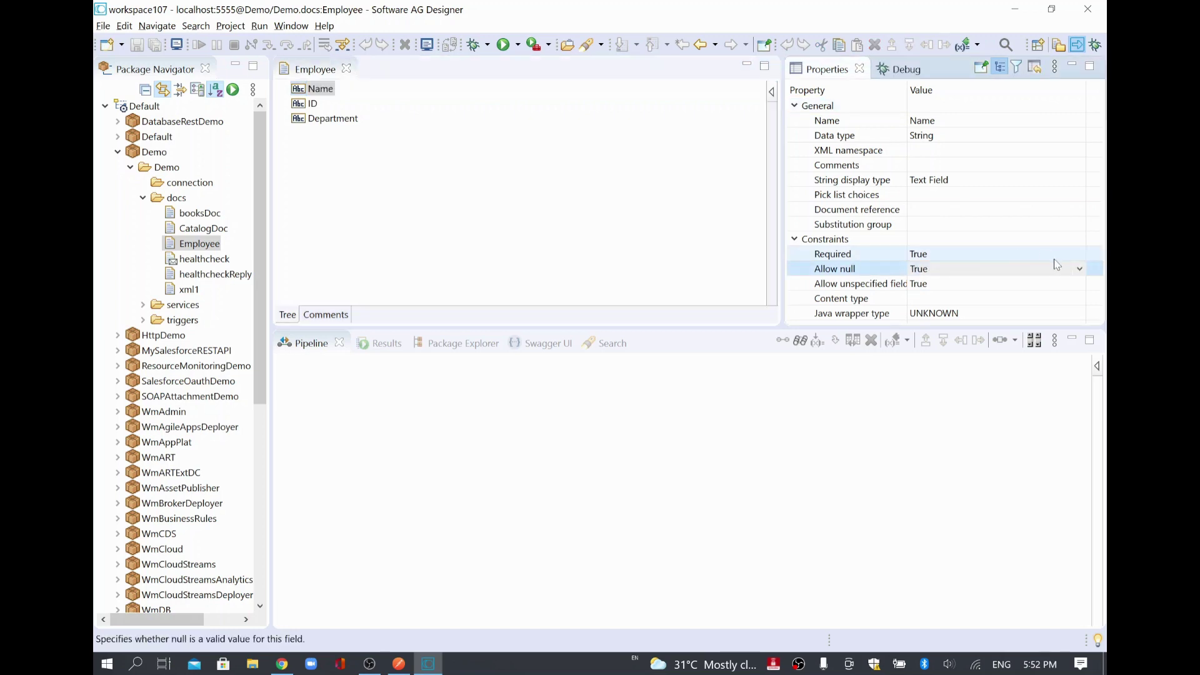
left_click(1079, 271)
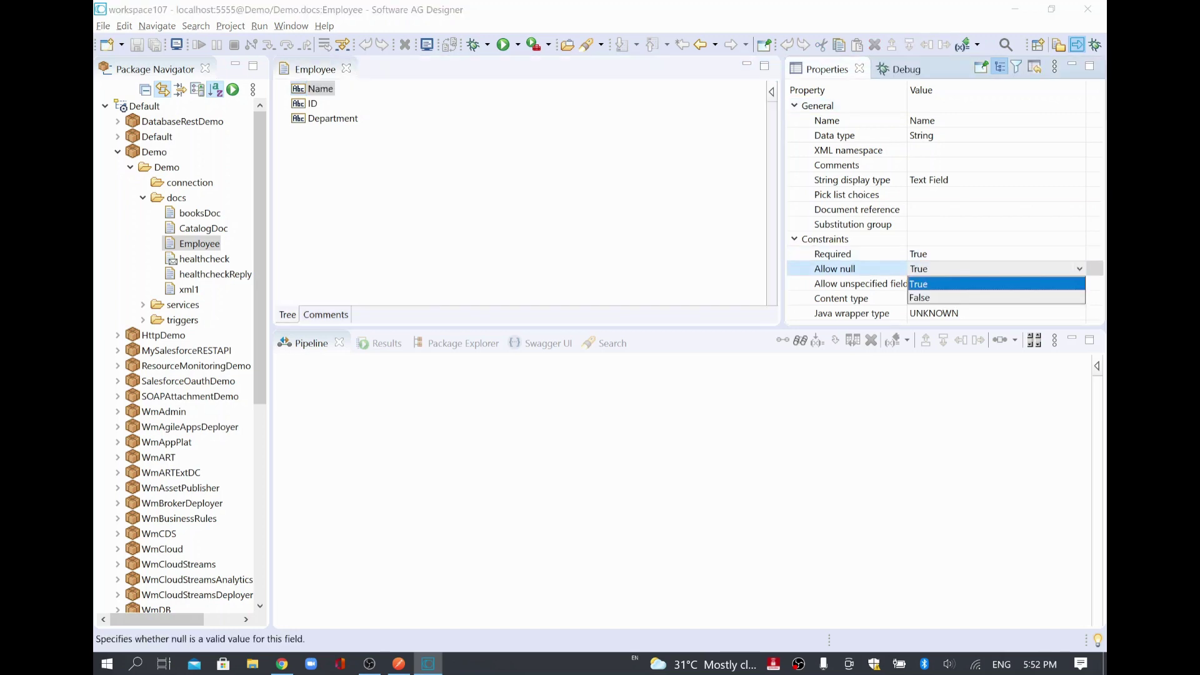
left_click(945, 292)
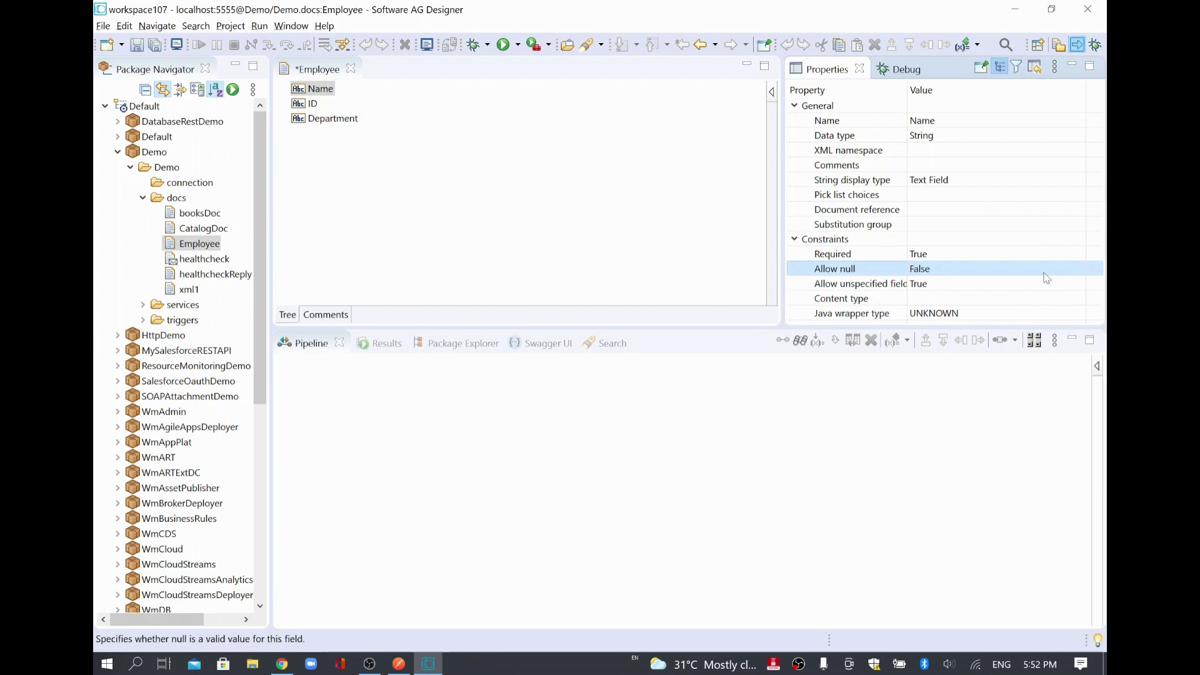
left_click(1076, 318)
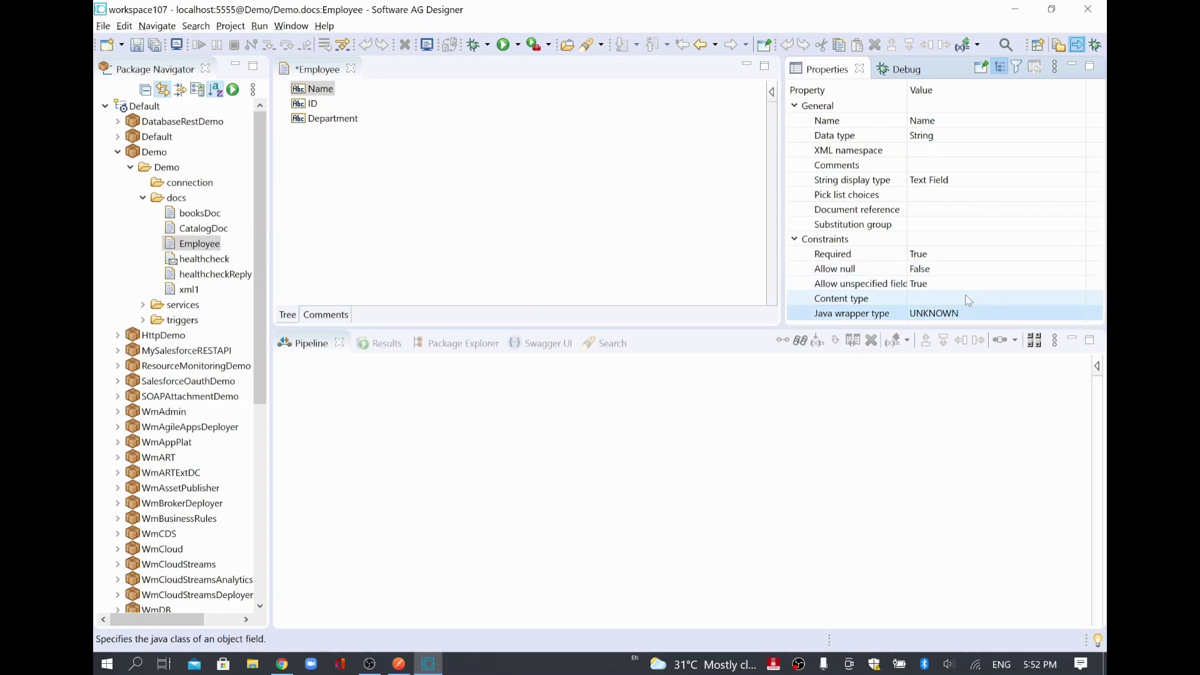
Step: Set Allow null to False on the ID field
left_click(314, 103)
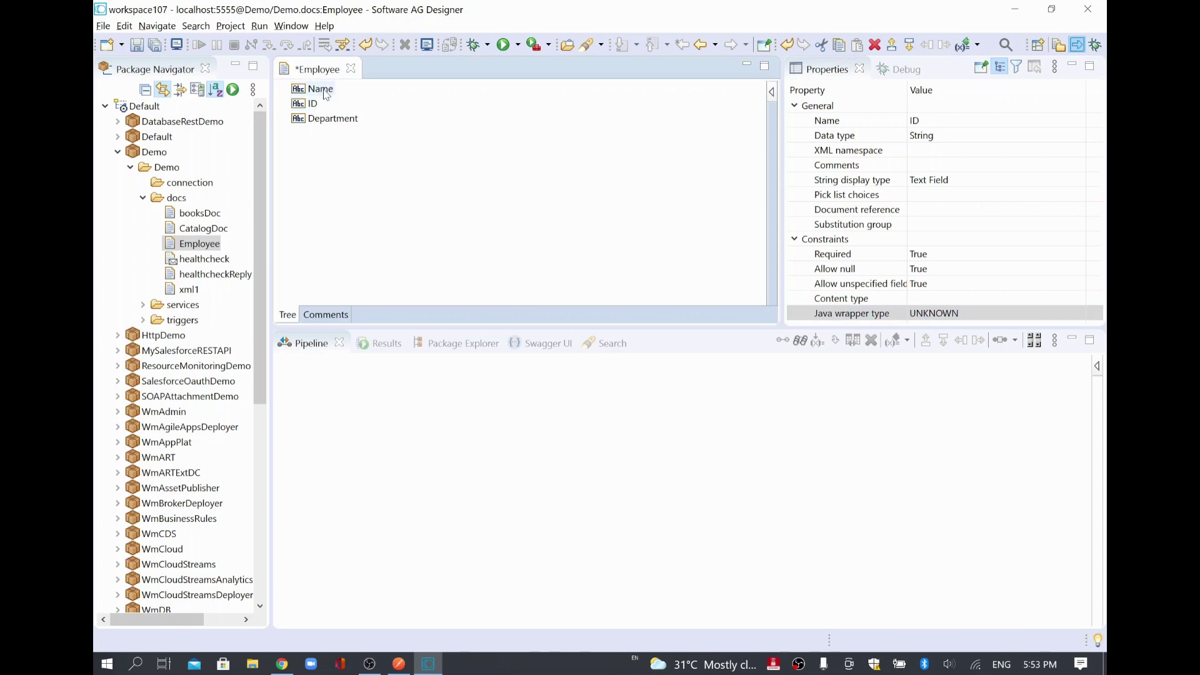
left_click(319, 90)
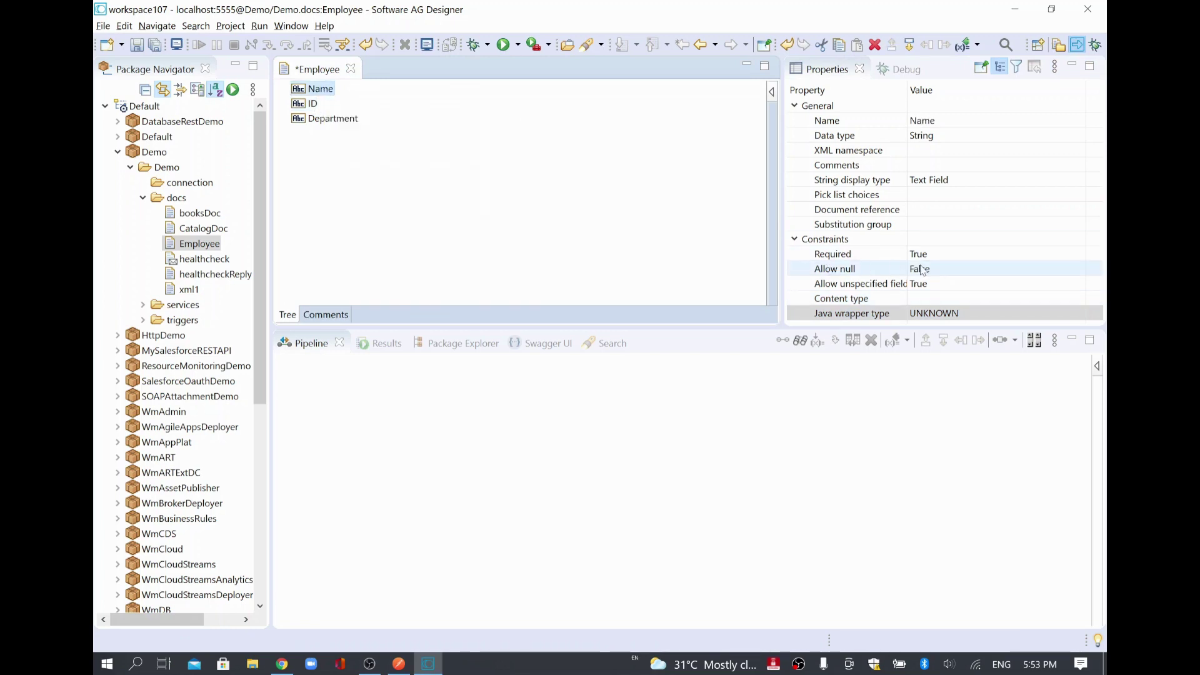
left_click(313, 104)
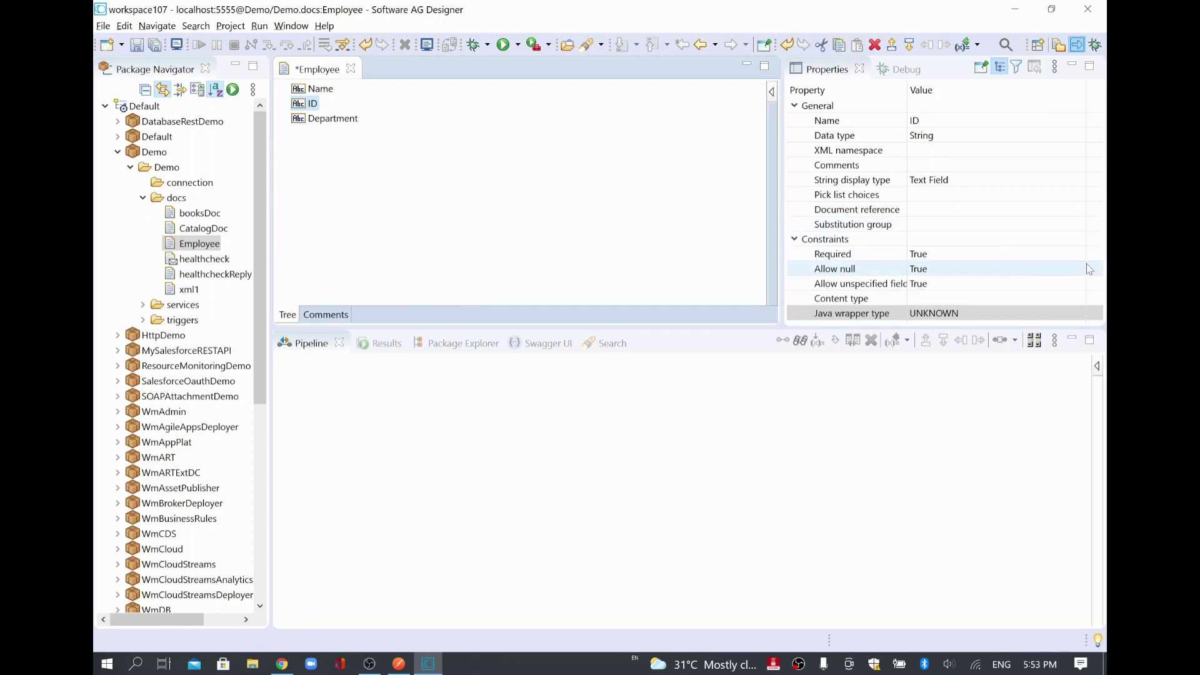
left_click(1088, 269)
left_click(1079, 269)
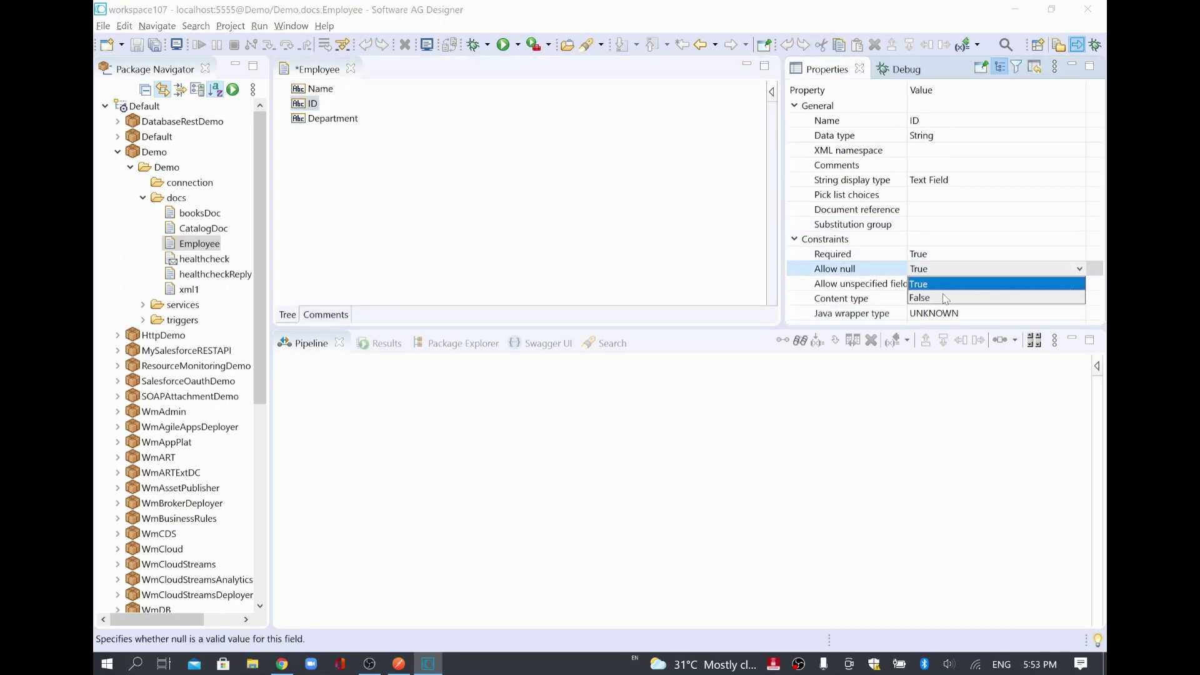
left_click(941, 301)
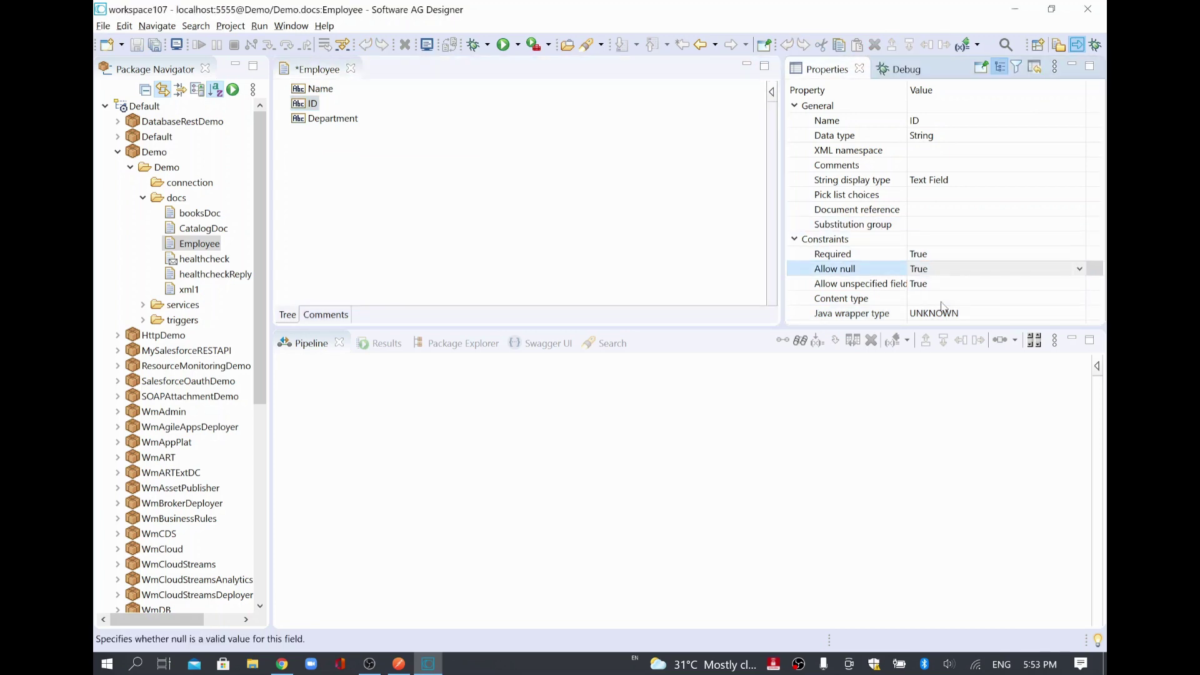
Step: Set Department's Required property to False and save Employee
left_click(329, 131)
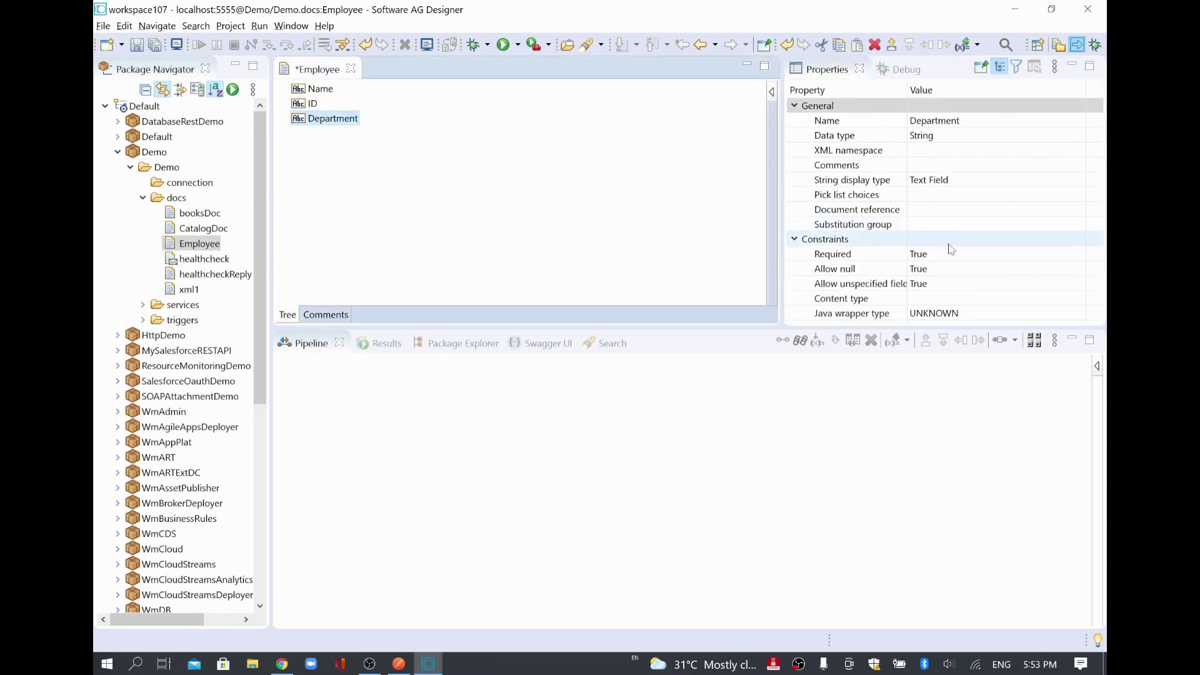
left_click(1041, 253)
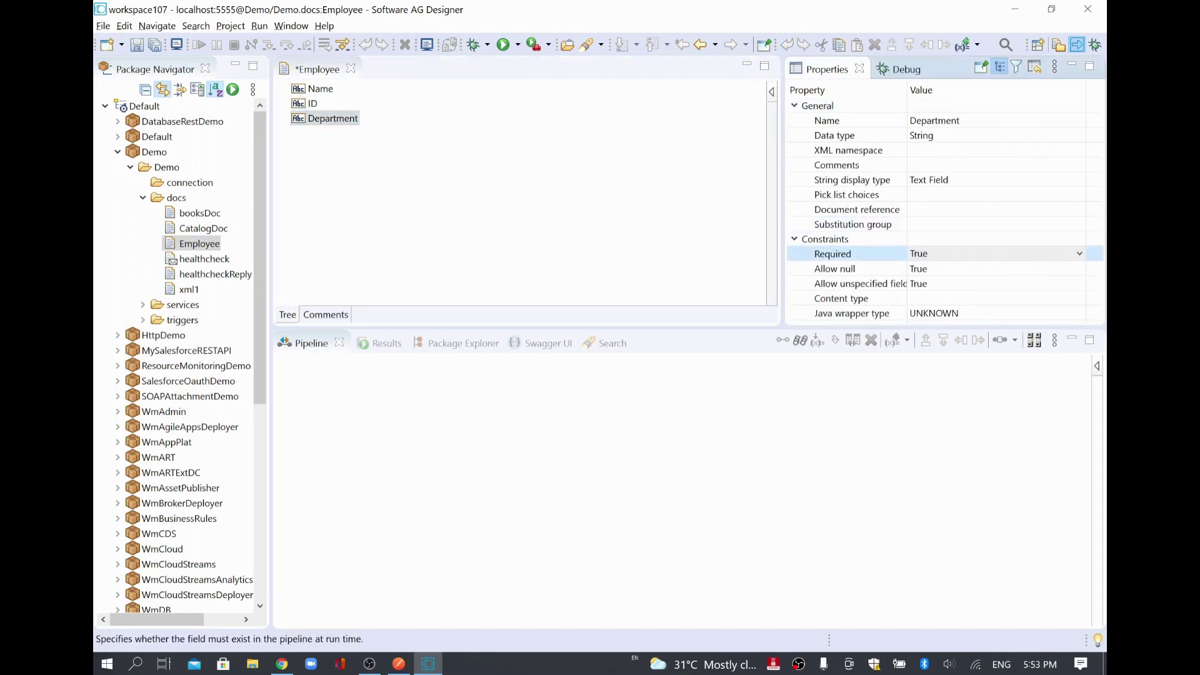
left_click(1079, 253)
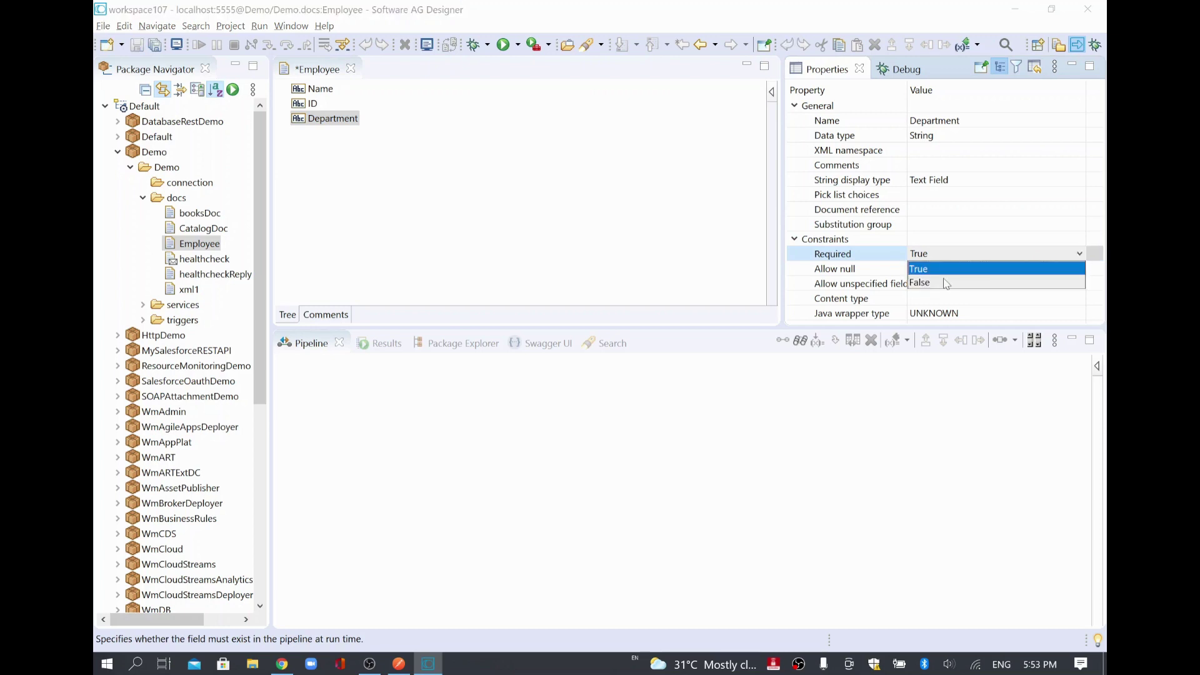
left_click(944, 283)
left_click(447, 154)
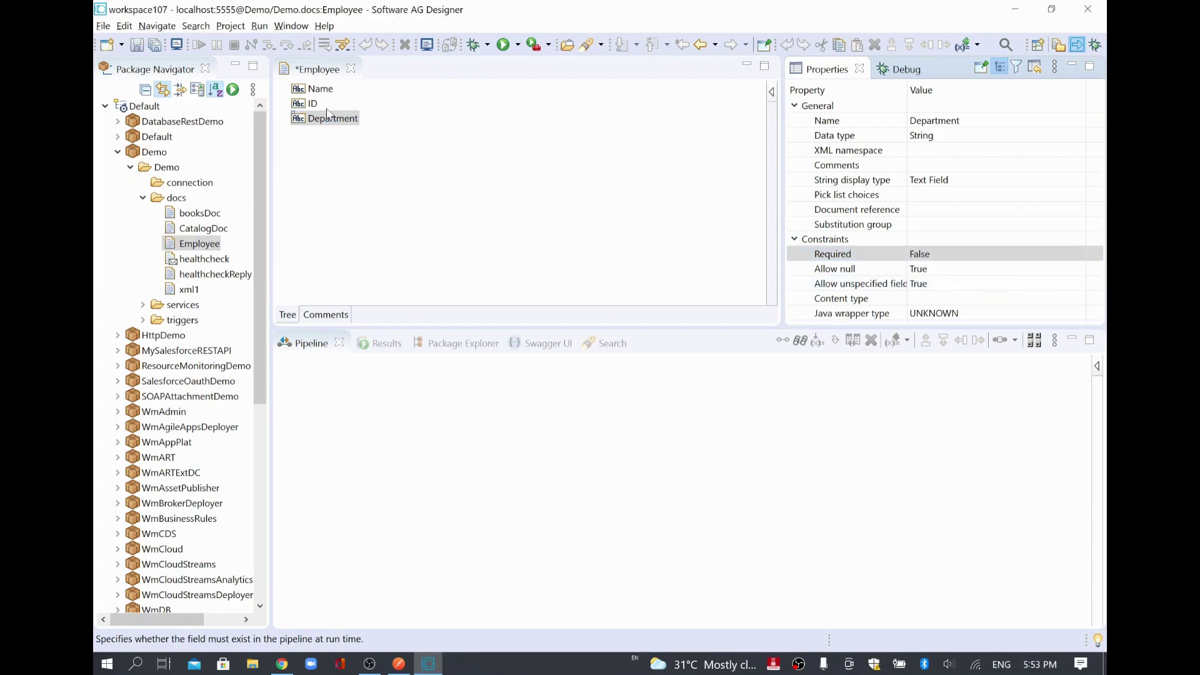
left_click(330, 118)
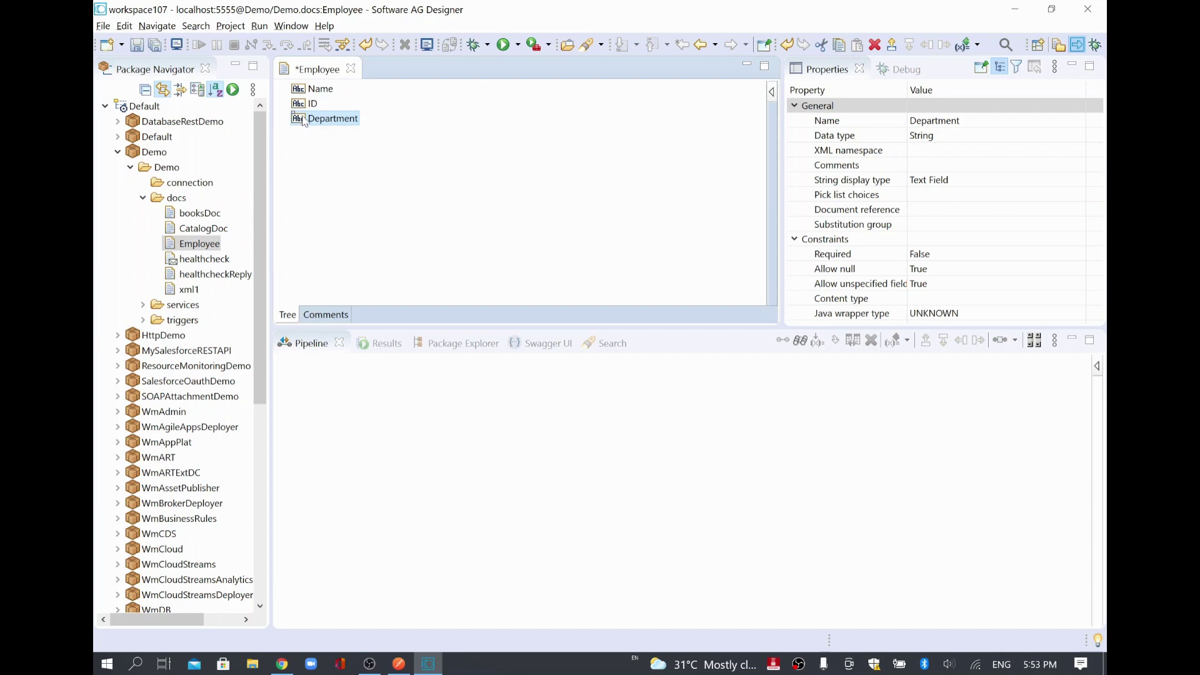
left_click(301, 120)
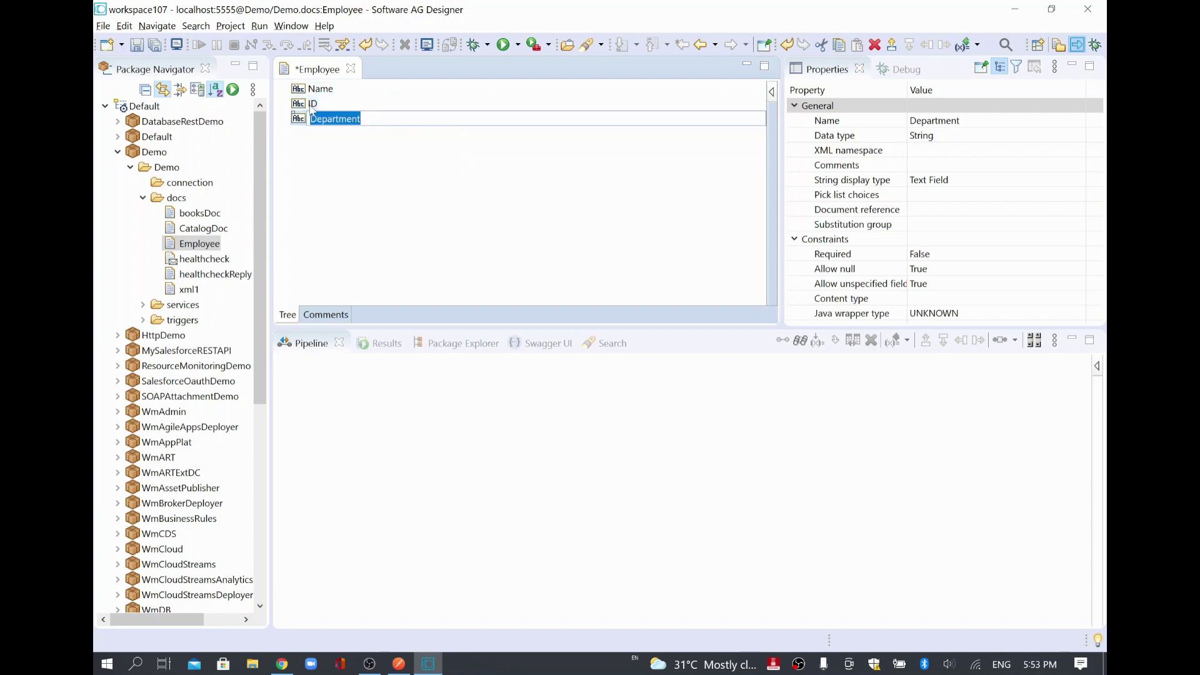
left_click(137, 45)
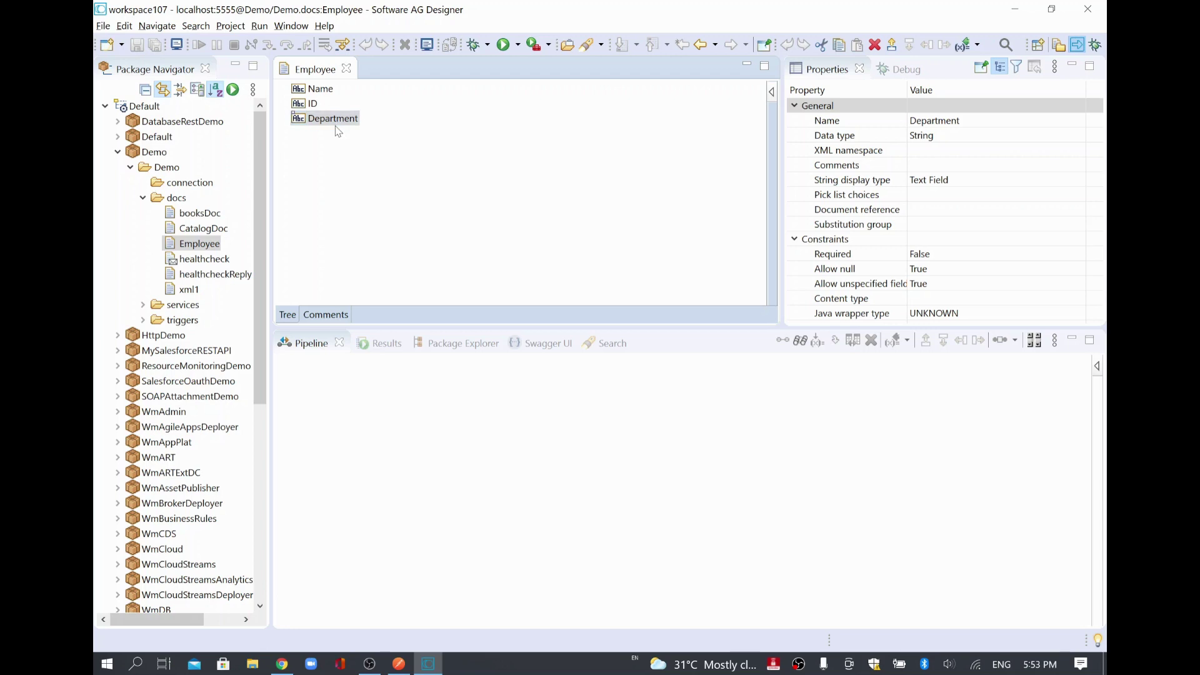
left_click(314, 103)
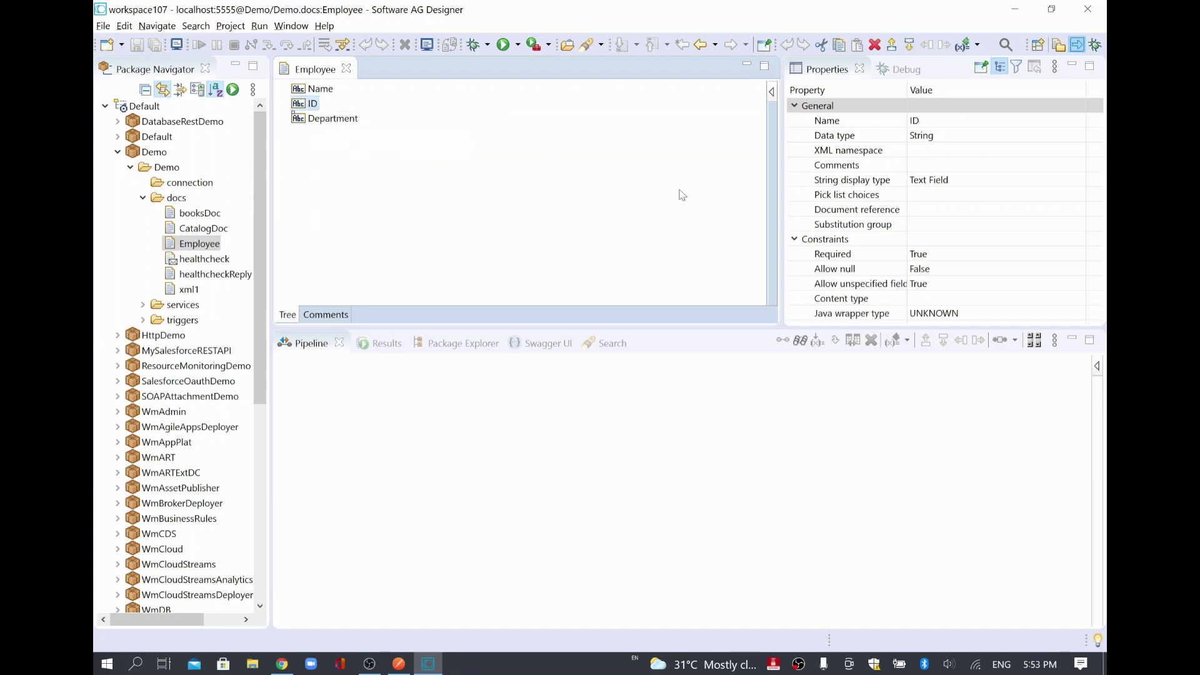
left_click(1029, 286)
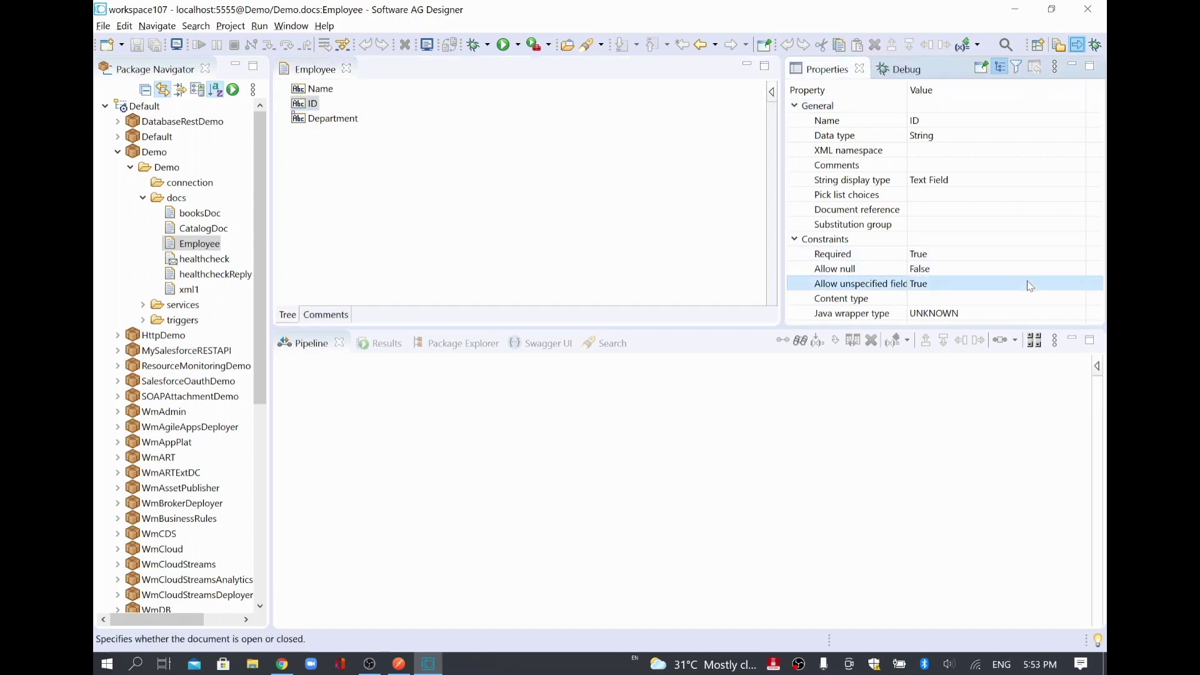
left_click(942, 317)
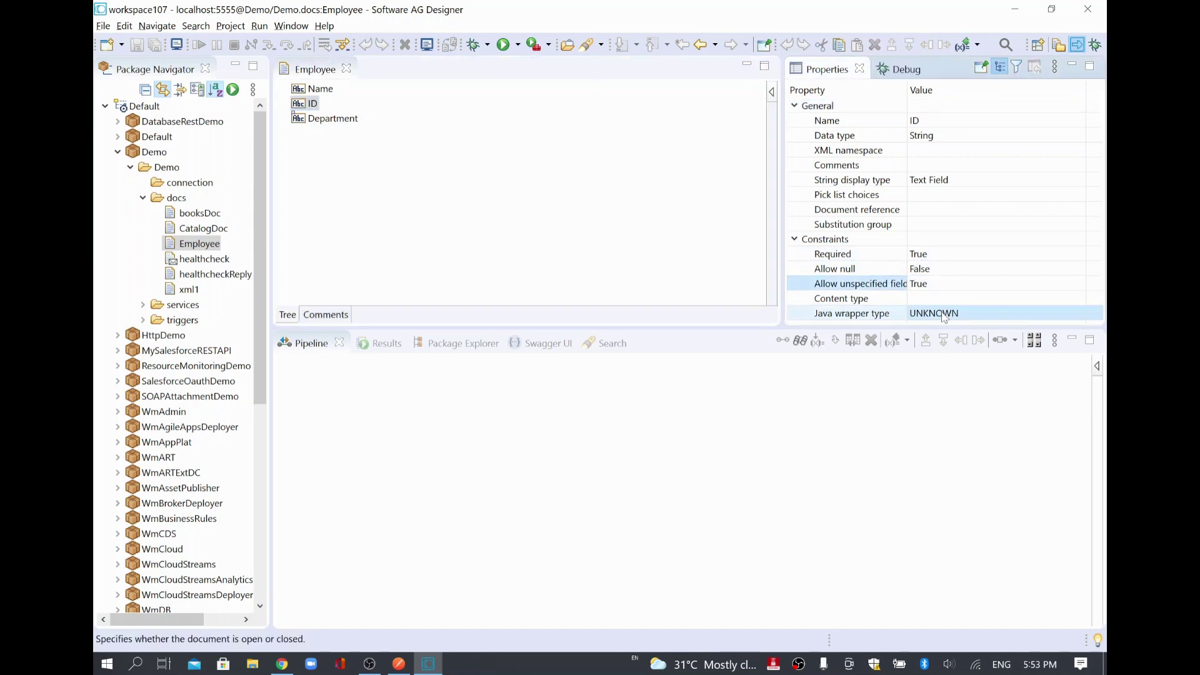
left_click(957, 180)
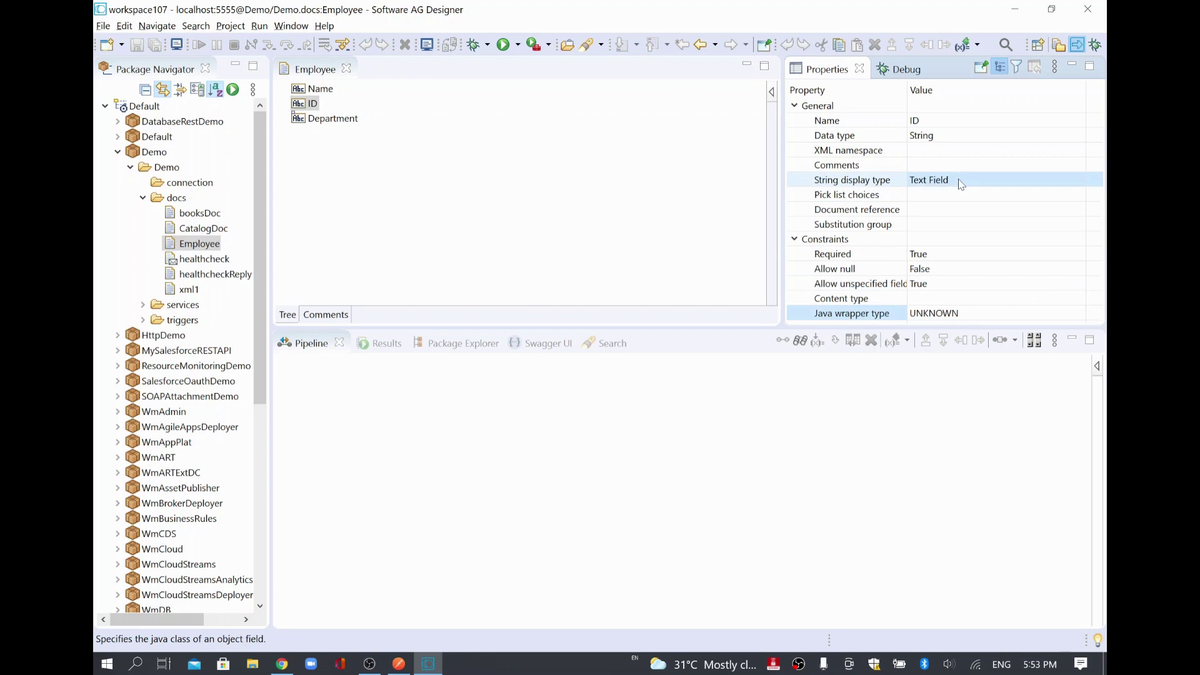
left_click(1077, 179)
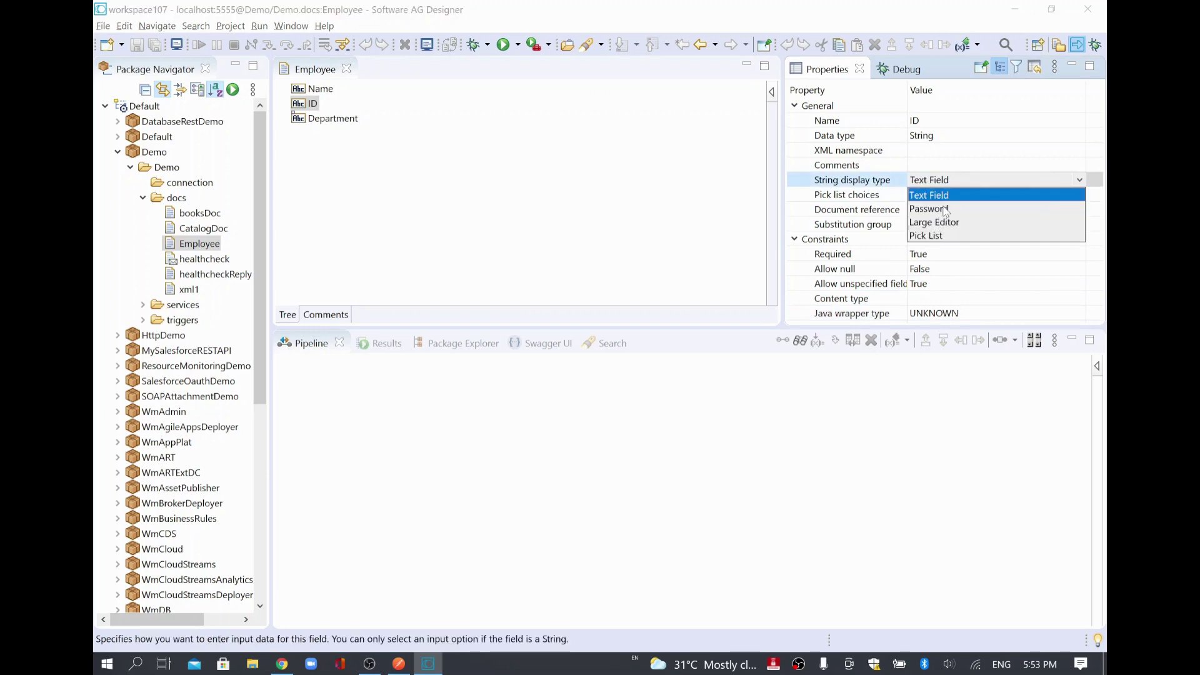
left_click(890, 200)
left_click(913, 224)
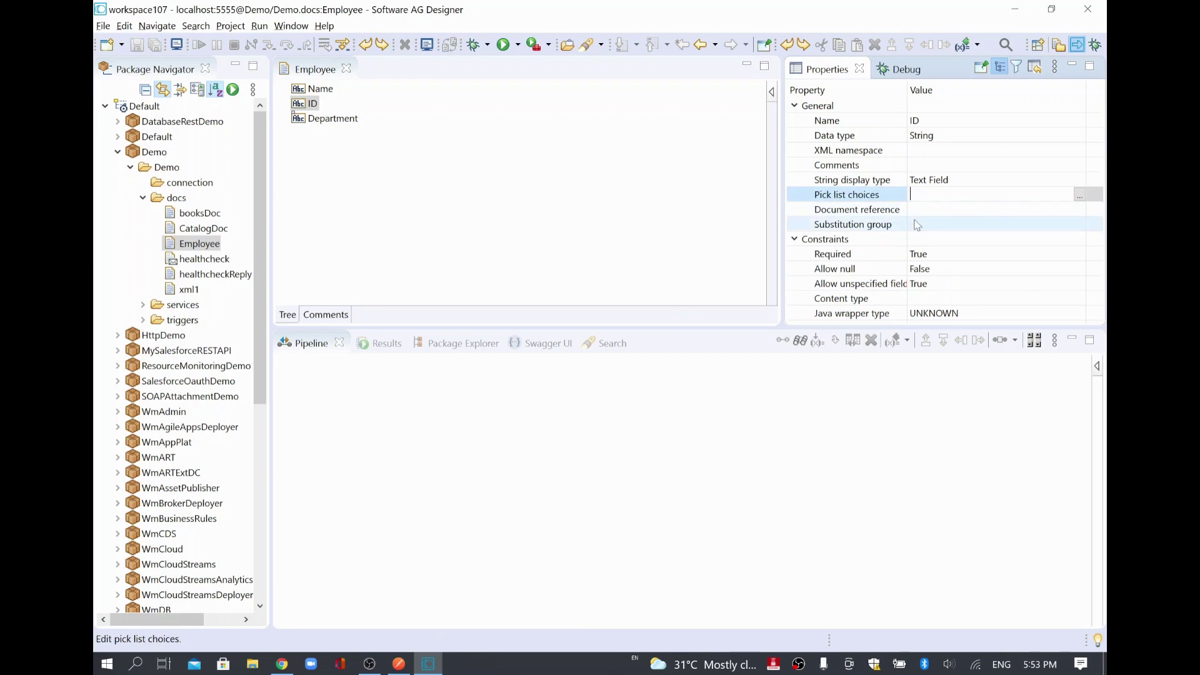
left_click(925, 136)
left_click(937, 136)
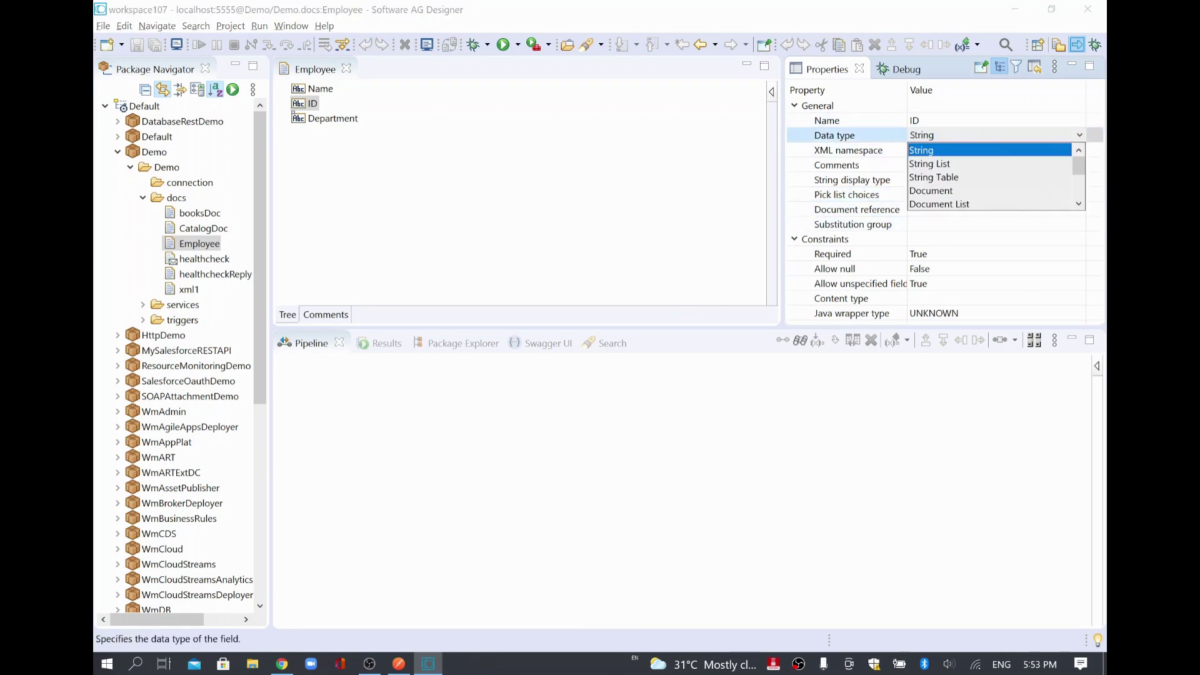
scroll(993, 197, "down", 1)
scroll(993, 192, "down", 1)
scroll(994, 183, "down", 1)
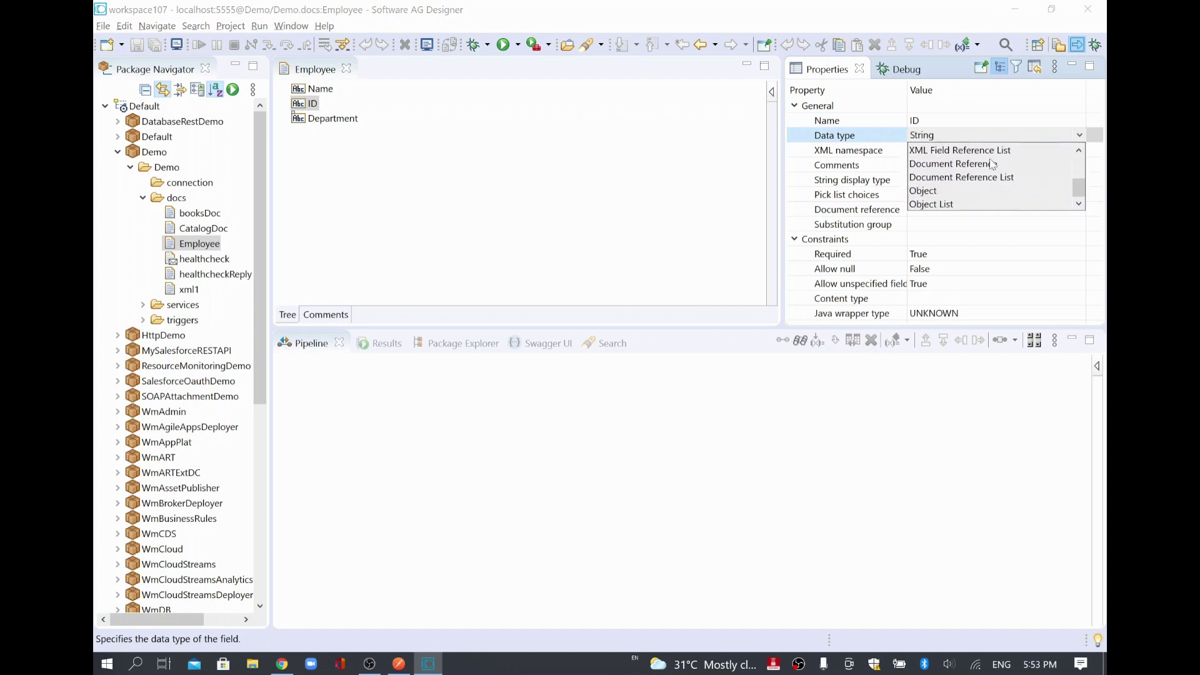
scroll(992, 166, "up", 1)
scroll(992, 166, "up", 2)
left_click(948, 213)
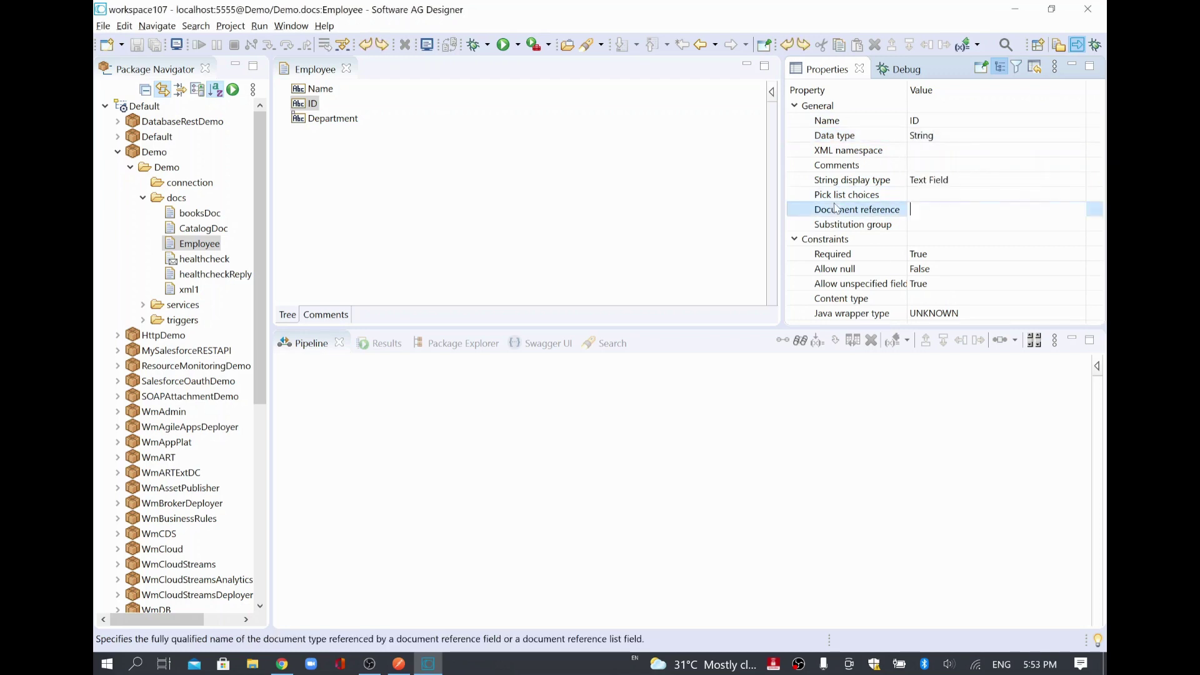
left_click(1095, 212)
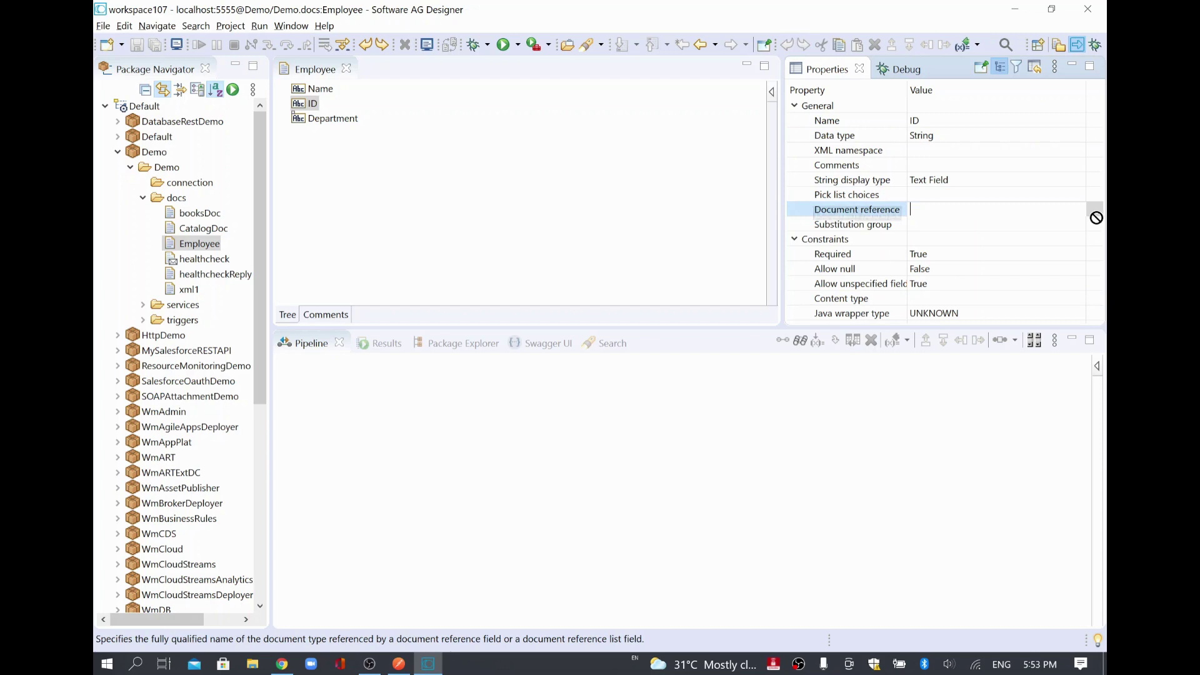
left_click(1093, 255)
left_click(1078, 283)
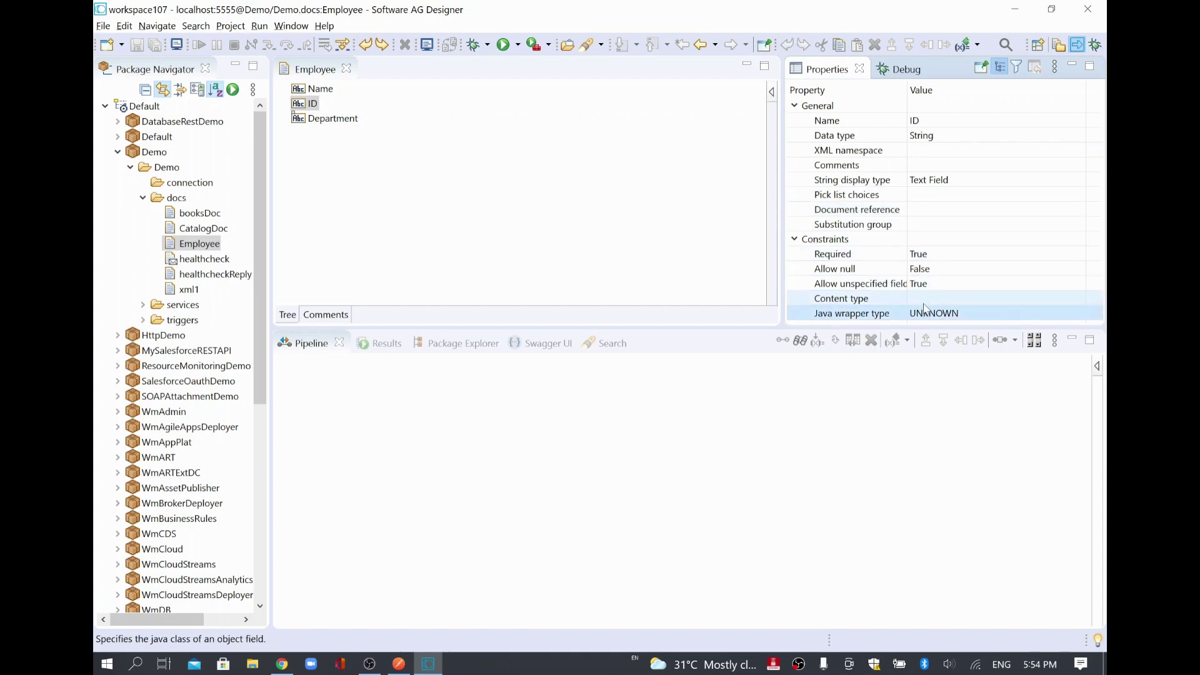
left_click(1013, 298)
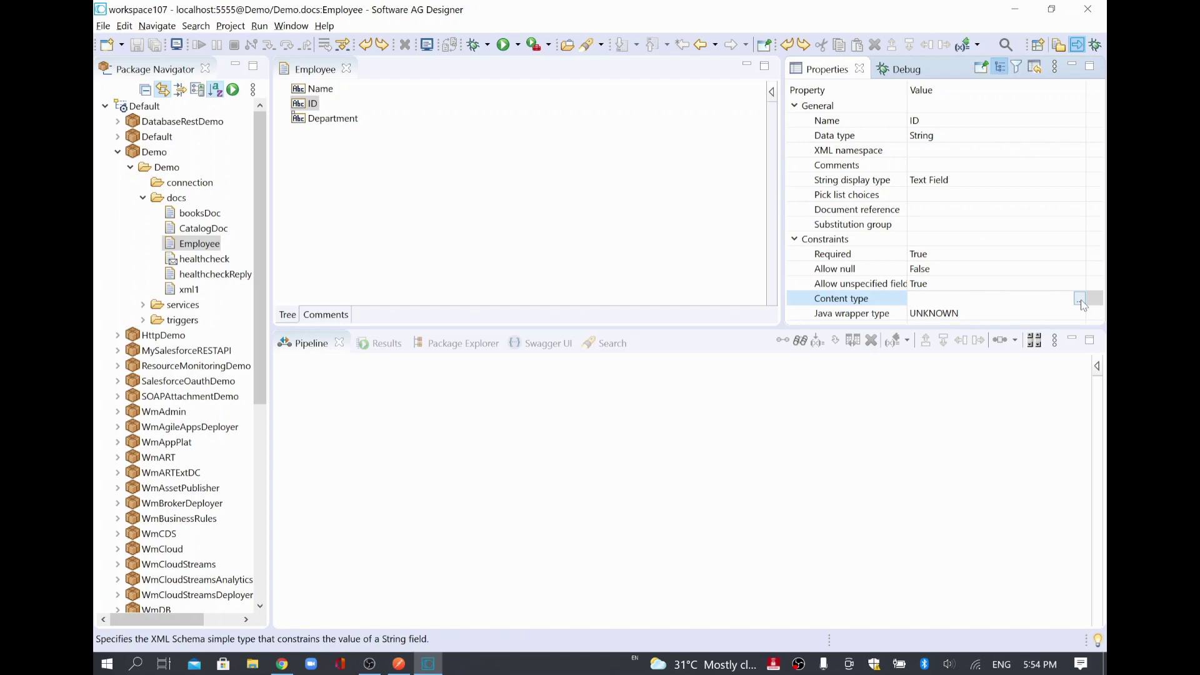
Step: Choose integer as the ID field's content type
left_click(1079, 299)
left_click(375, 107)
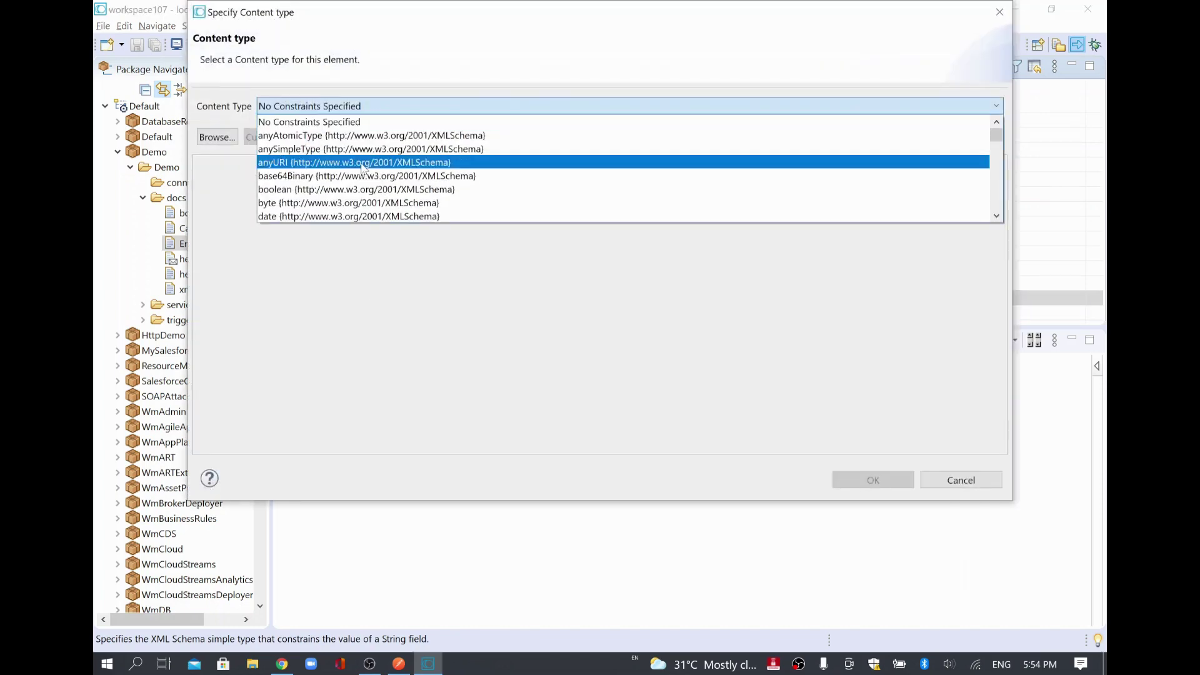
scroll(359, 185, "down", 3)
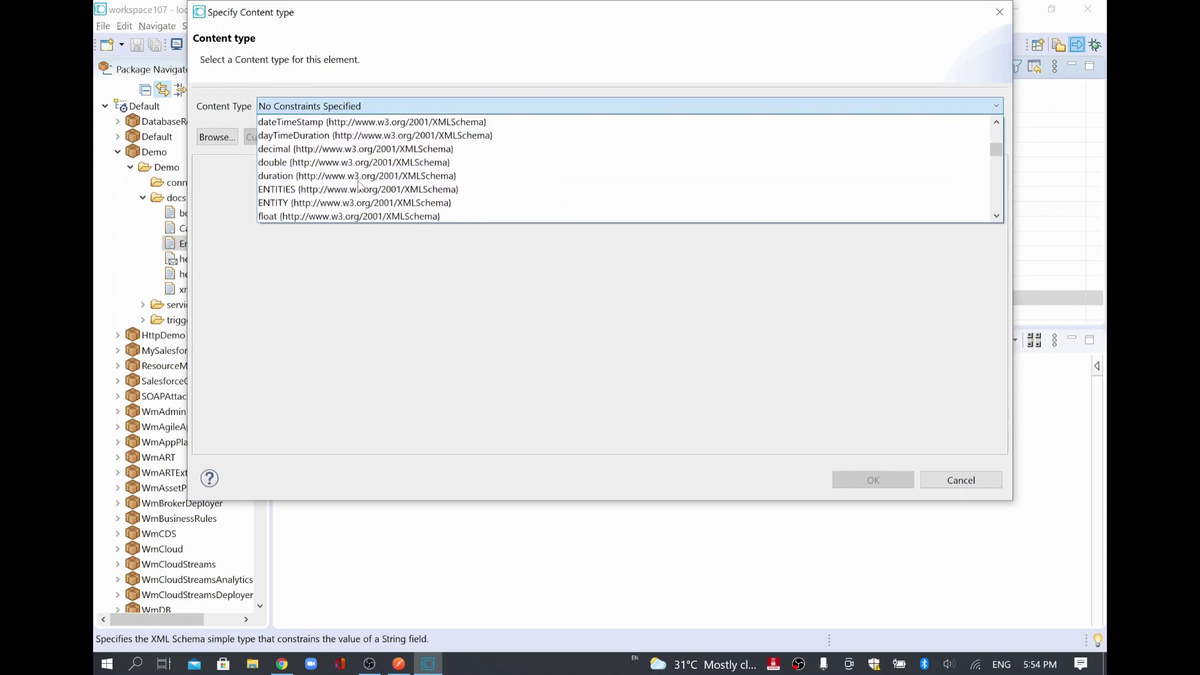
left_click(356, 175)
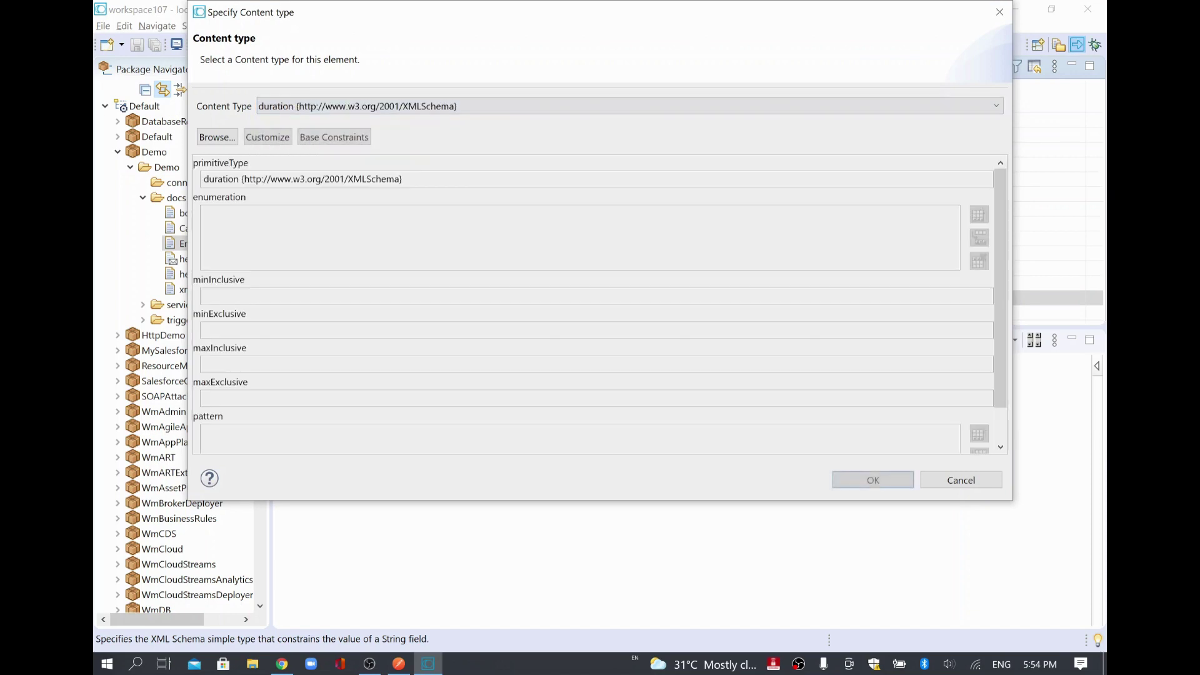
left_click(425, 106)
key("n")
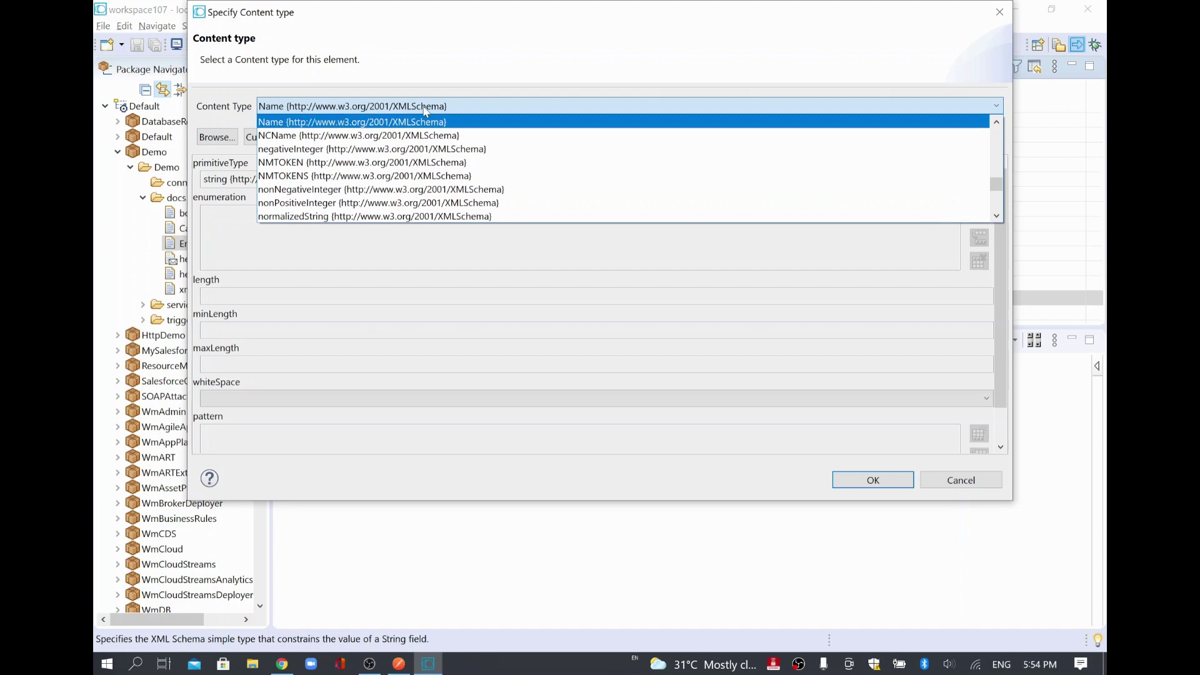
key("i")
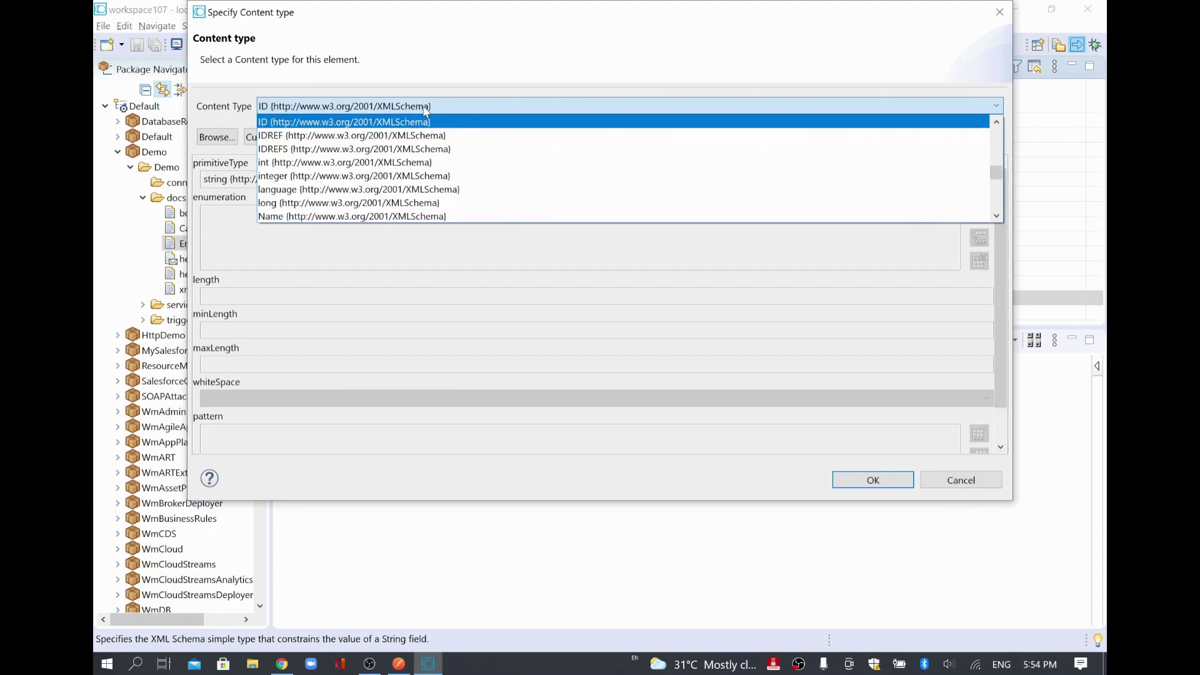
key("n")
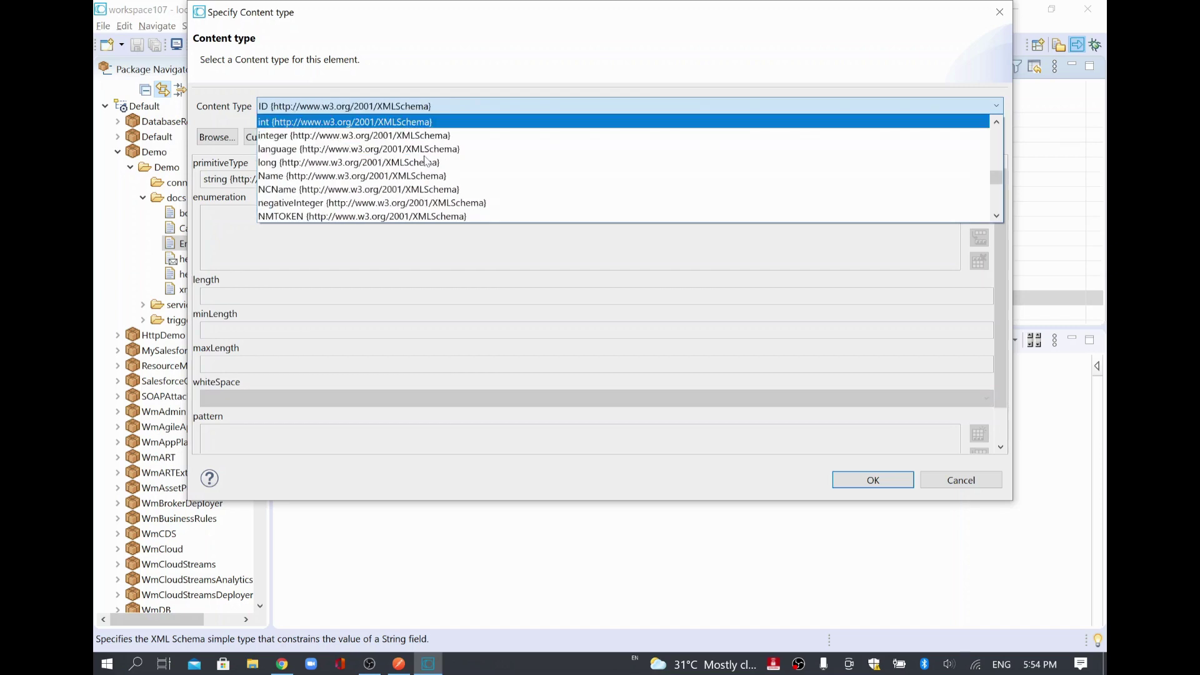
left_click(378, 135)
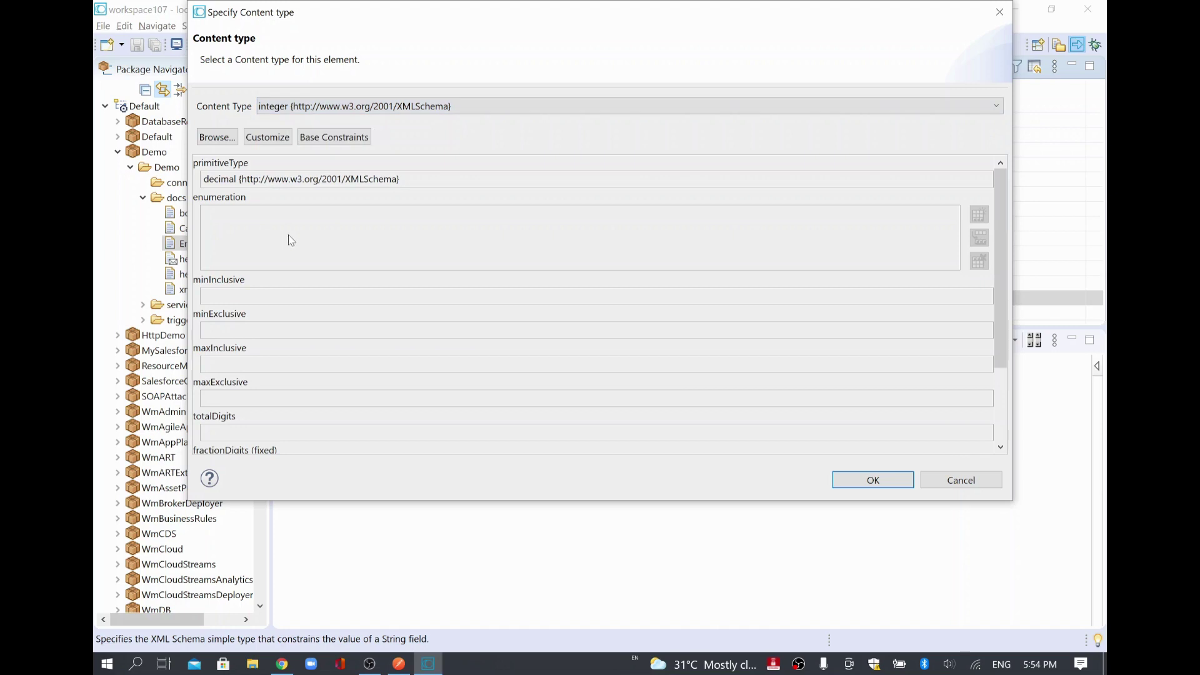
scroll(309, 323, "down", 3)
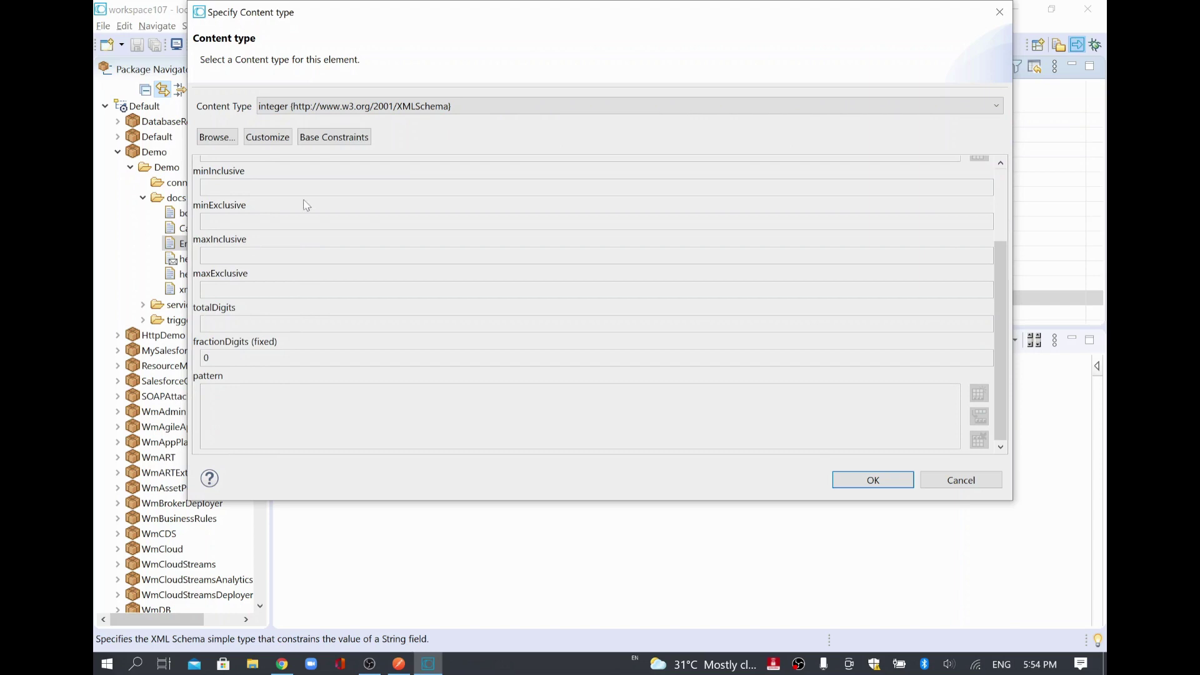
scroll(305, 204, "up", 1)
Step: Customize the integer type, limiting totalDigits to 5
left_click(278, 140)
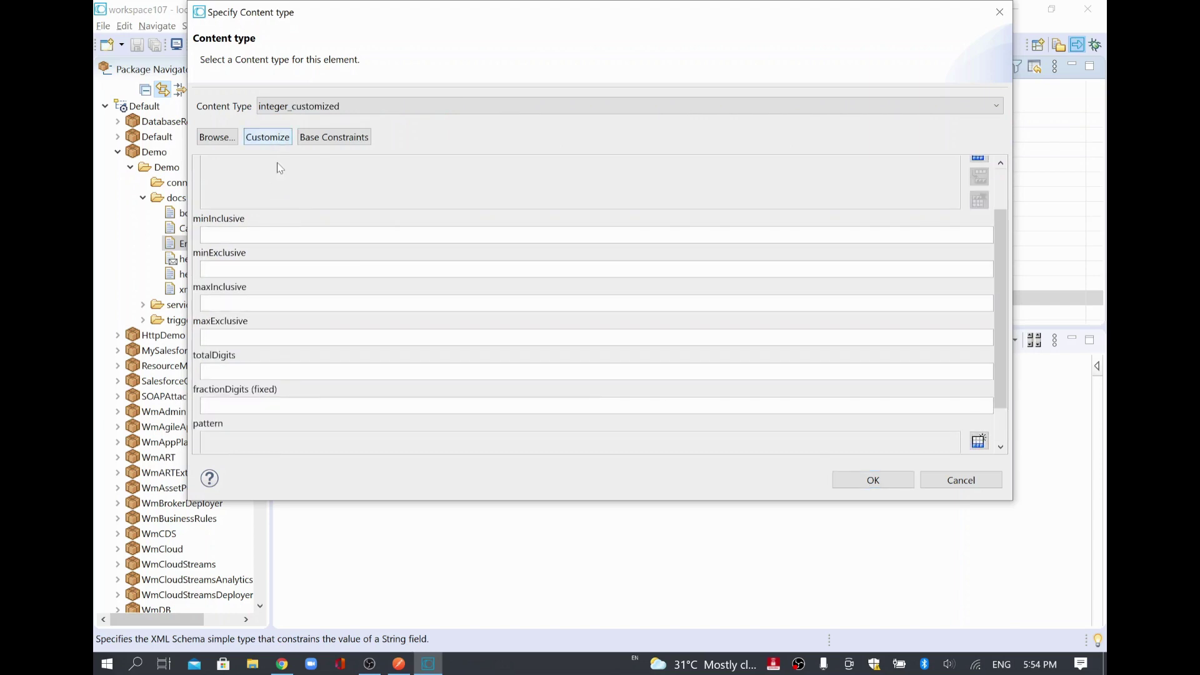
left_click(280, 235)
scroll(278, 317, "down", 1)
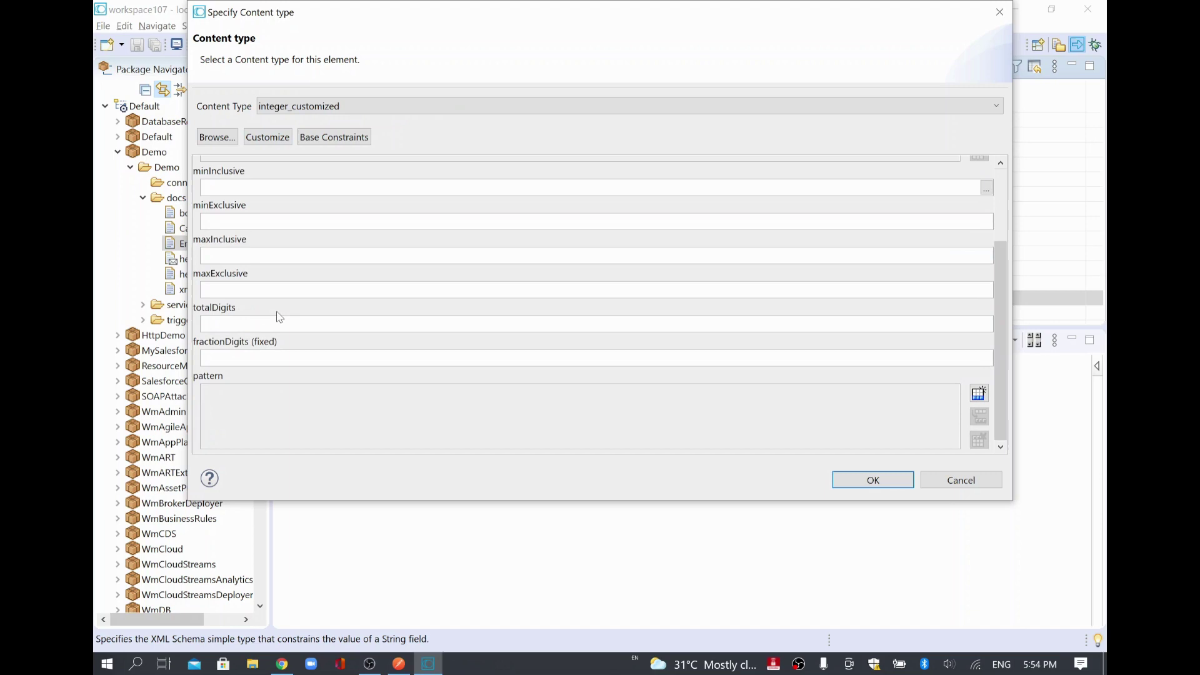
left_click(278, 322)
type("5")
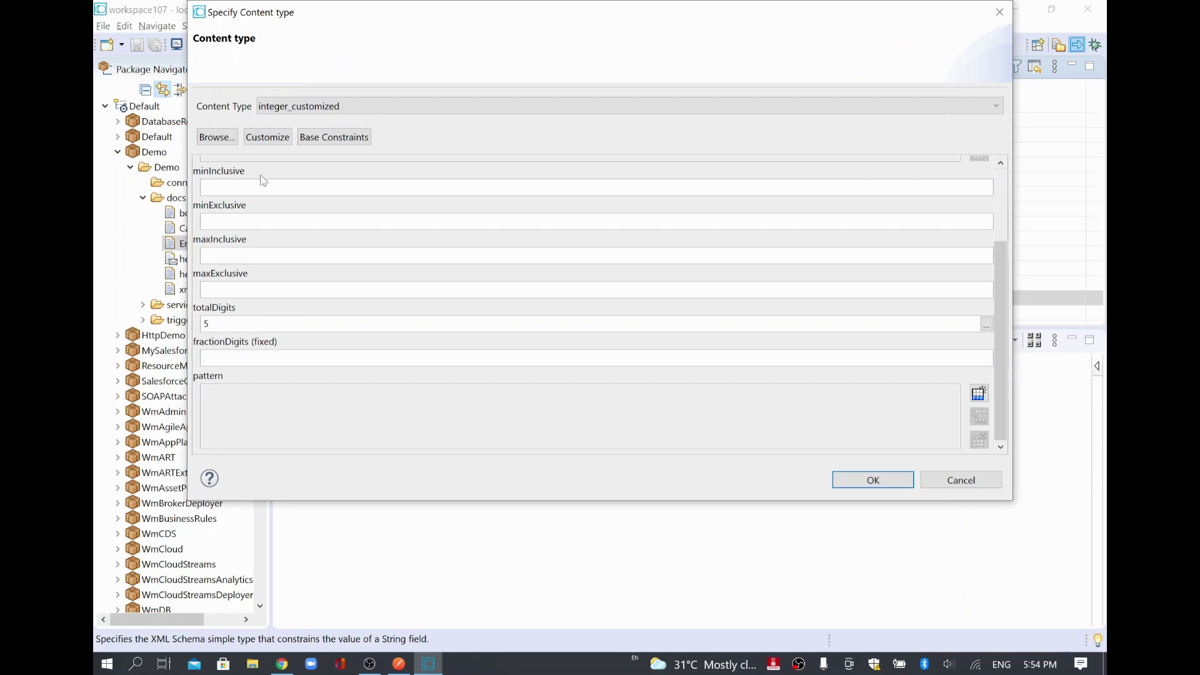
Step: Apply the customized type, save Employee, and review the Name, ID and Department properties
left_click(872, 482)
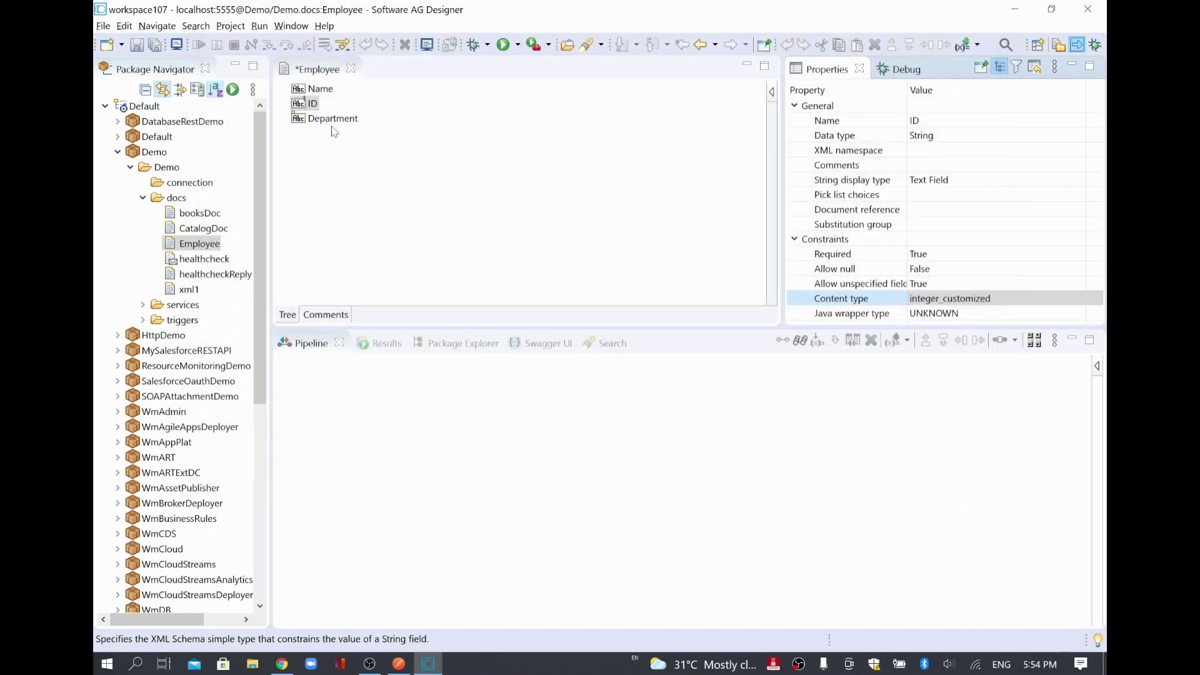
left_click(137, 46)
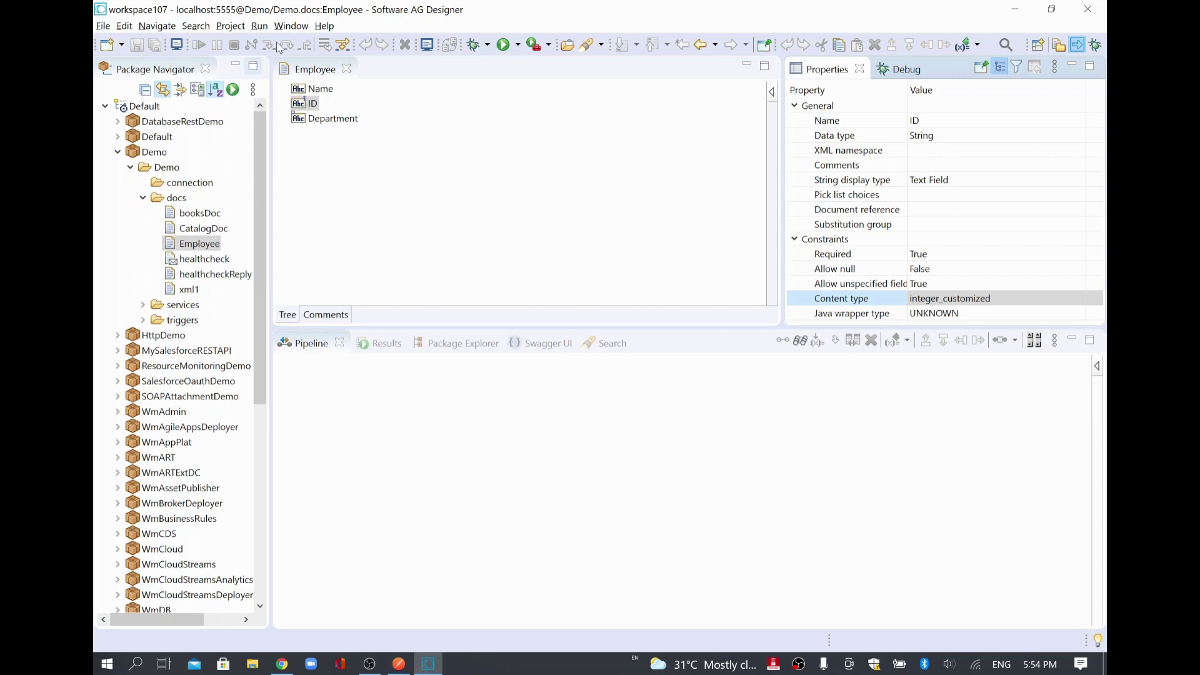
left_click(321, 89)
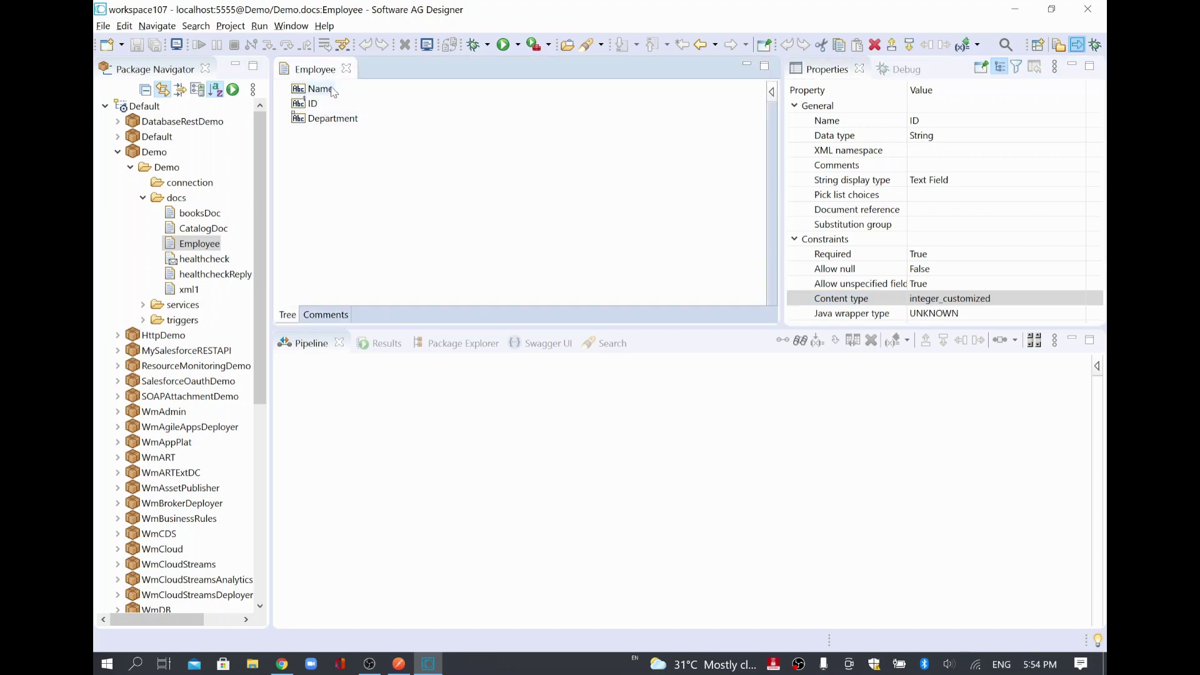
left_click(301, 105)
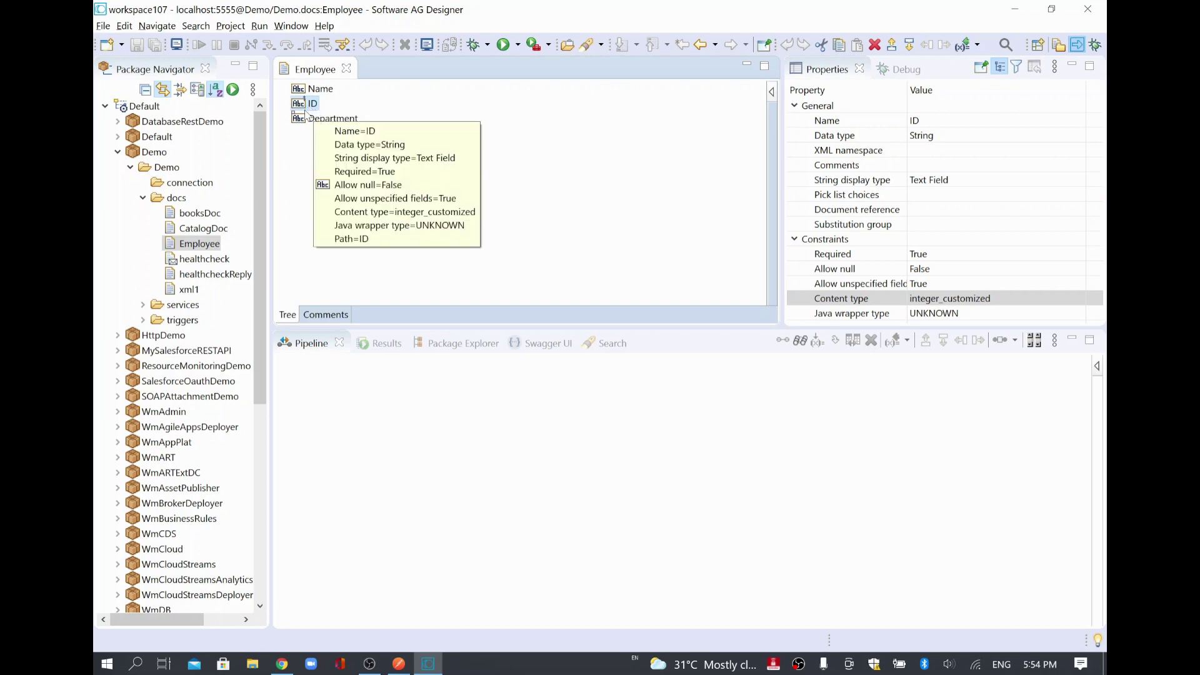
left_click(341, 156)
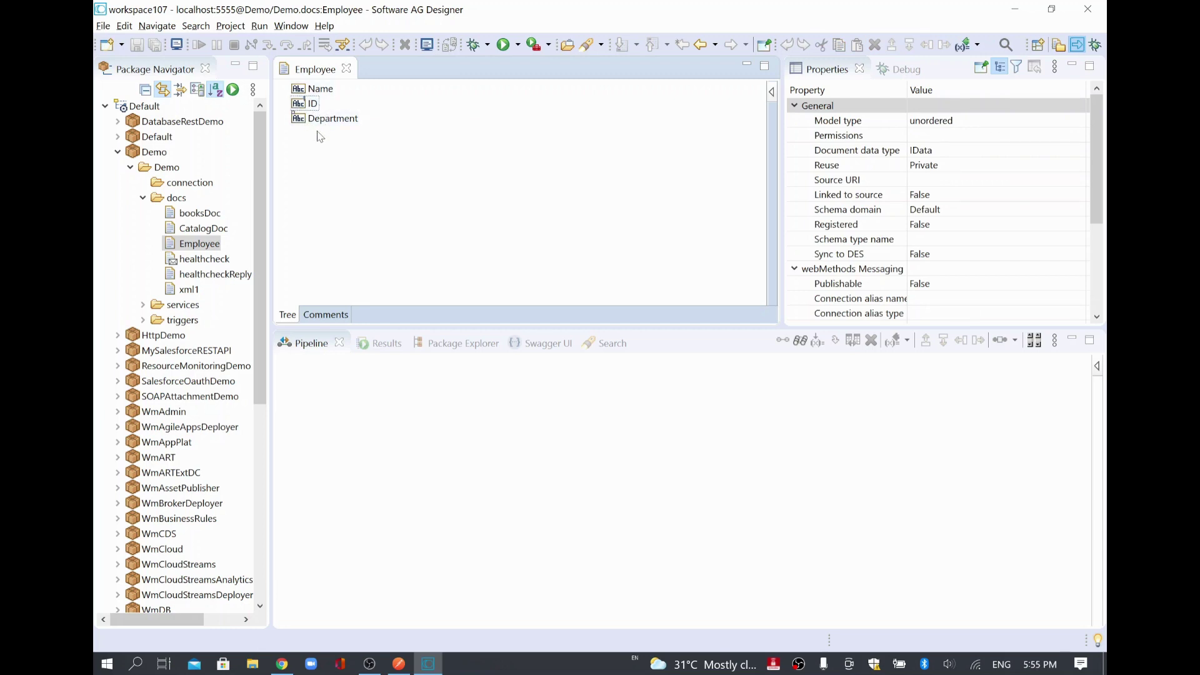
left_click(322, 123)
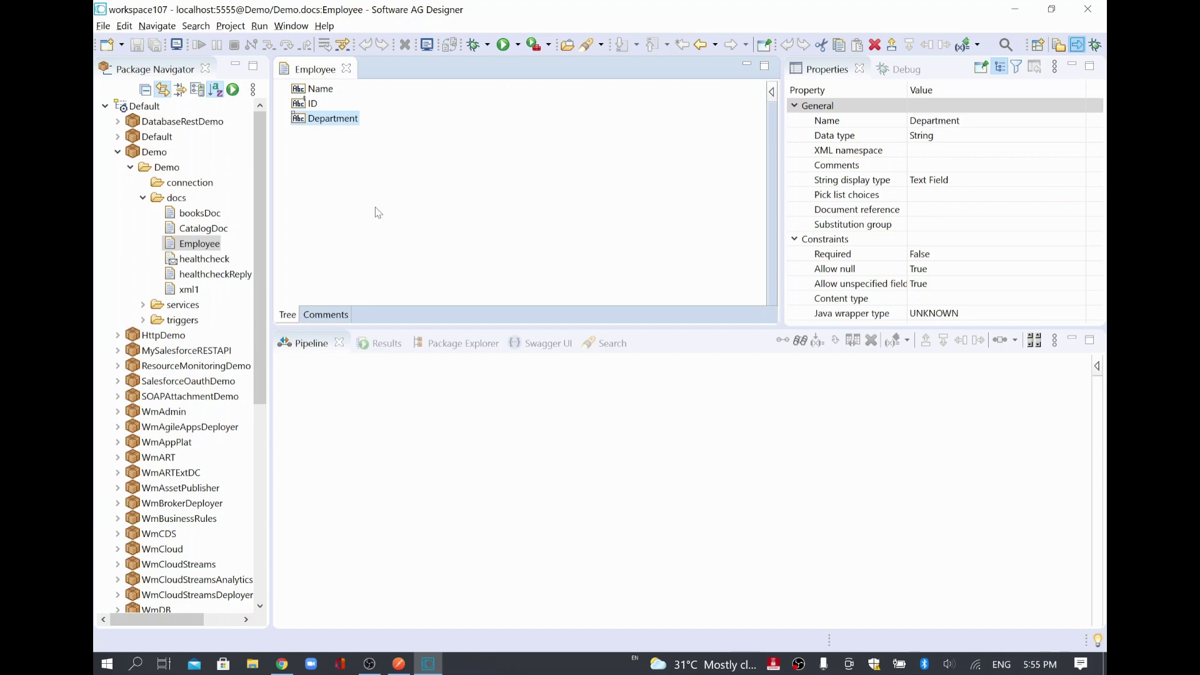
Step: Create the createSchema flow service in docs using the Empty Flow source
right_click(219, 247)
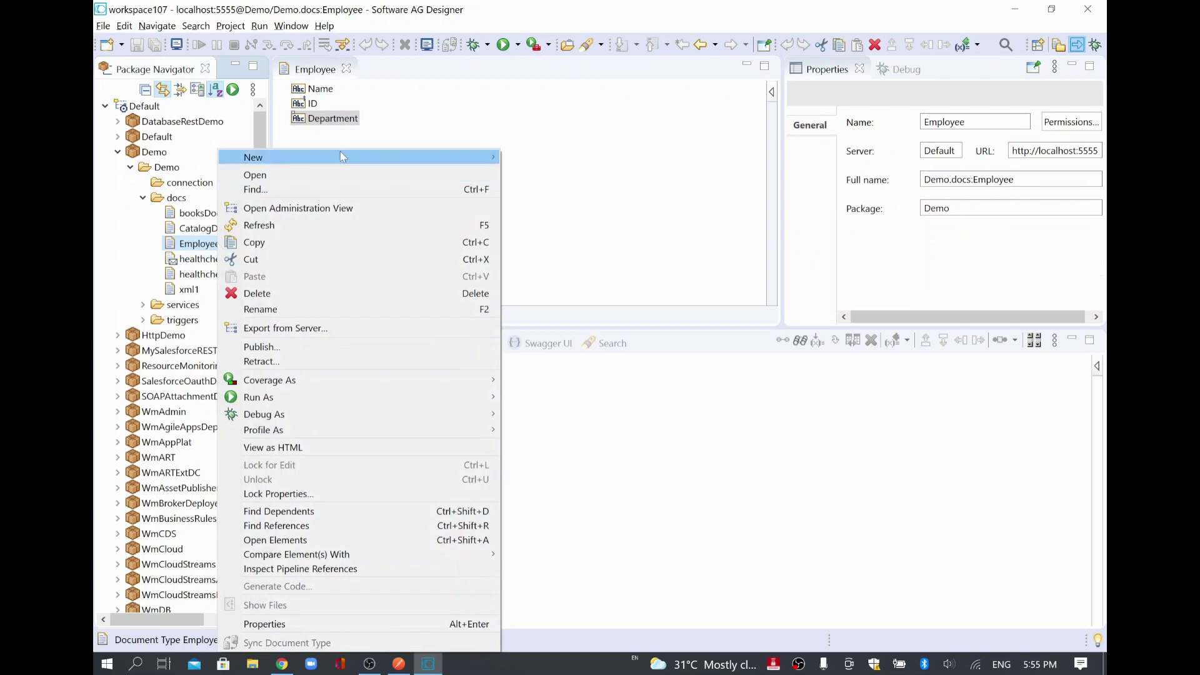
mouse_move(356, 158)
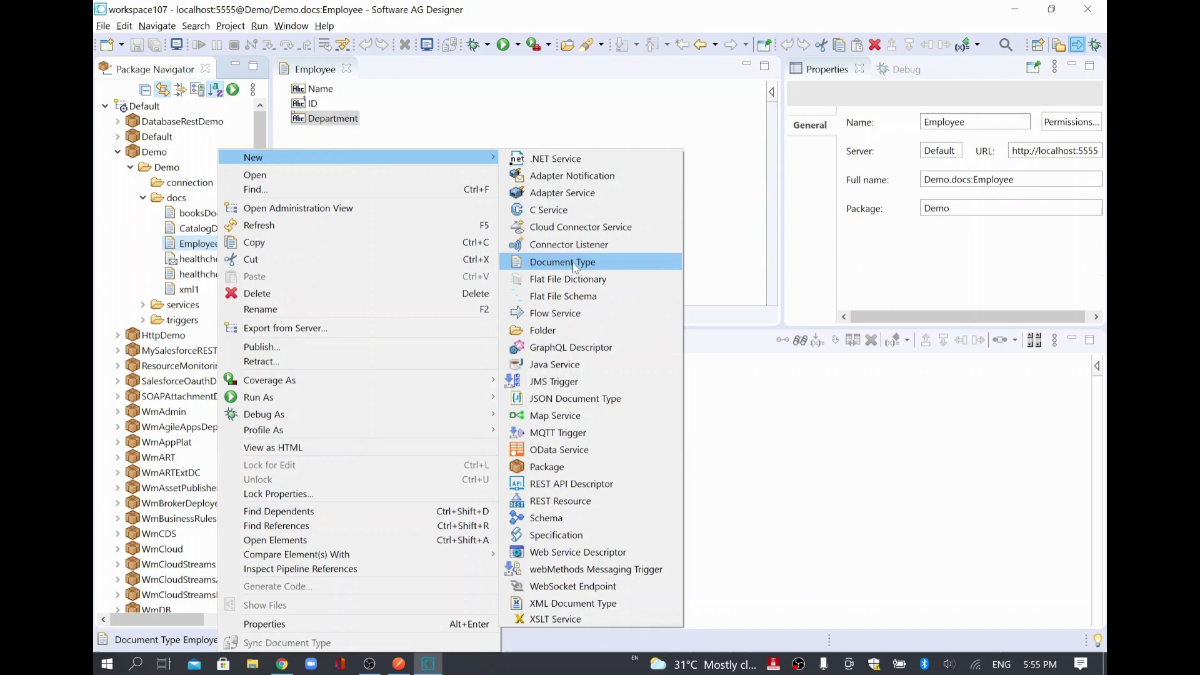
left_click(562, 316)
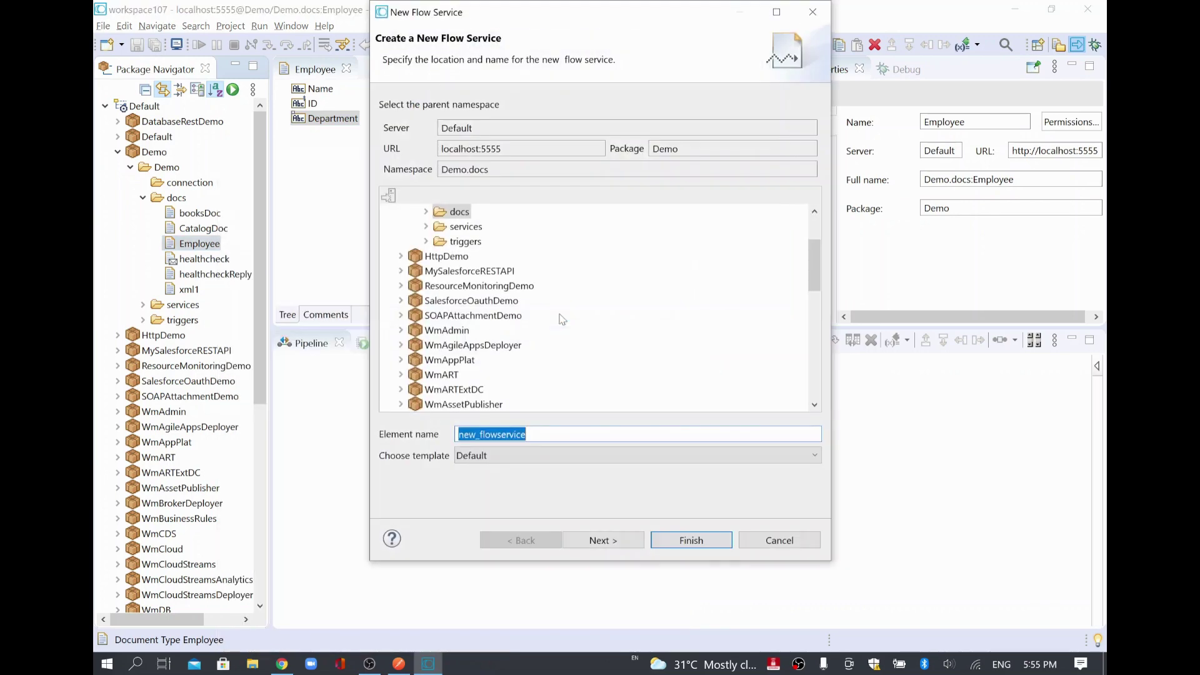
left_click(605, 541)
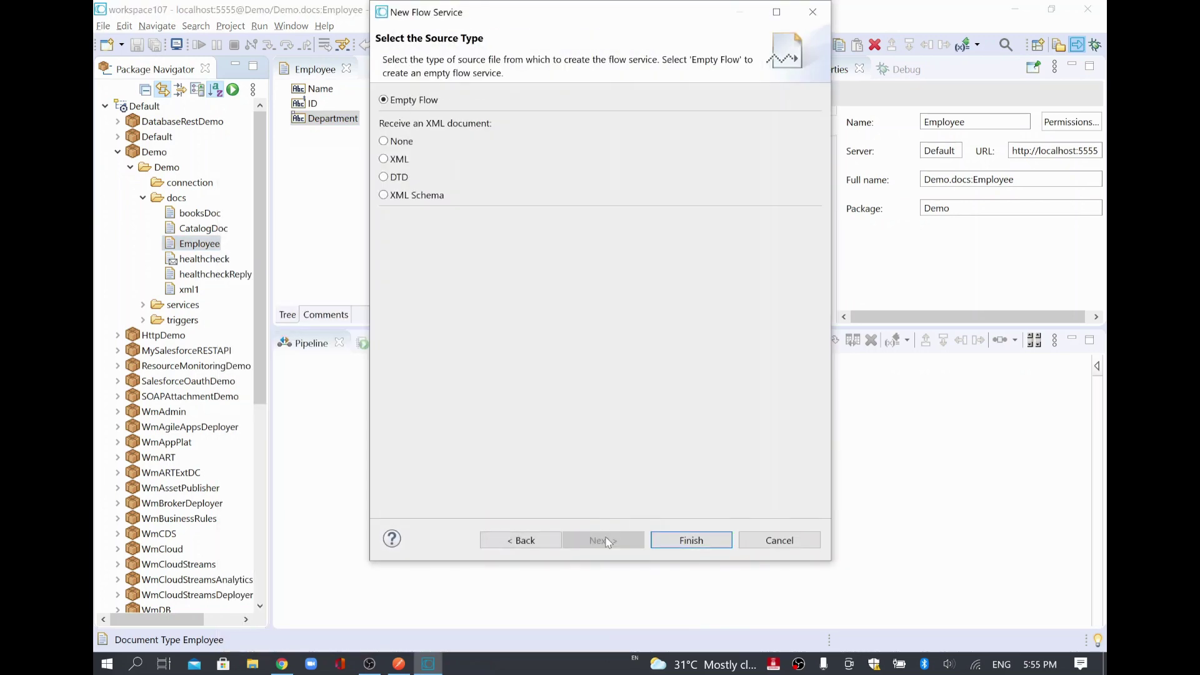
left_click(522, 540)
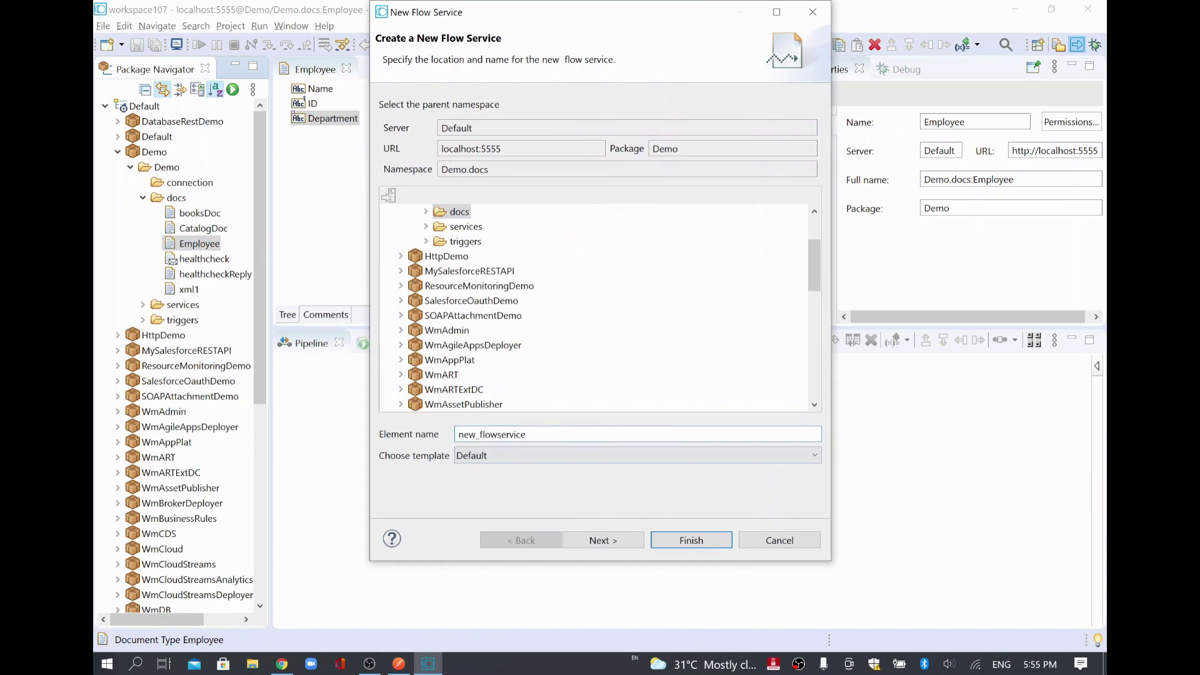
key("BackSpace")
key("BackSpace")
key("BackSpace")
key("BackSpace")
key("BackSpace")
key("BackSpace")
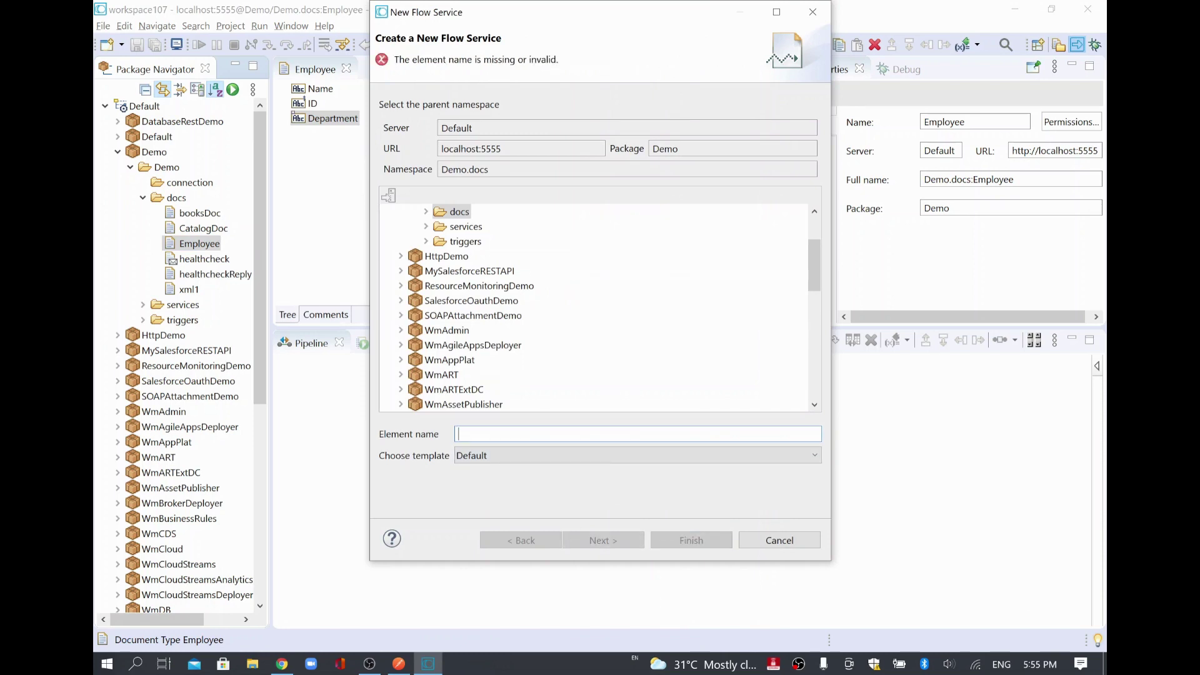
type("createSchema")
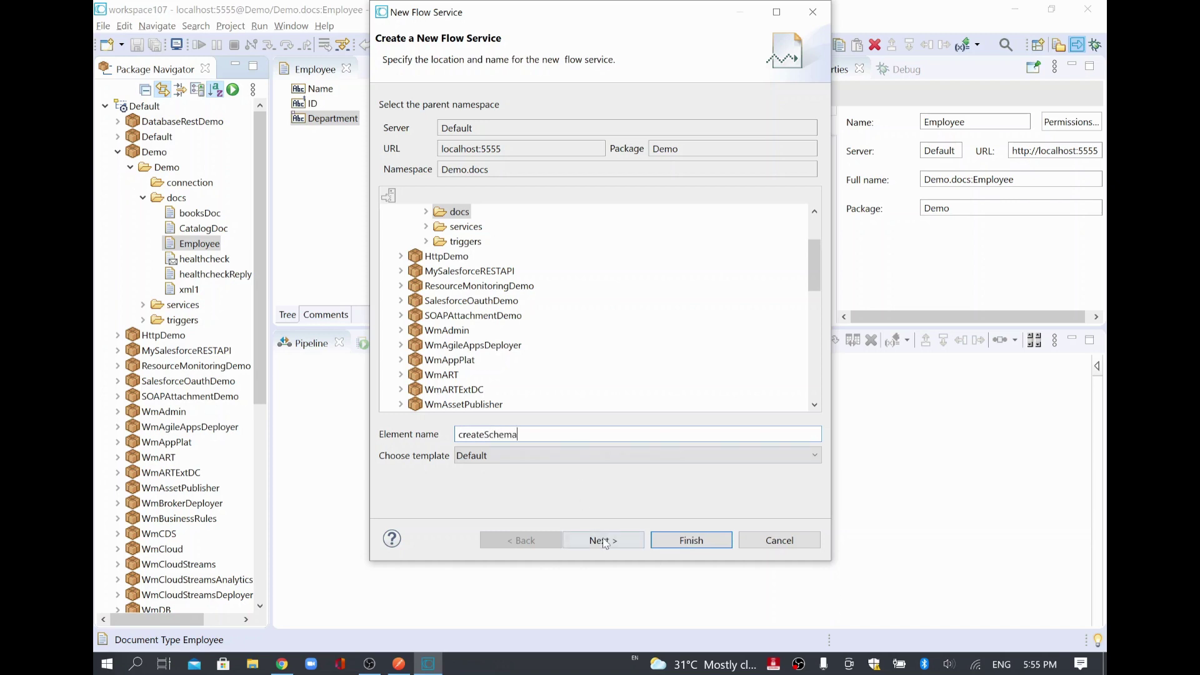
left_click(604, 542)
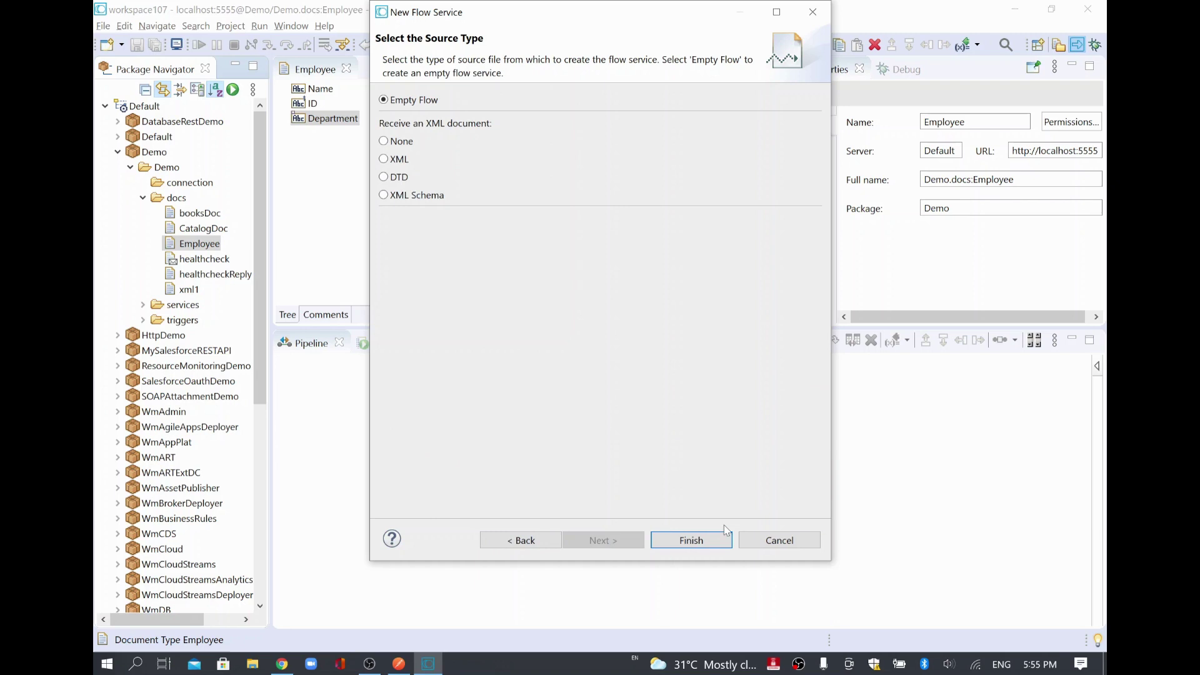
left_click(711, 544)
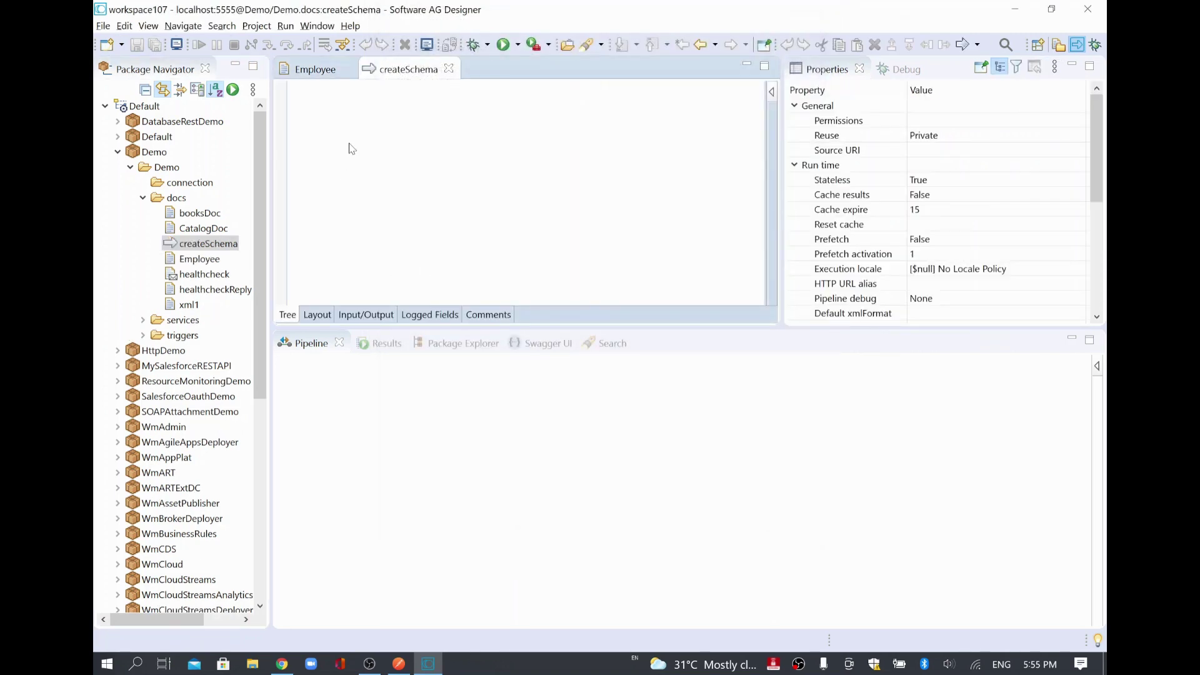
Step: Start an Invoke step, browse the WmPublic pub.xml services, then cancel without choosing
right_click(350, 143)
mouse_move(466, 246)
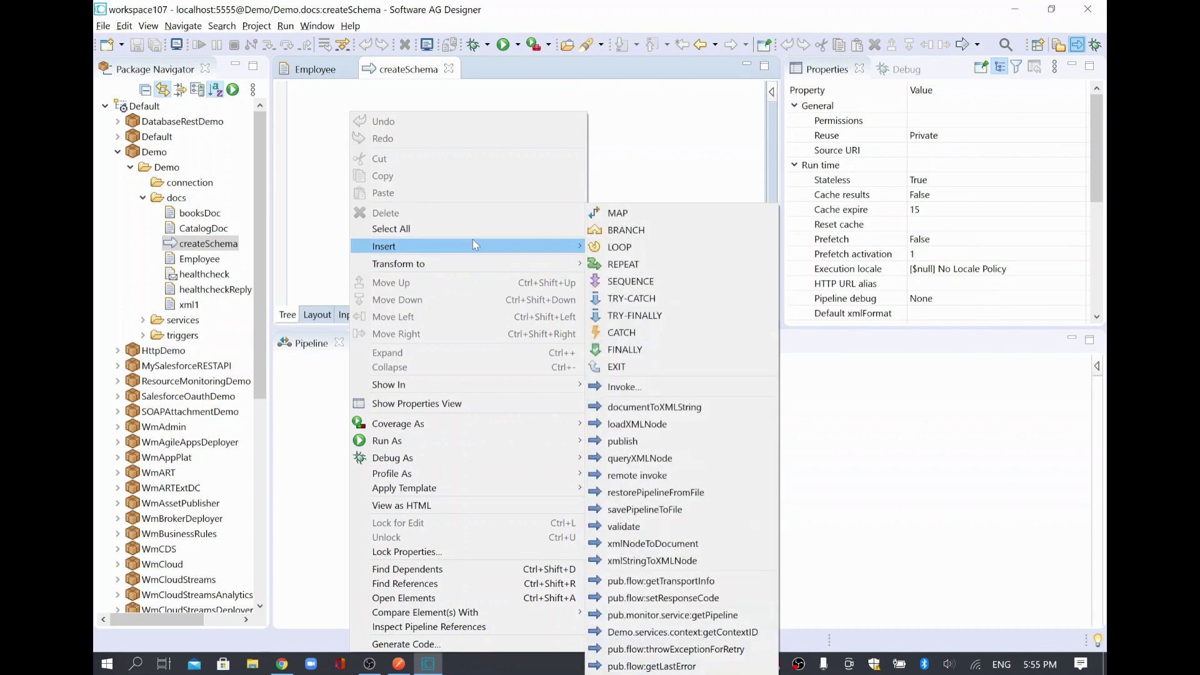
left_click(668, 388)
scroll(522, 261, "down", 5)
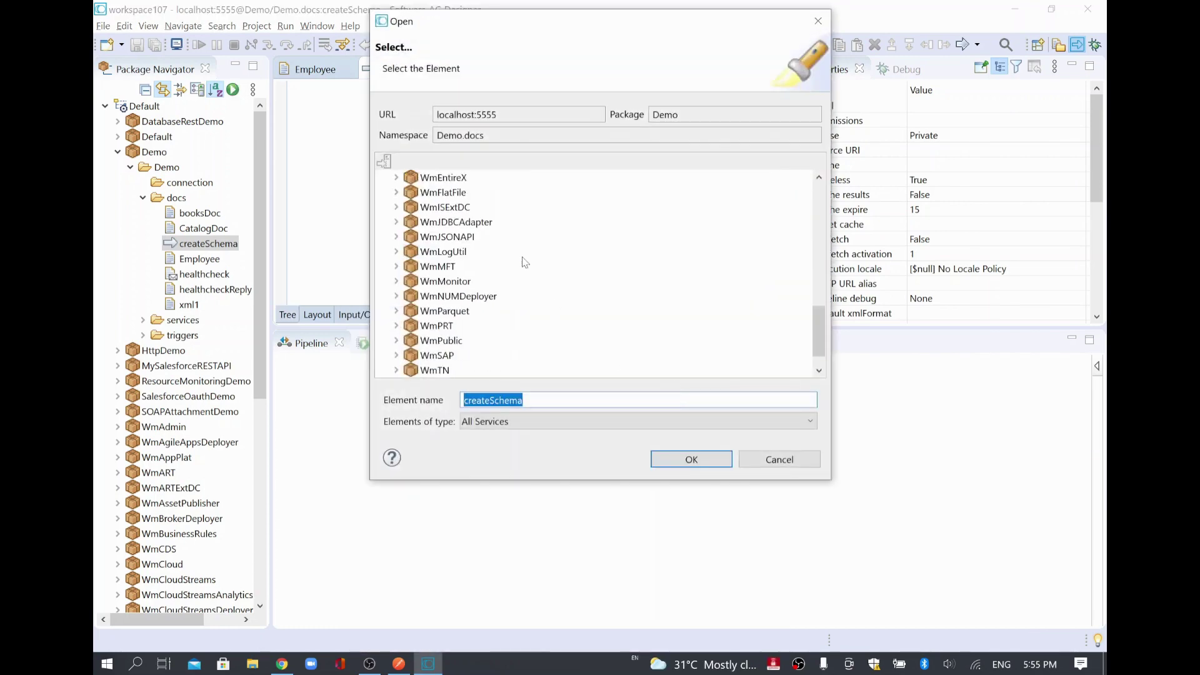
scroll(507, 310, "down", 3)
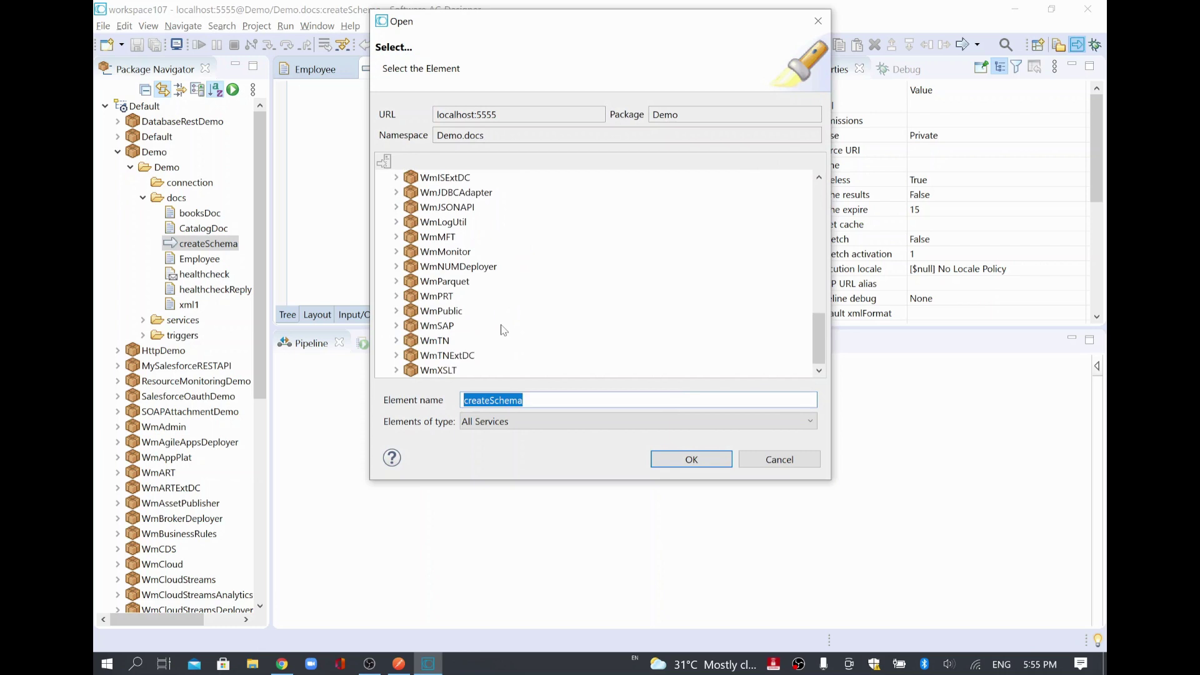
left_click(397, 312)
left_click(410, 326)
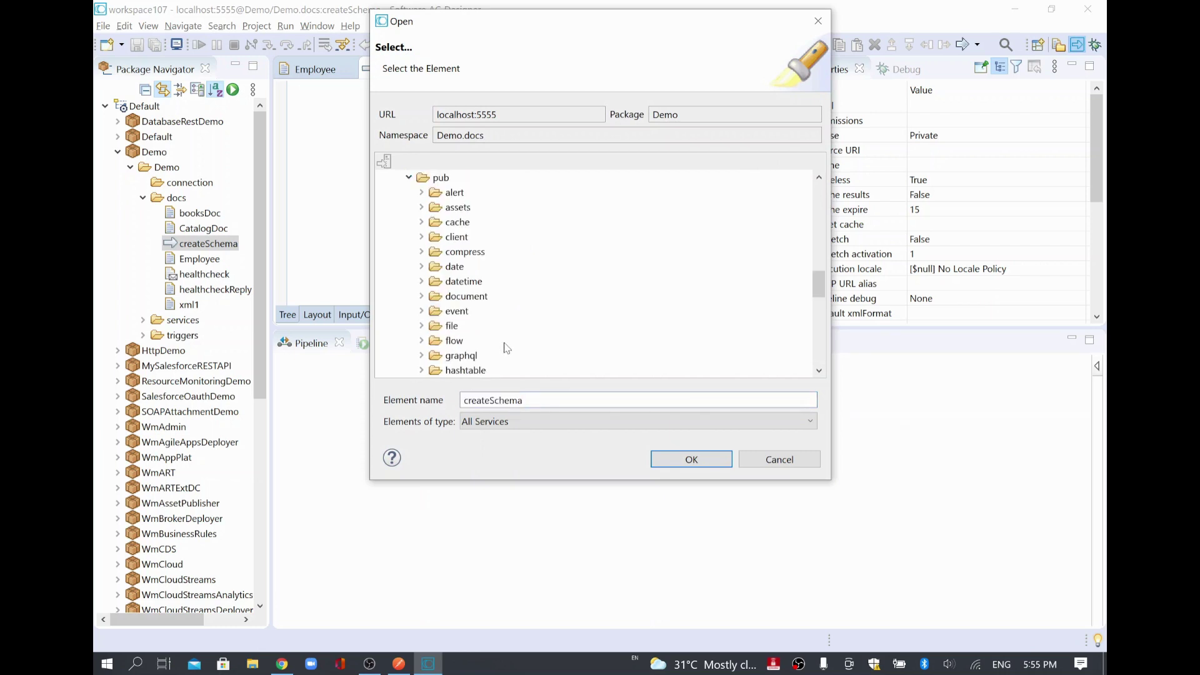
scroll(505, 348, "down", 2)
scroll(505, 348, "down", 1)
scroll(505, 348, "down", 2)
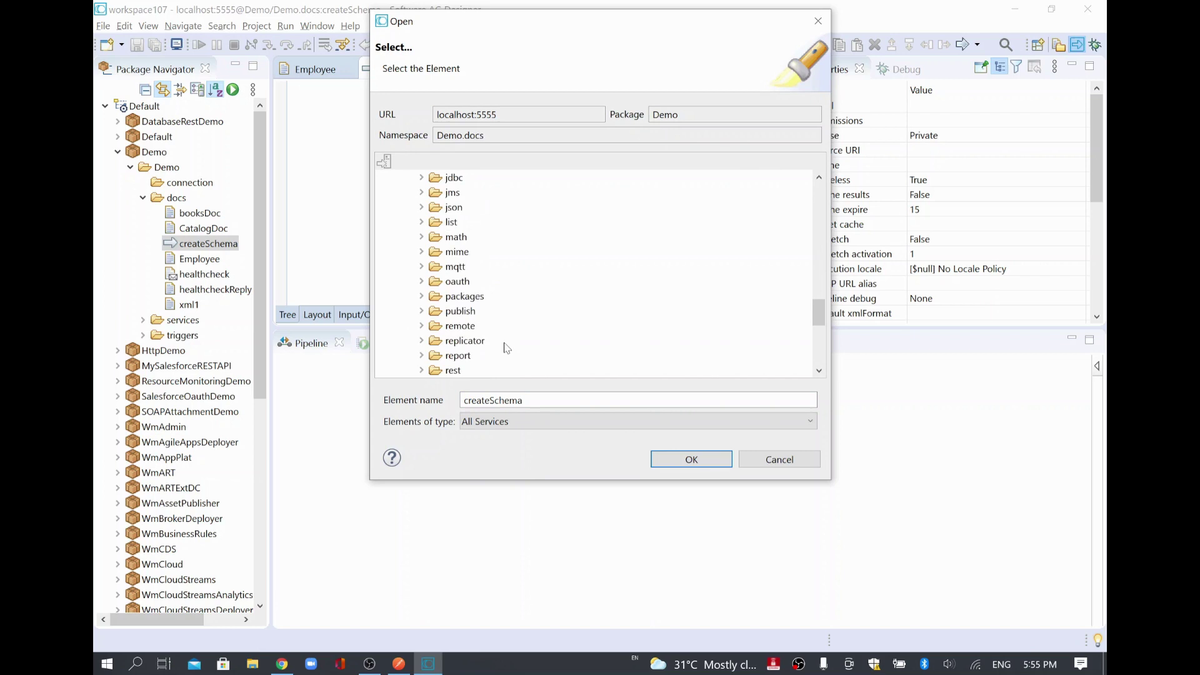
scroll(504, 349, "down", 2)
scroll(504, 348, "down", 2)
scroll(505, 348, "down", 2)
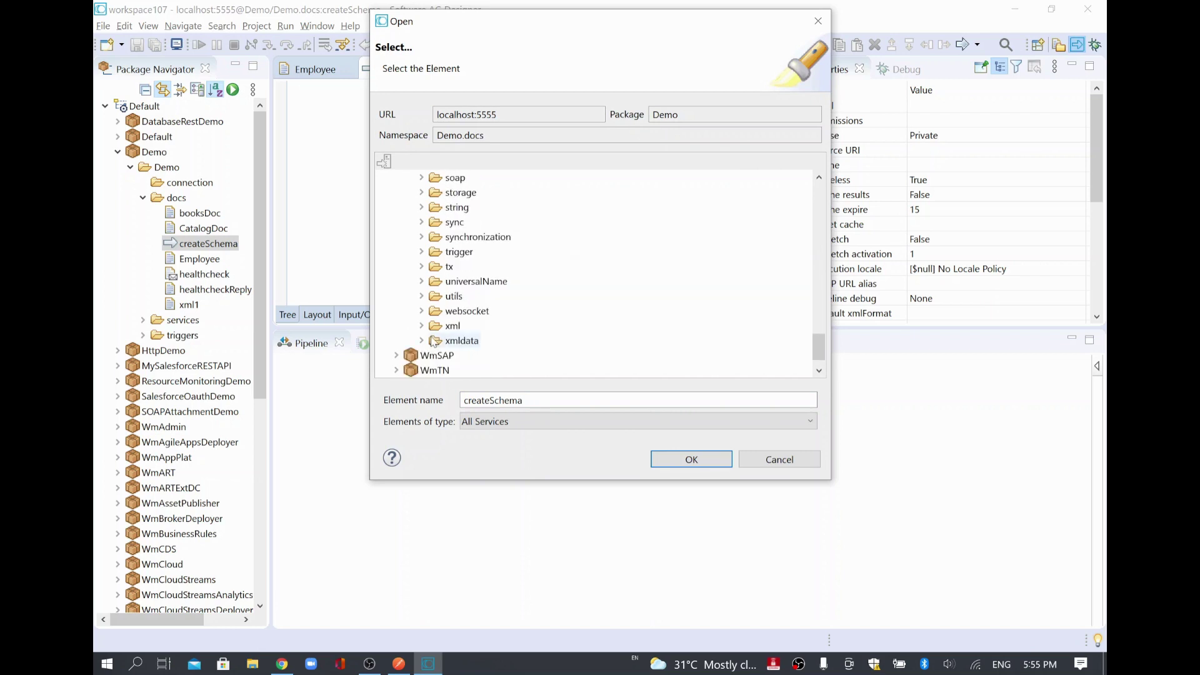
left_click(434, 326)
double_click(434, 326)
scroll(570, 300, "down", 2)
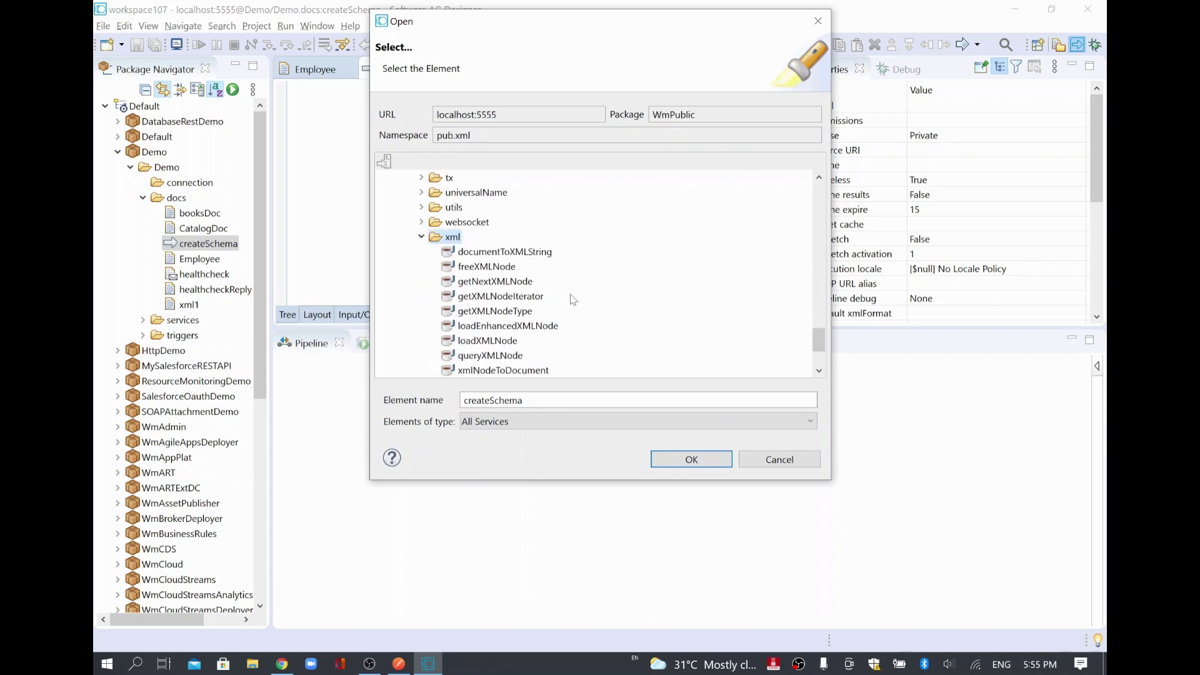
scroll(570, 300, "down", 1)
scroll(571, 301, "down", 1)
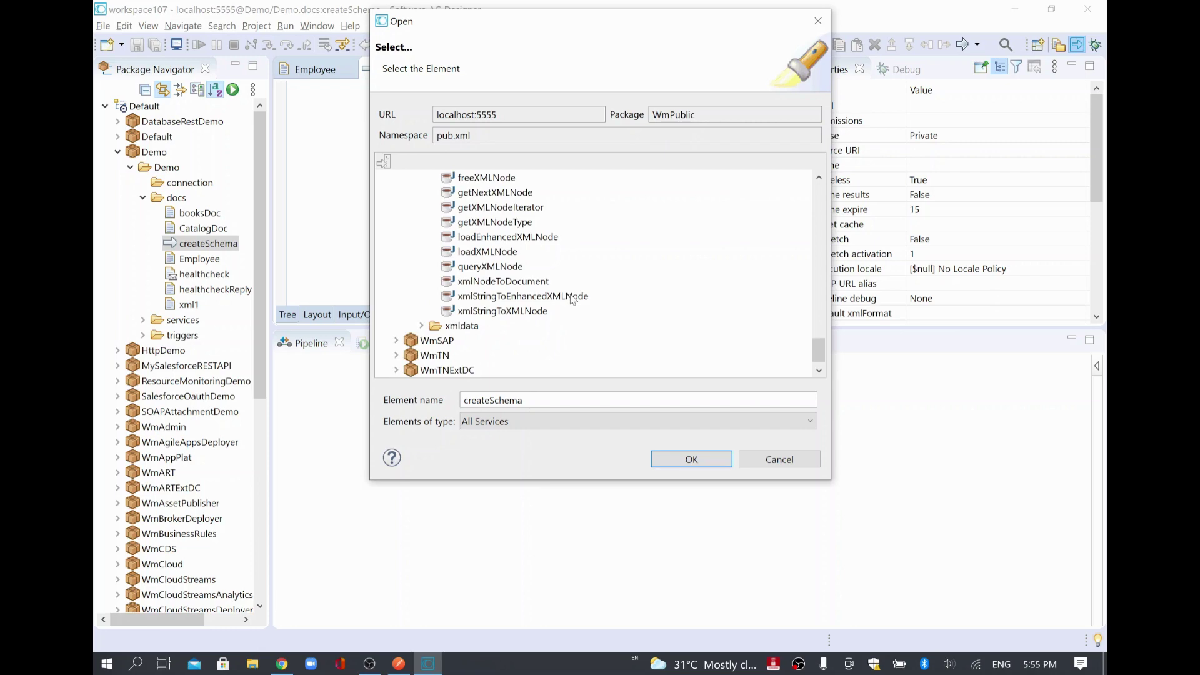
left_click(780, 459)
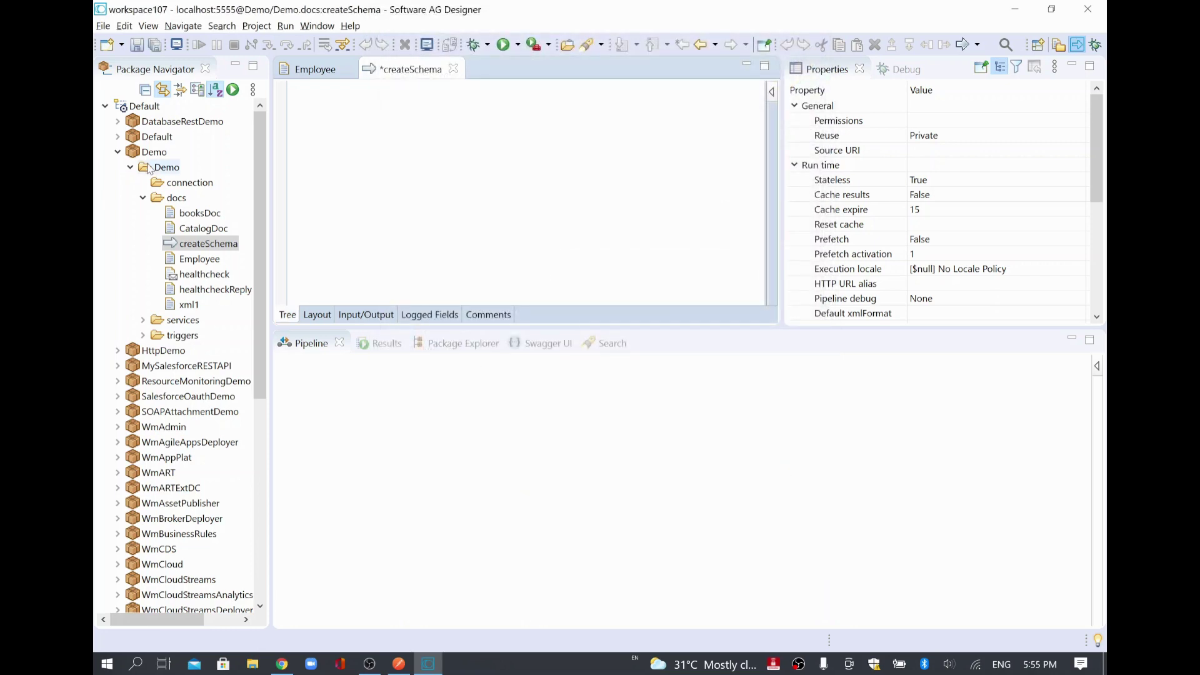
Step: Search Integration Server for createXSD, locating pub.schema:createXSD in WmPublic
left_click(190, 182)
key("ctrl+h")
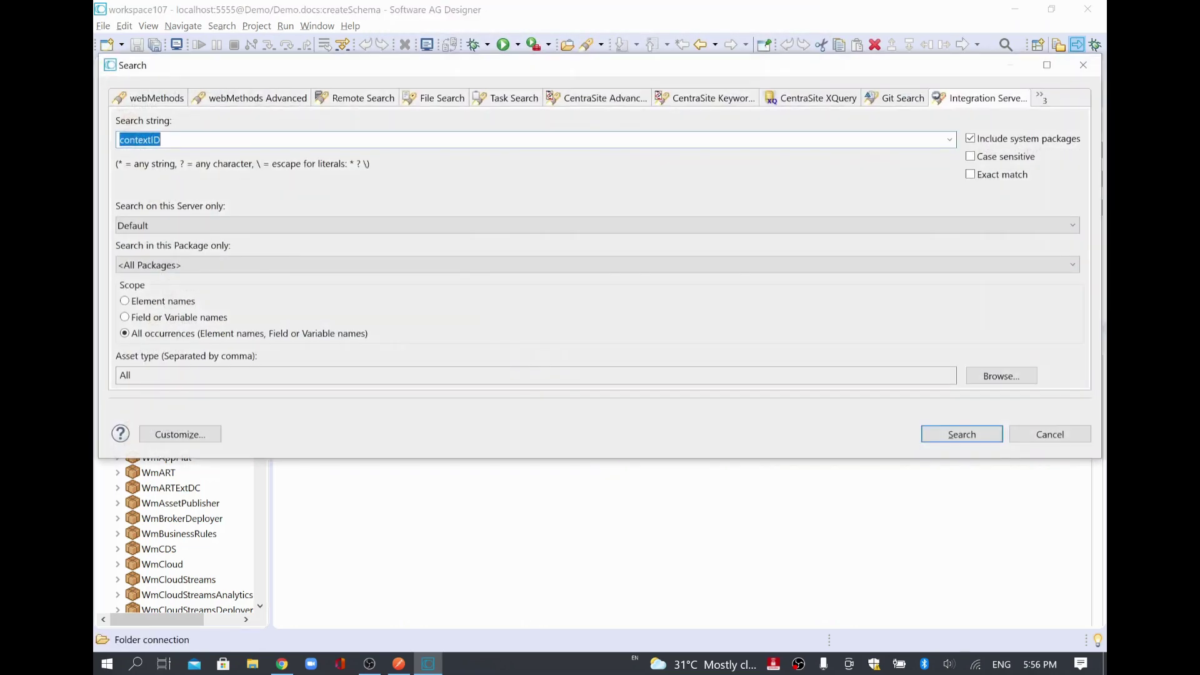
type("createXSD")
key("Return")
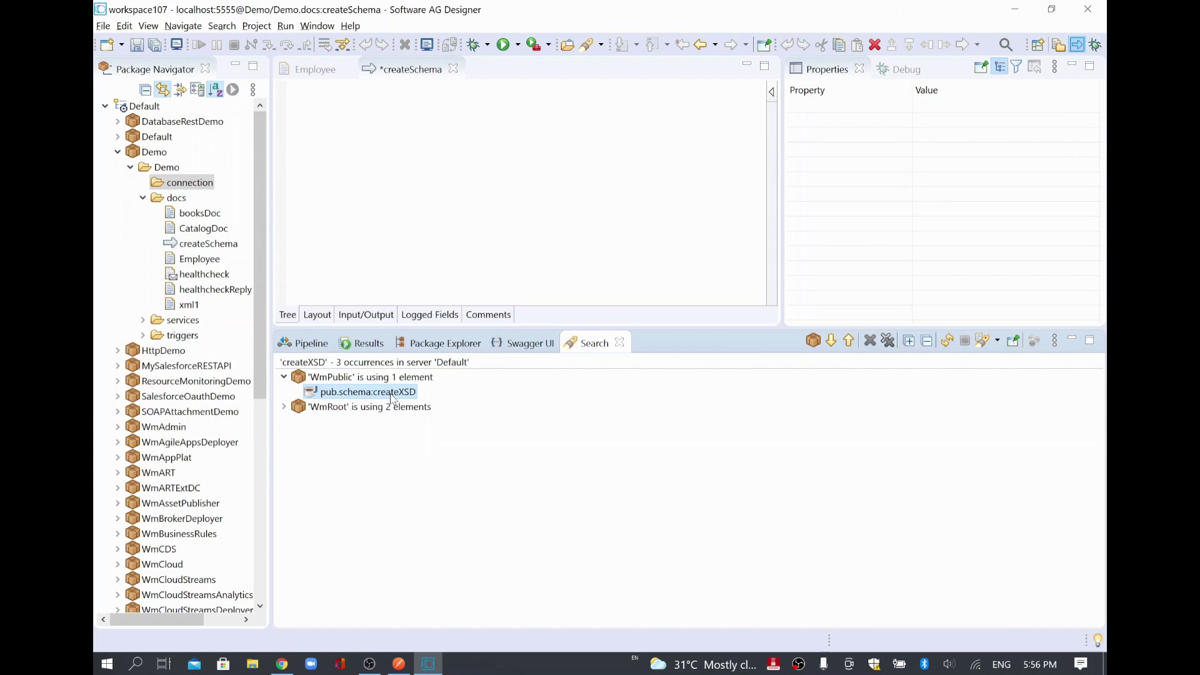
Step: Save the still-empty createSchema service and bring up the flow editor's actions
key("ctrl+s")
left_click(340, 95)
right_click(338, 91)
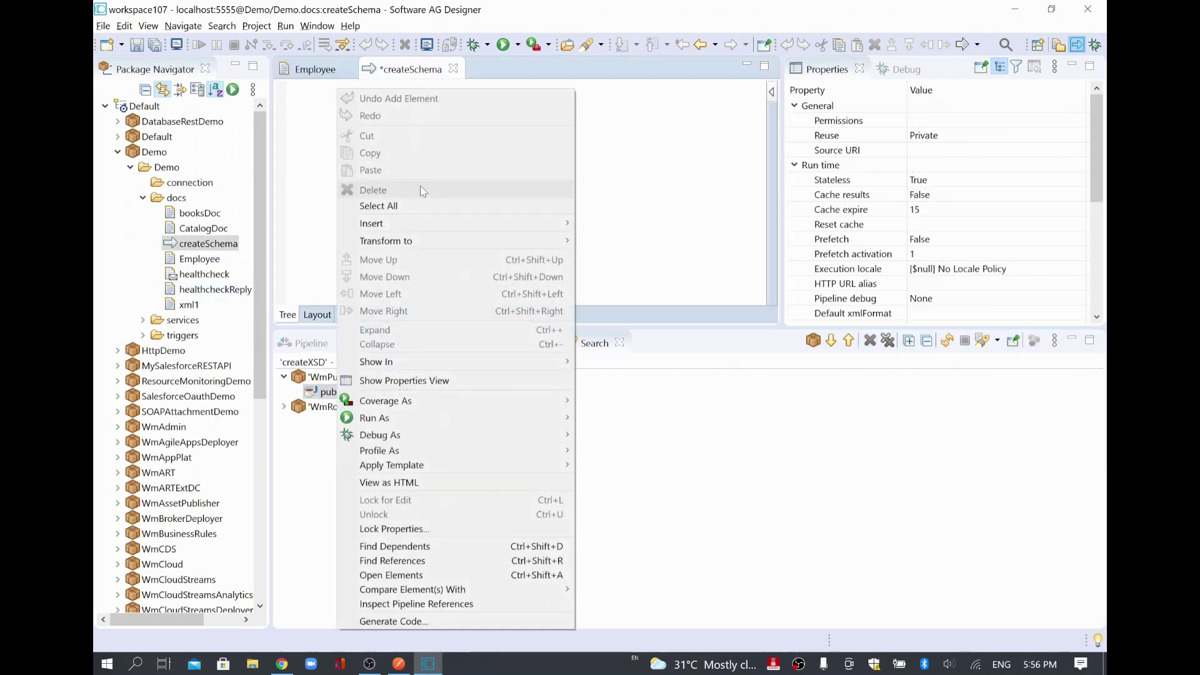
mouse_move(372, 224)
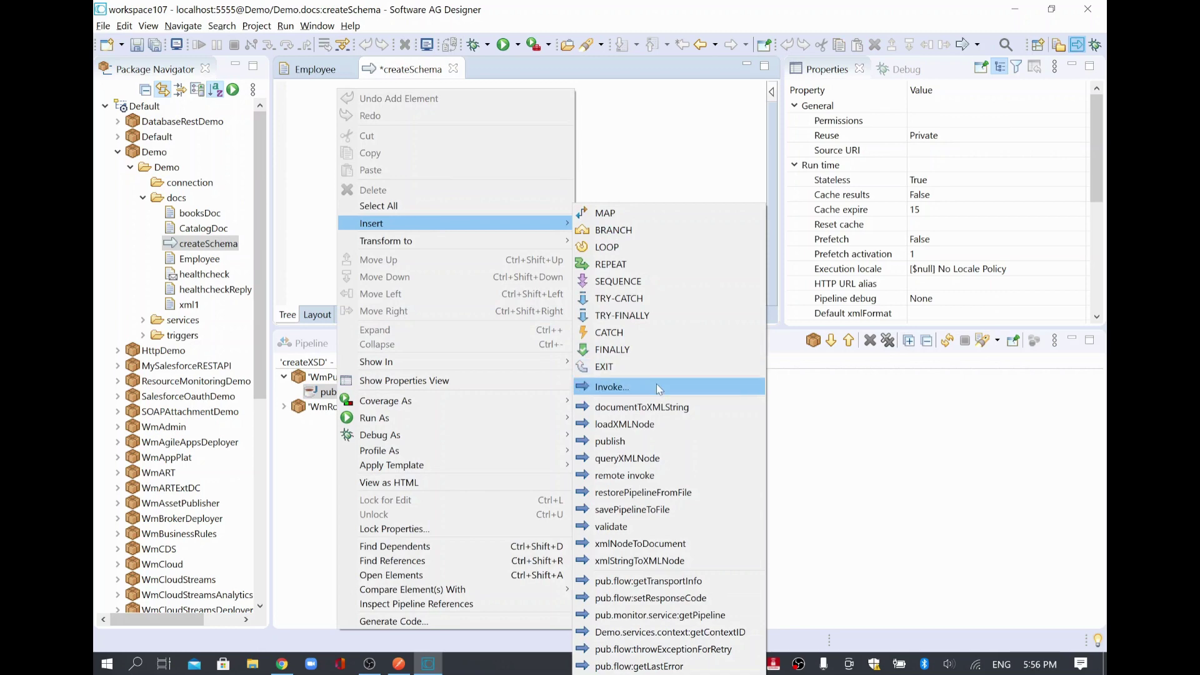
Step: Insert an Invoke step calling WmPublic's pub.schema:createXSD into createSchema
left_click(656, 387)
scroll(441, 265, "down", 5)
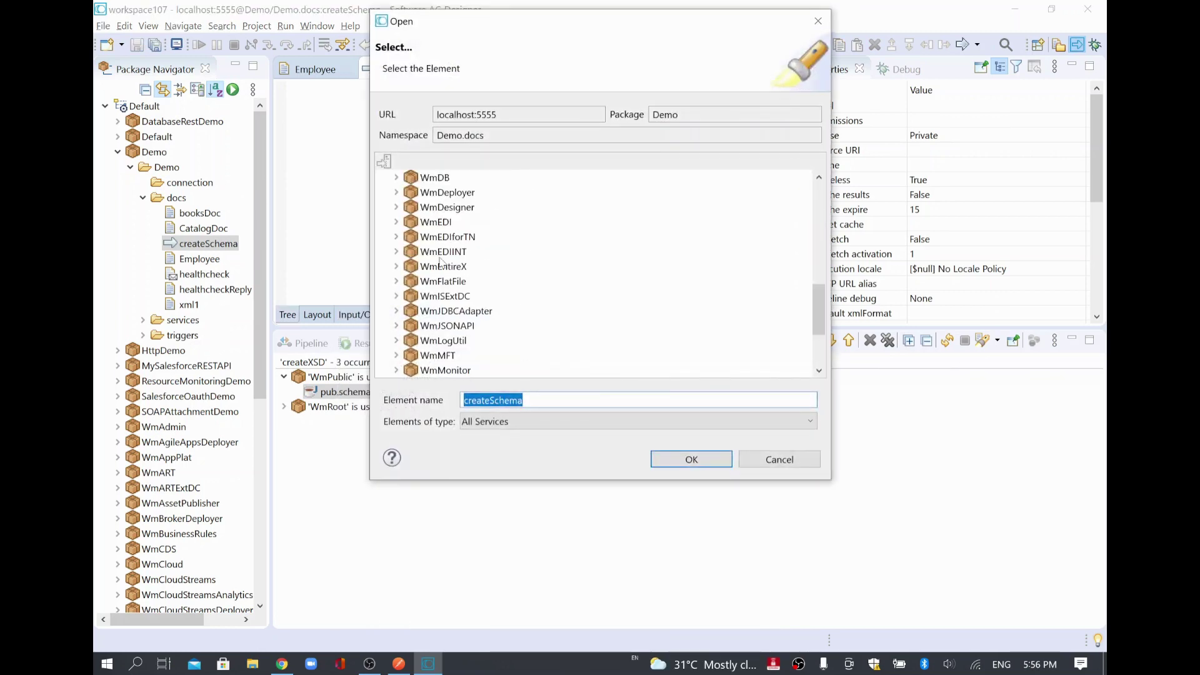
scroll(433, 316, "down", 3)
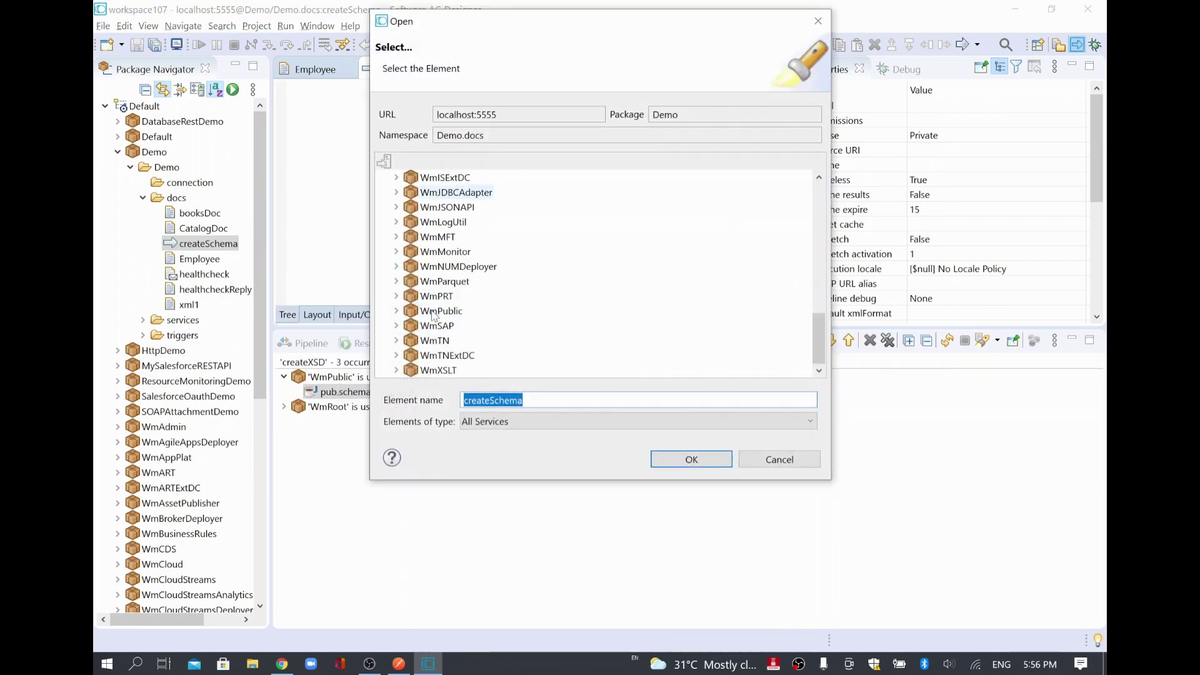
left_click(396, 311)
left_click(410, 327)
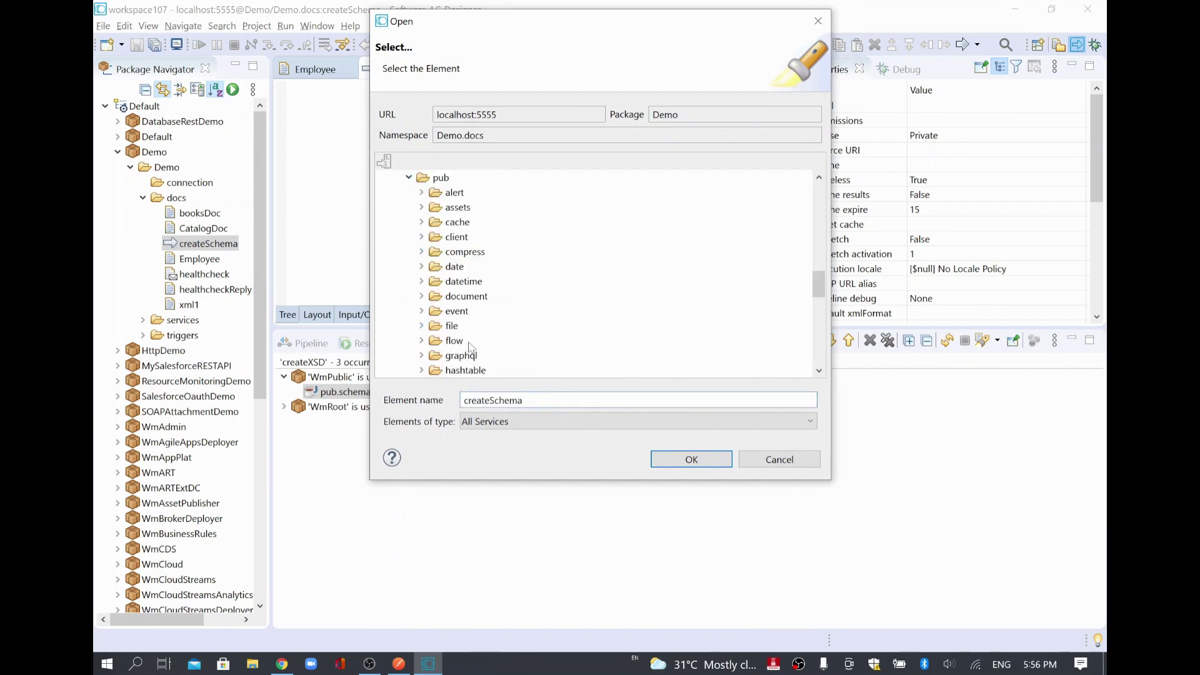
scroll(469, 346, "down", 2)
scroll(469, 347, "down", 2)
scroll(469, 346, "down", 2)
scroll(470, 346, "down", 2)
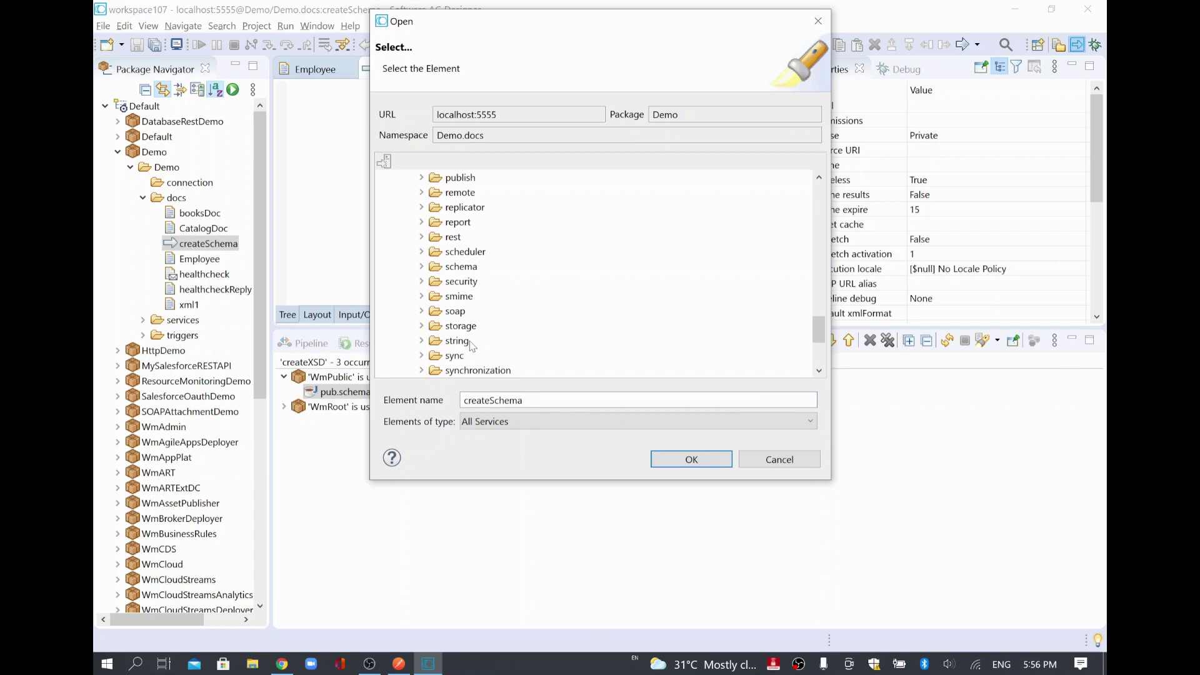
left_click(422, 267)
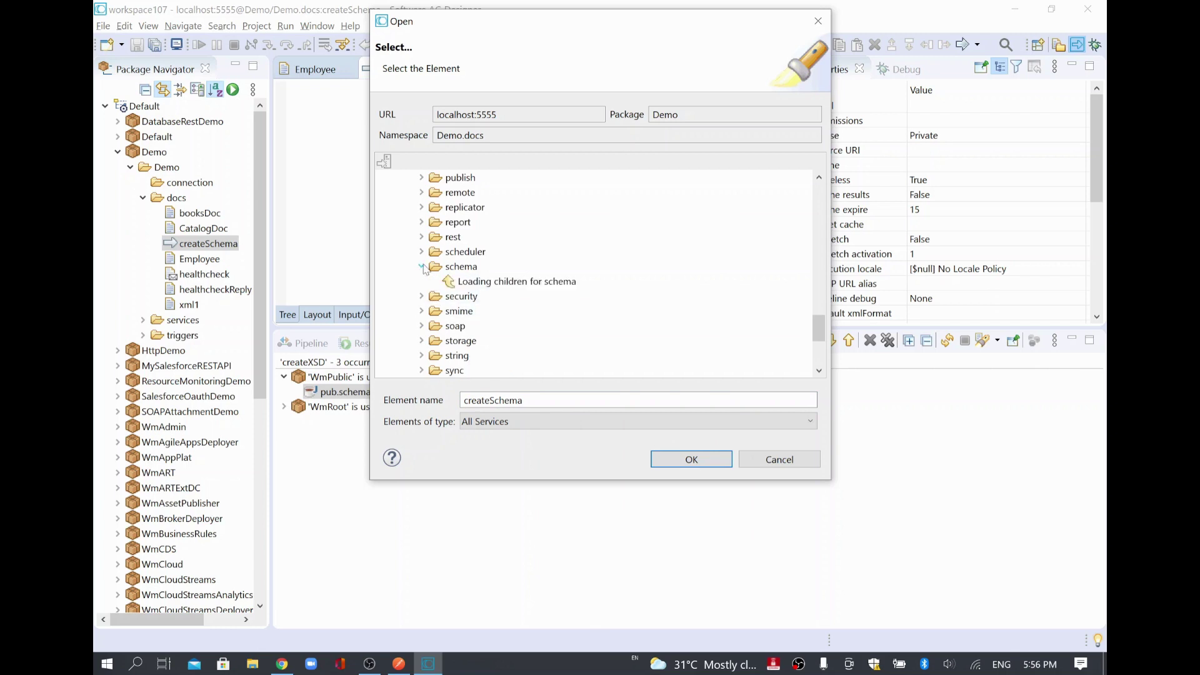
left_click(478, 281)
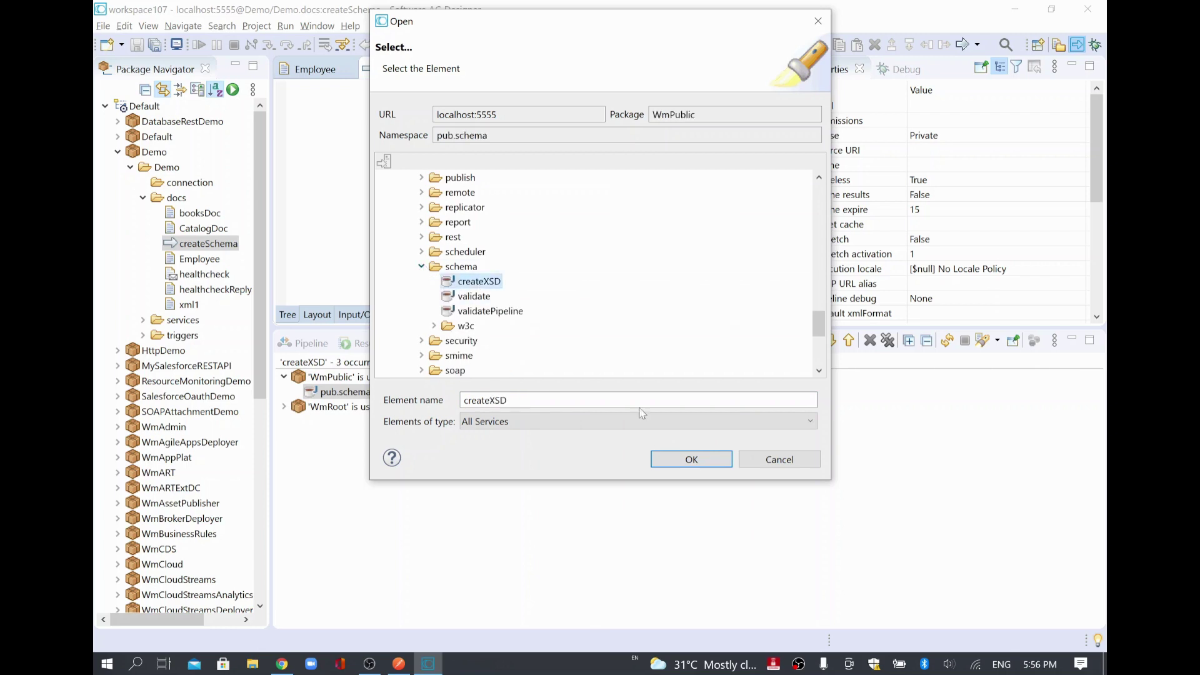
left_click(690, 460)
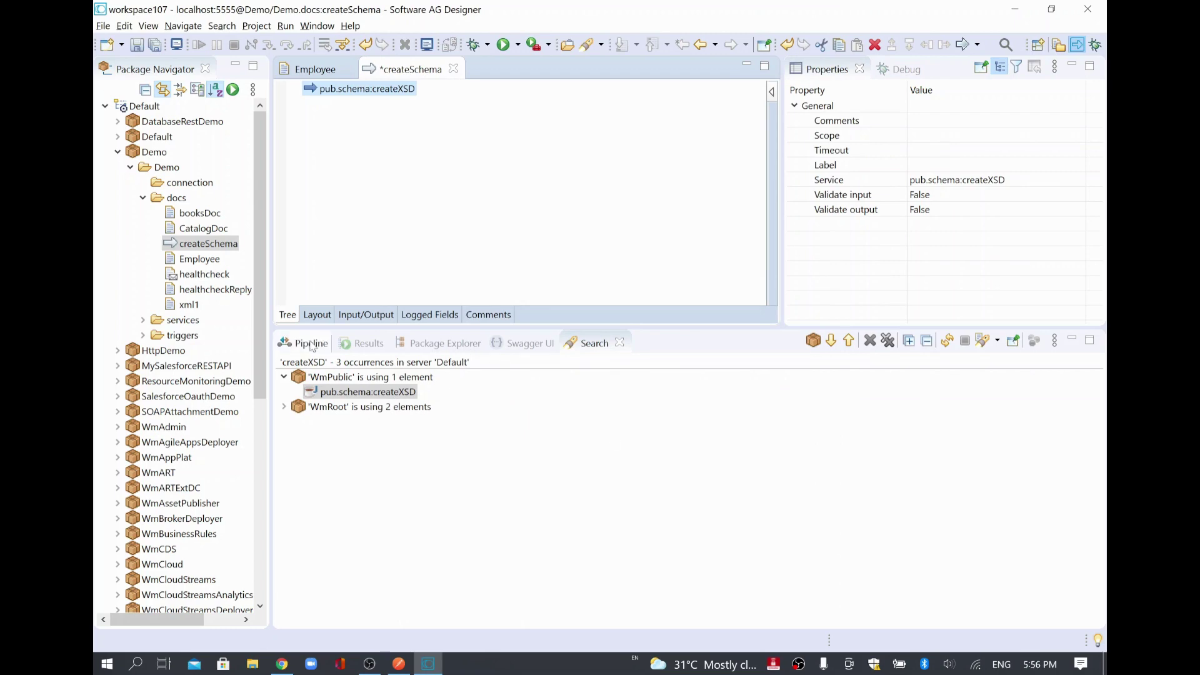
Step: Copy the Employee document's full name and paste Demo.docs:Employee as createXSD's name value
left_click(312, 343)
double_click(443, 406)
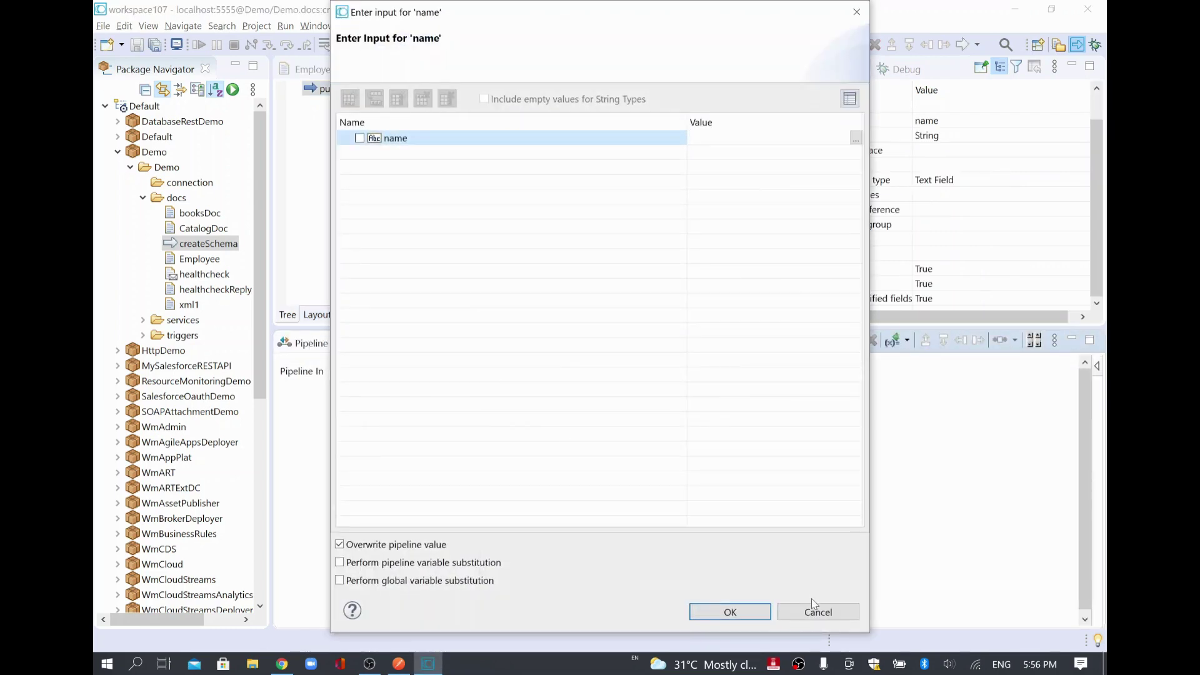
left_click(814, 609)
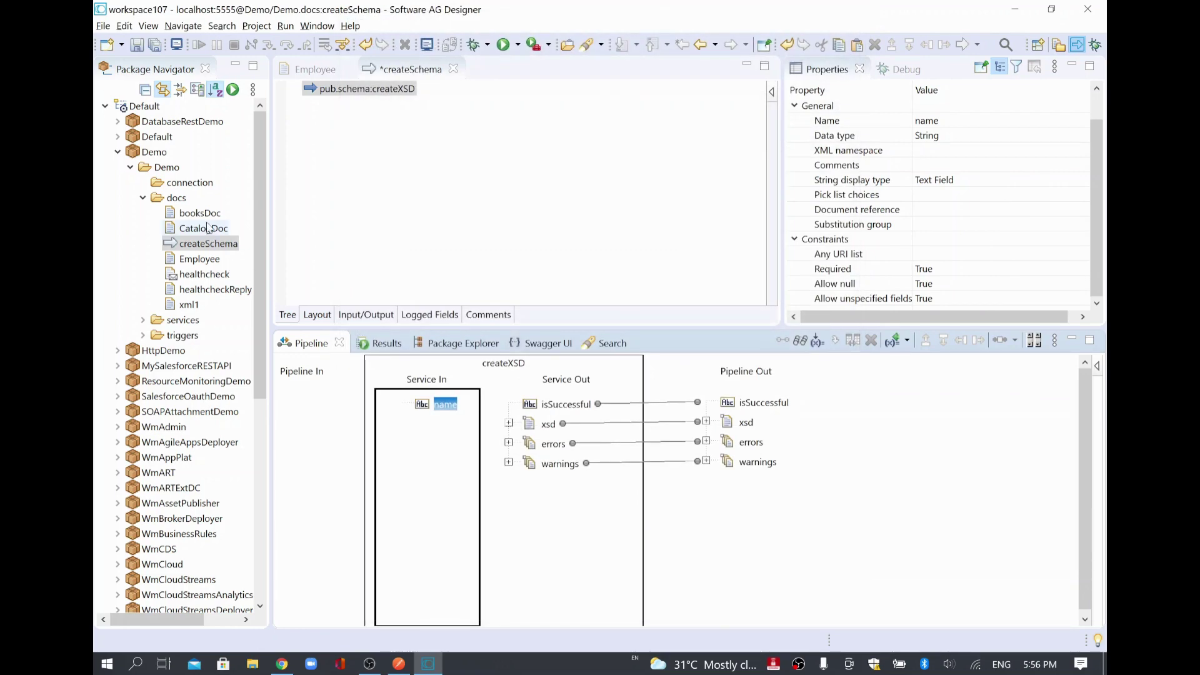
double_click(207, 260)
right_click(206, 259)
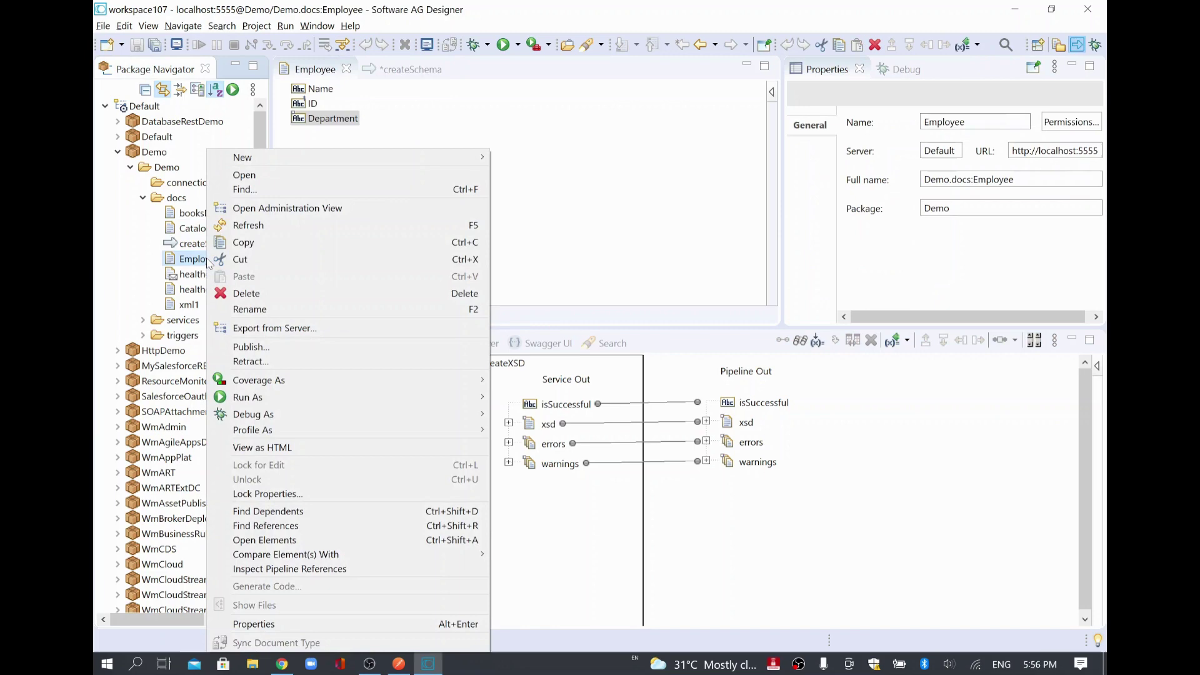
left_click(249, 247)
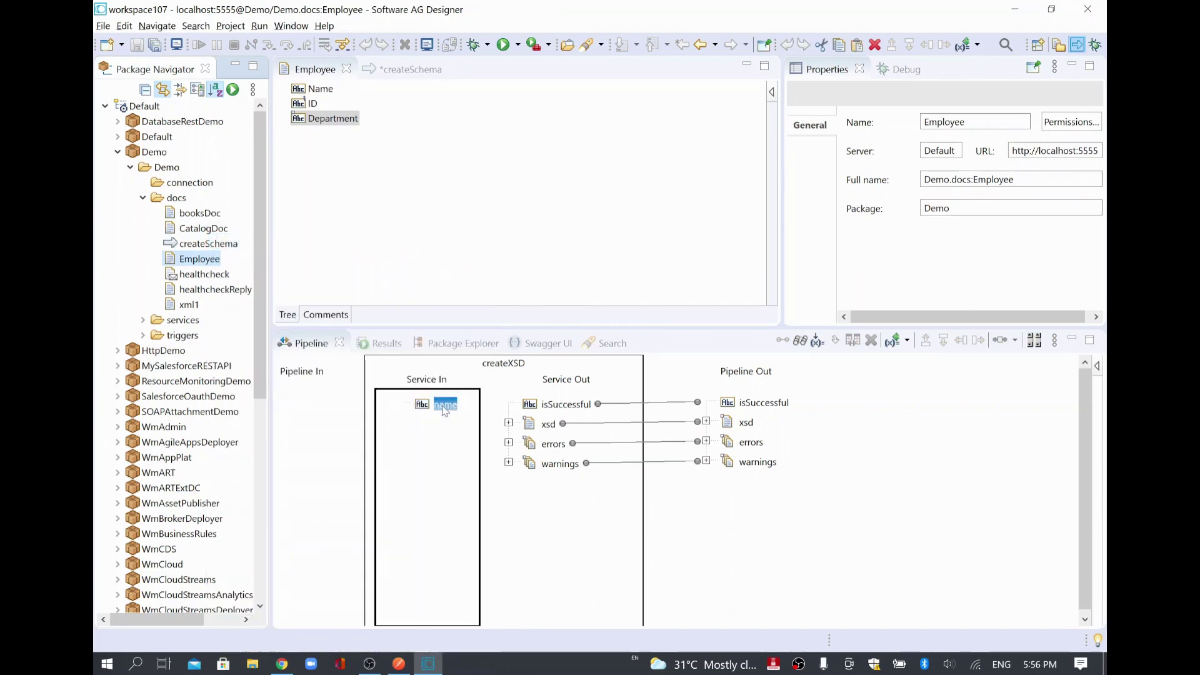
key("ctrl+F11")
key("ctrl+v")
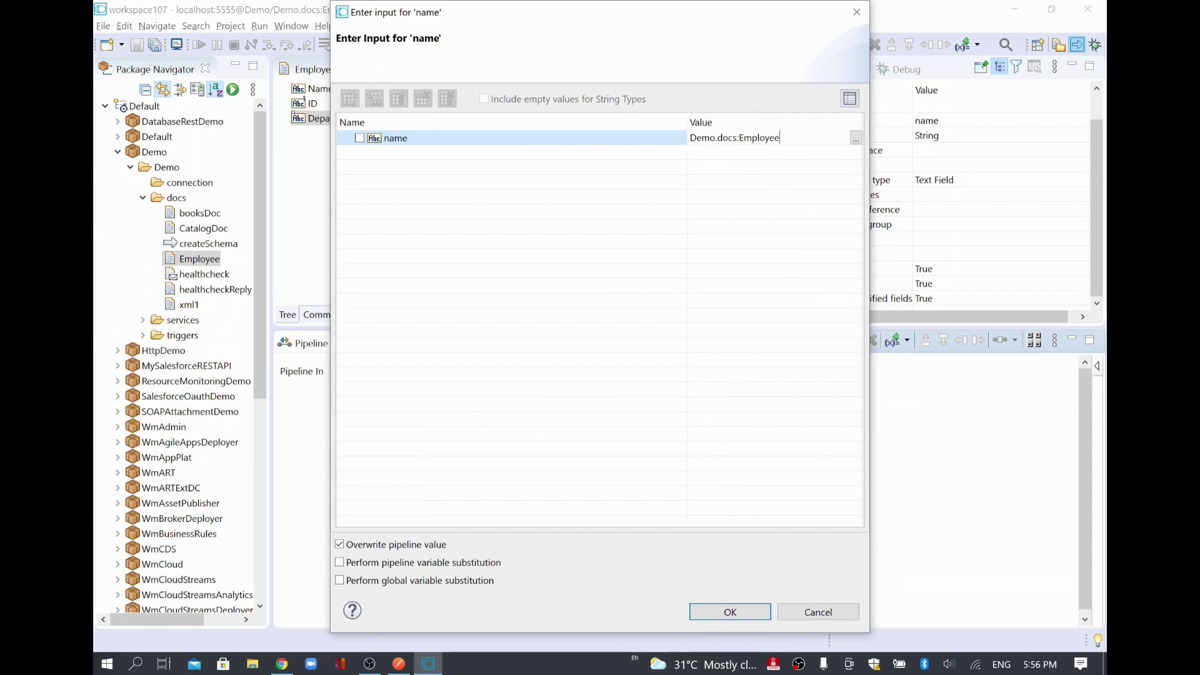
left_click(699, 615)
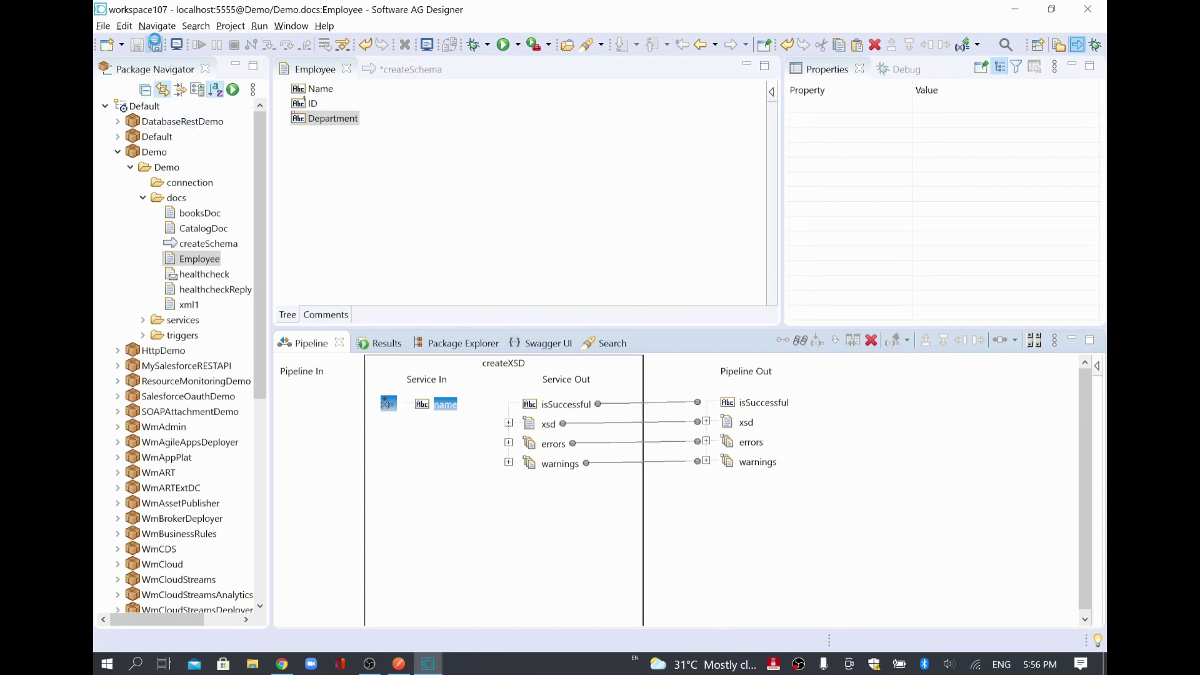
Step: Run the createSchema service and view its isSuccessful and generated XSD results
left_click(404, 72)
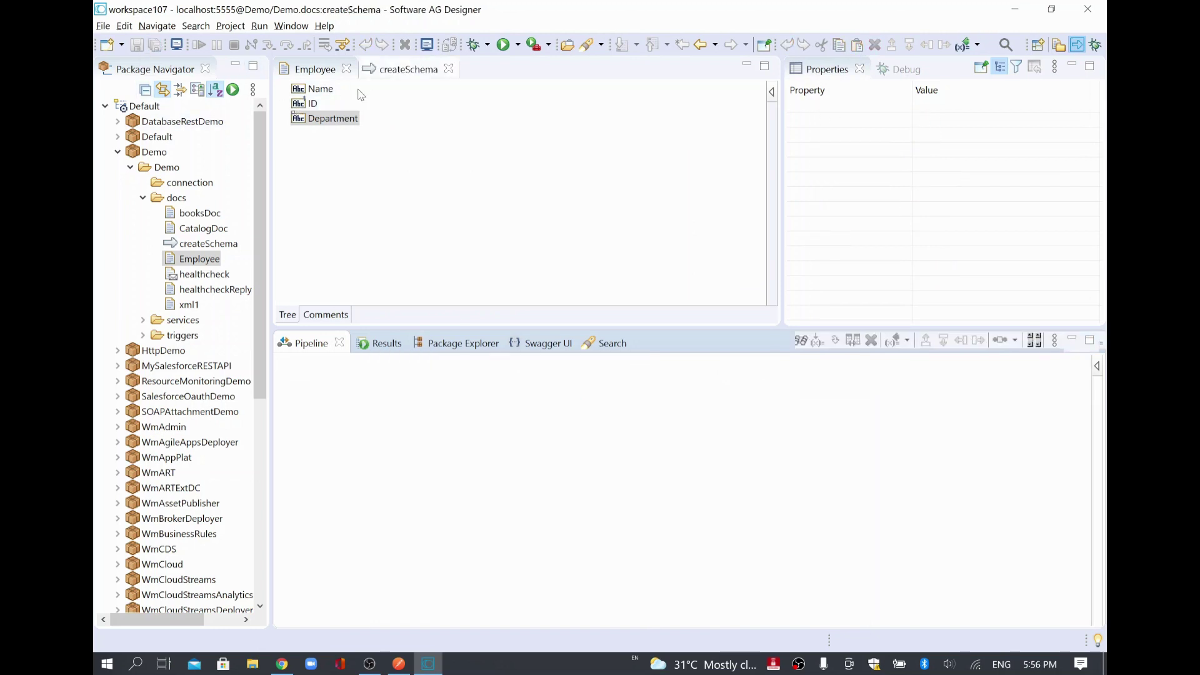
right_click(367, 92)
mouse_move(404, 377)
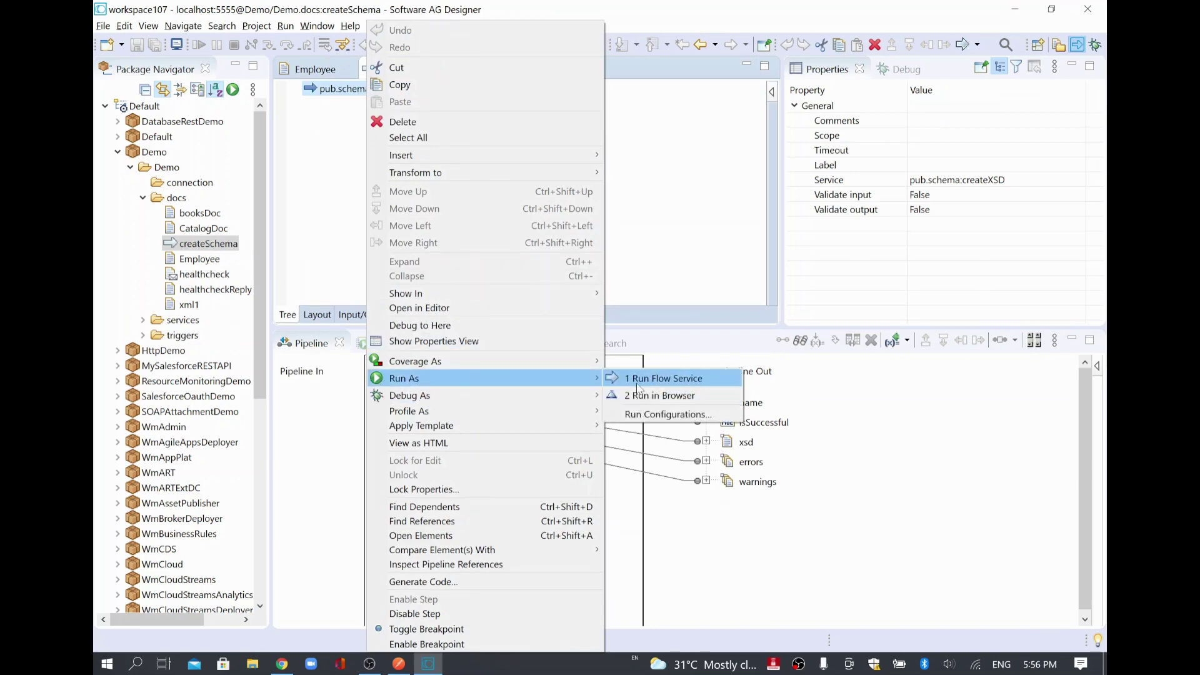
left_click(640, 380)
left_click(718, 386)
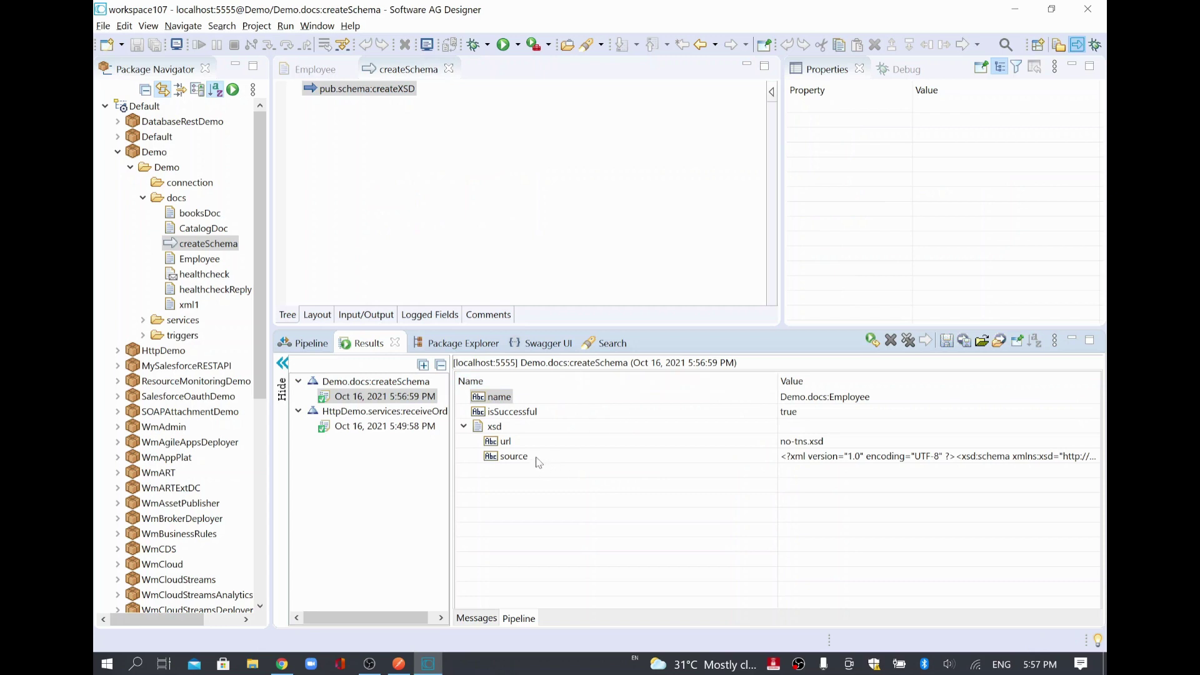
left_click(507, 413)
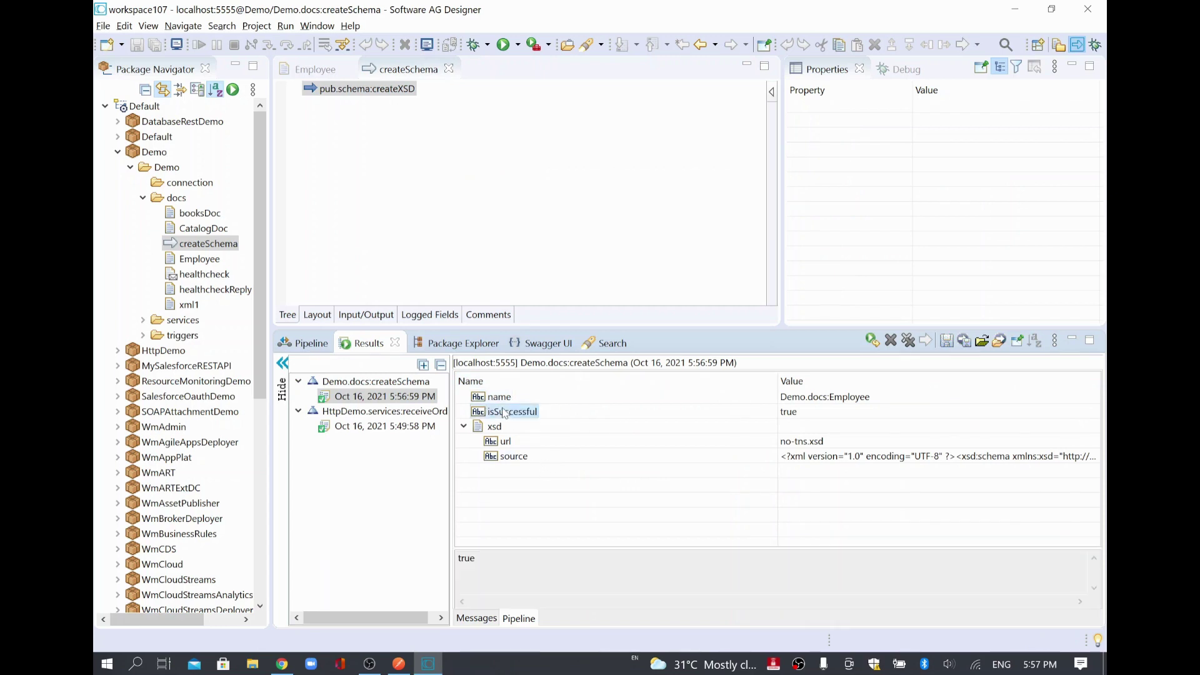
left_click(511, 442)
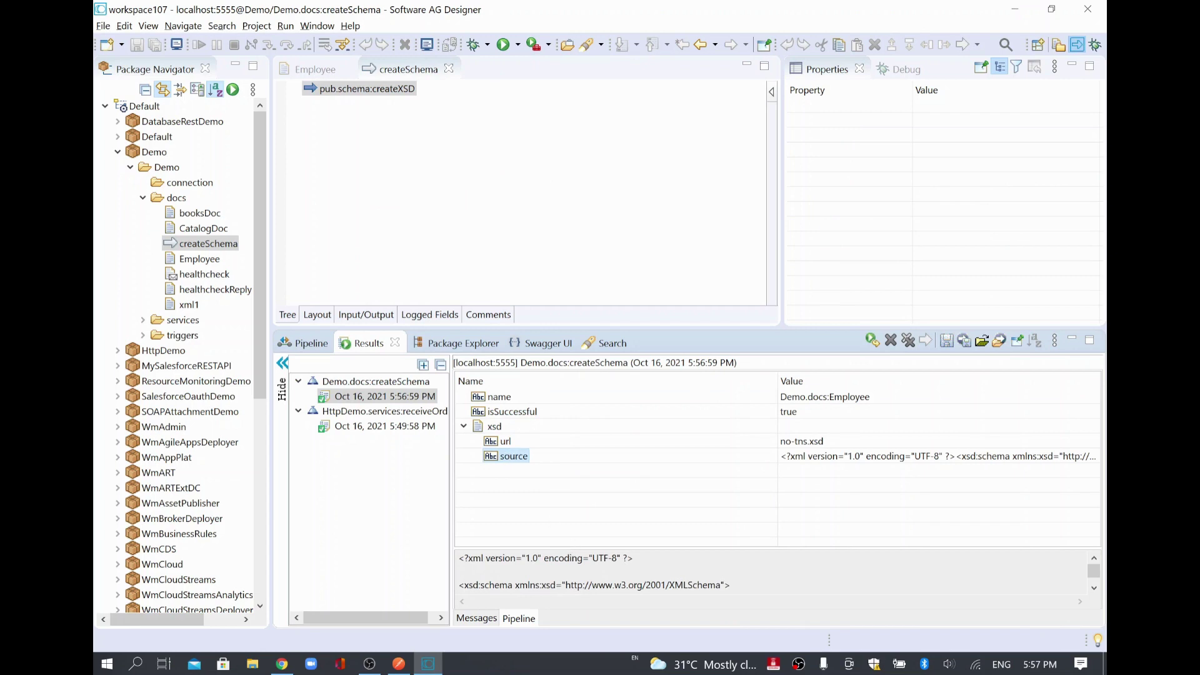
Step: Review the Employee XSD's Name, ID and Department elements, then select the entire source
left_click_drag(572, 548, 605, 462)
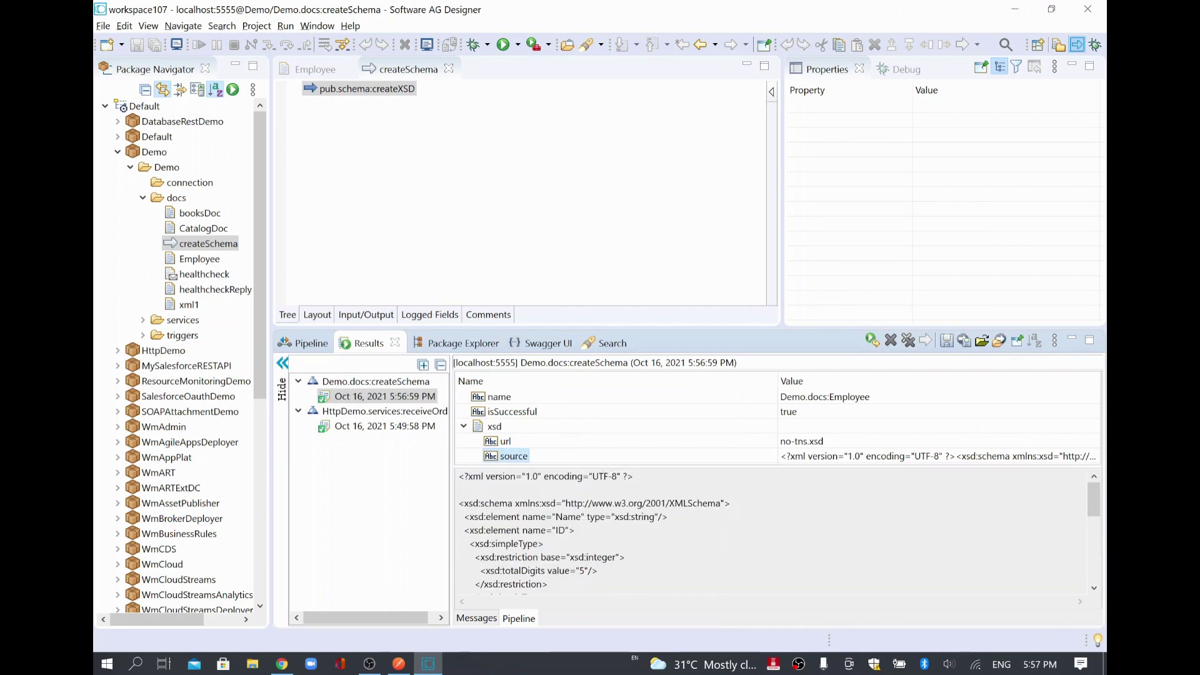
scroll(779, 530, "down", 5)
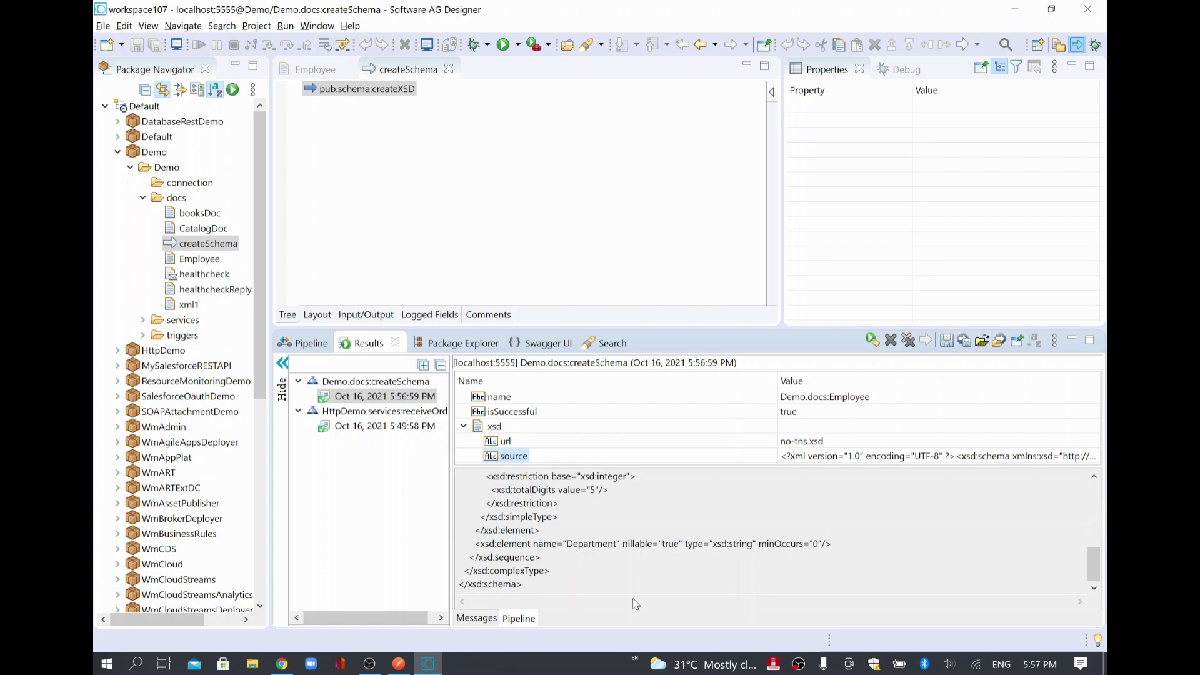
scroll(636, 563, "up", 2)
scroll(637, 563, "up", 3)
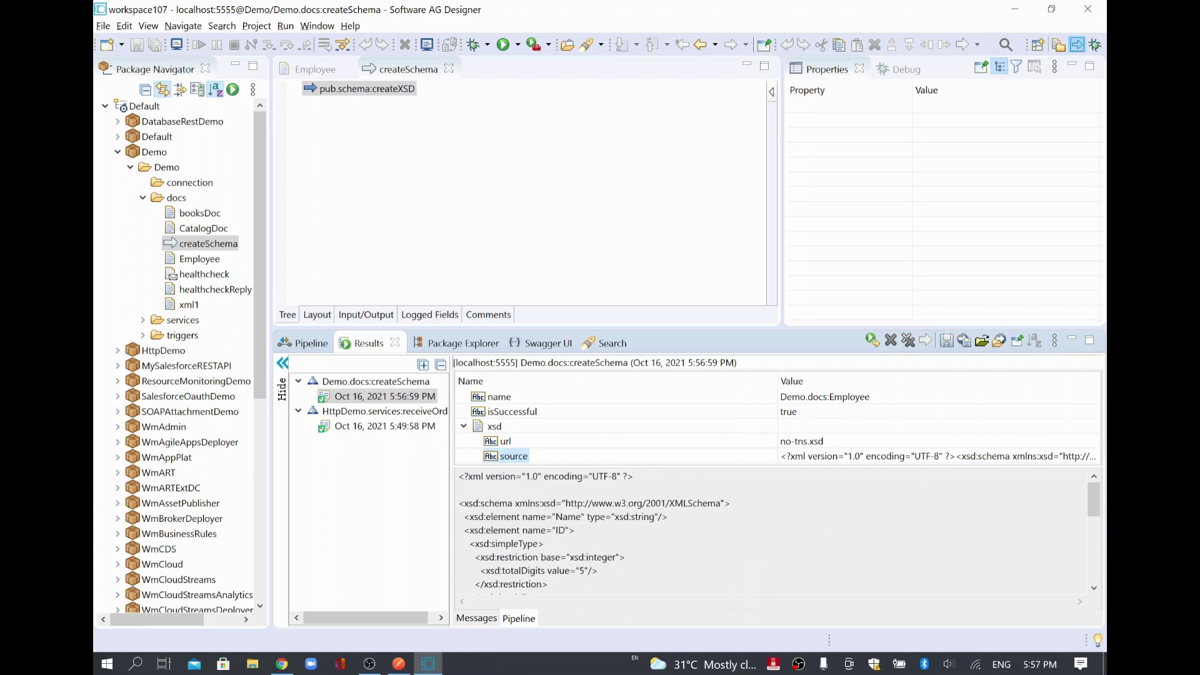
left_click_drag(458, 477, 670, 551)
left_click(626, 557)
left_click_drag(511, 570, 597, 571)
scroll(597, 570, "down", 1)
scroll(597, 571, "down", 1)
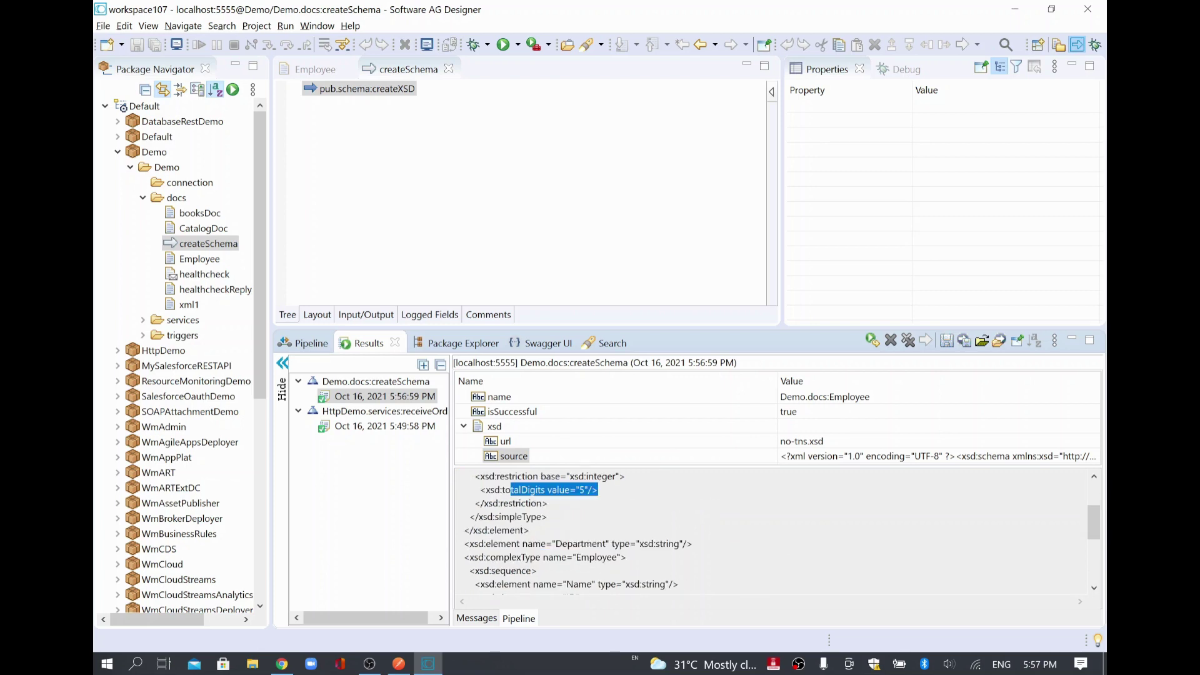
scroll(598, 571, "down", 1)
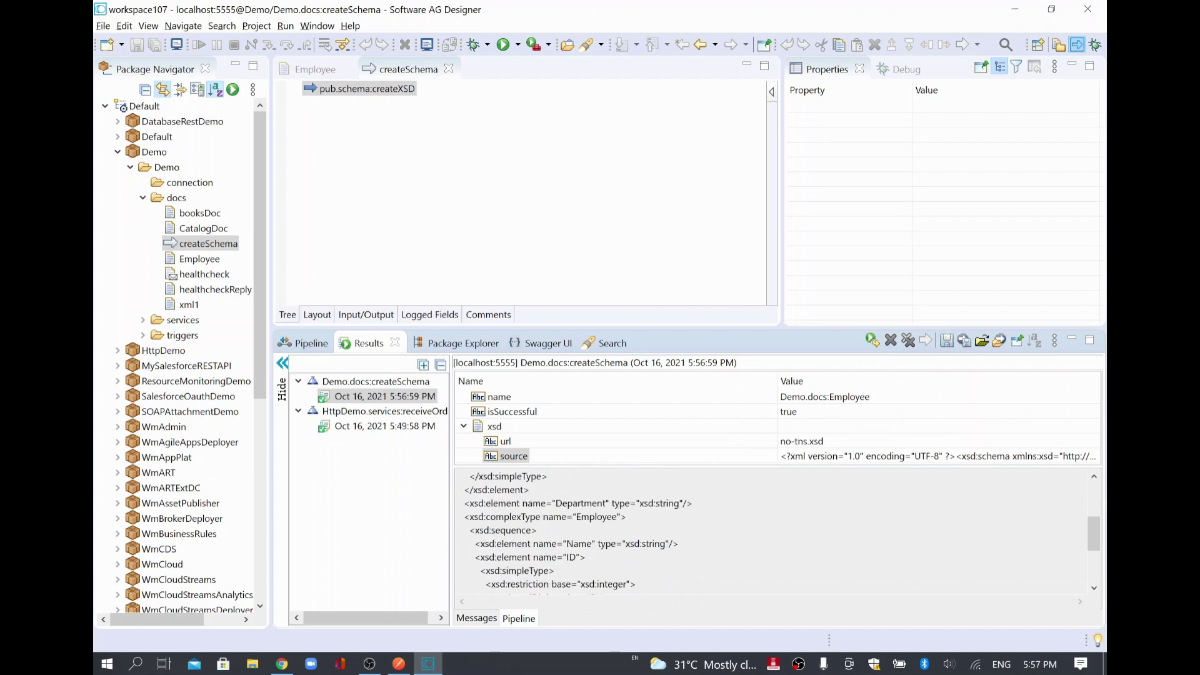
mouse_move(561, 503)
left_mouse_down()
mouse_move(630, 503)
mouse_move(567, 503)
left_mouse_up()
scroll(778, 532, "down", 1)
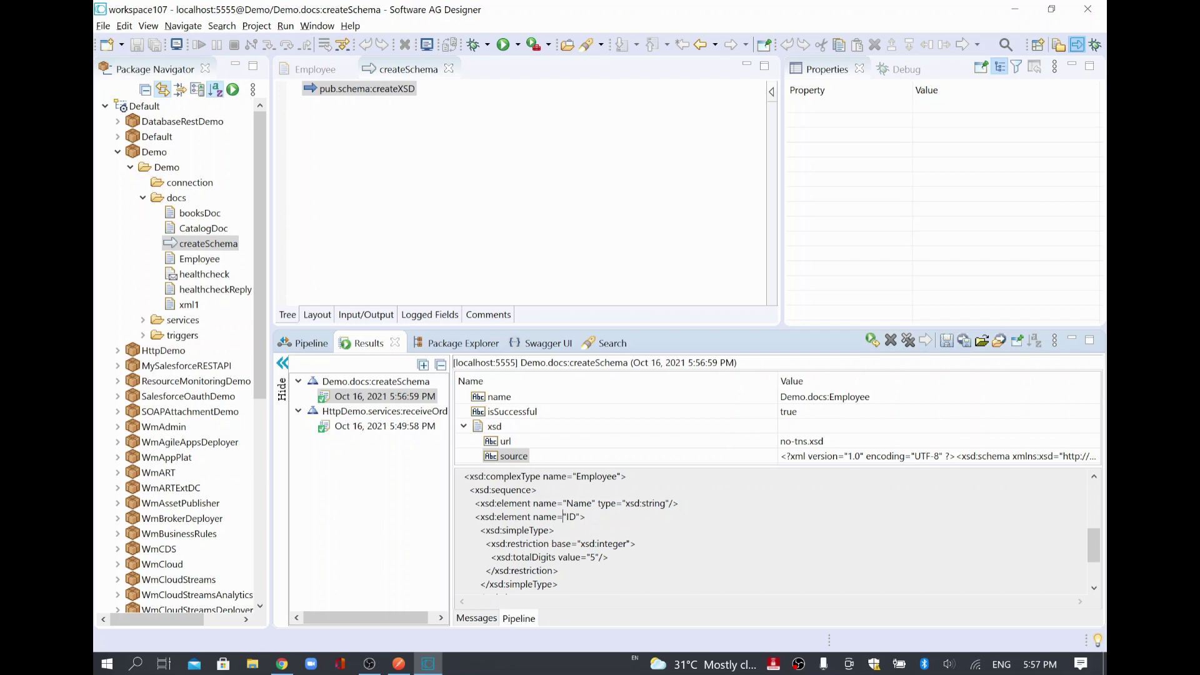
key("shift+End")
left_click_drag(476, 504, 533, 504)
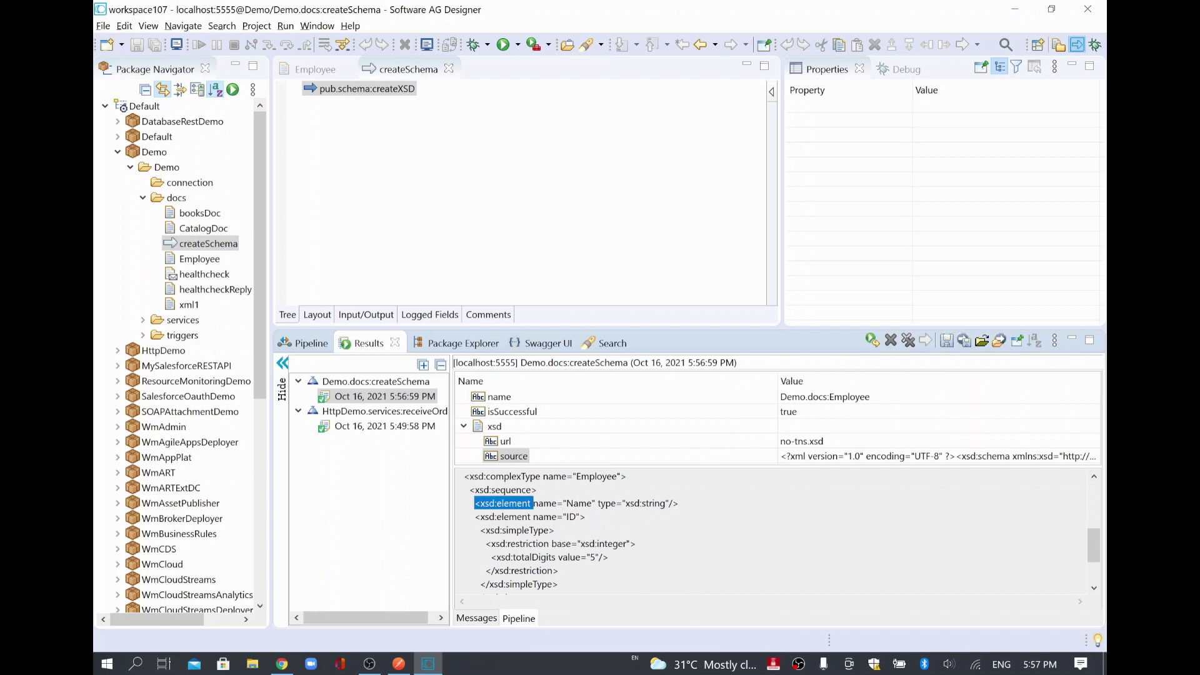
key("ctrl+Home")
key("ctrl+shift+End")
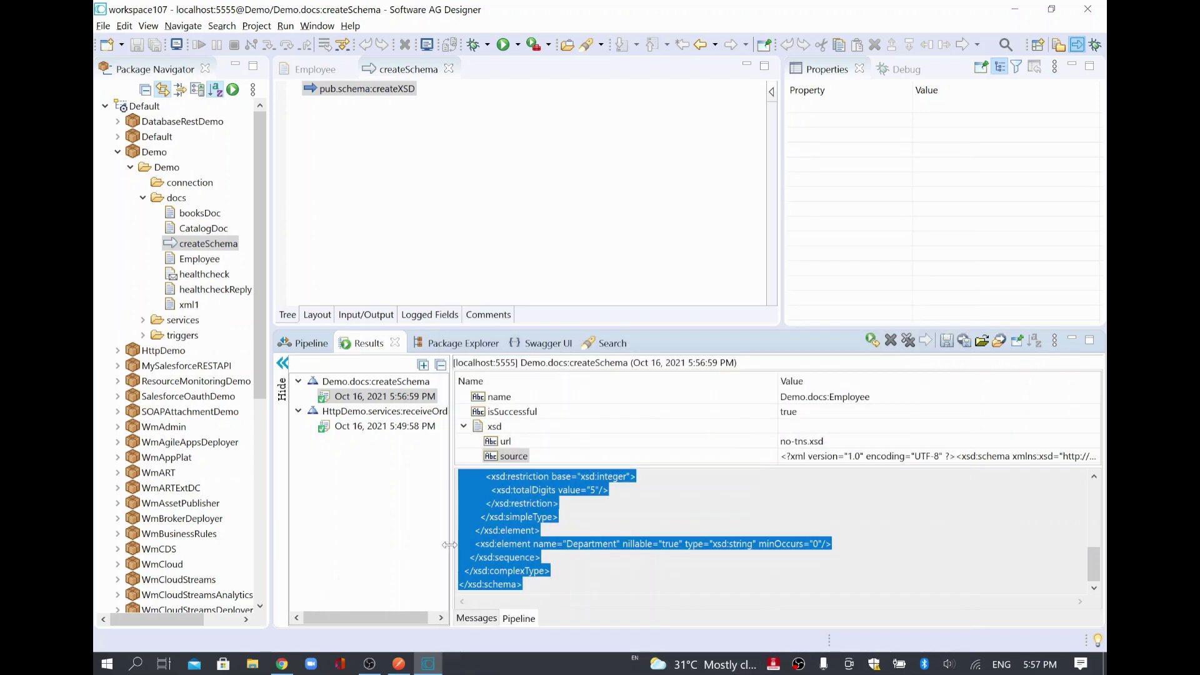
Step: Launch Notepad, paste the XSD, maximize the window and zoom out to fit the schema
left_click(138, 665)
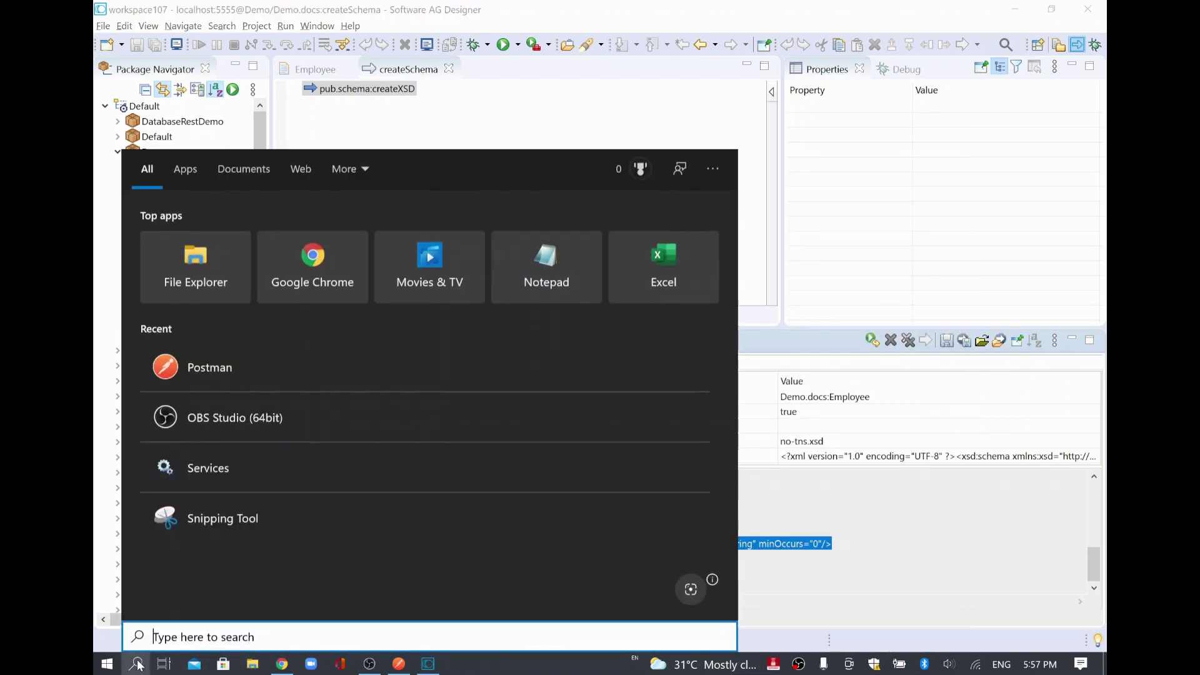
type("notepad")
key("Return")
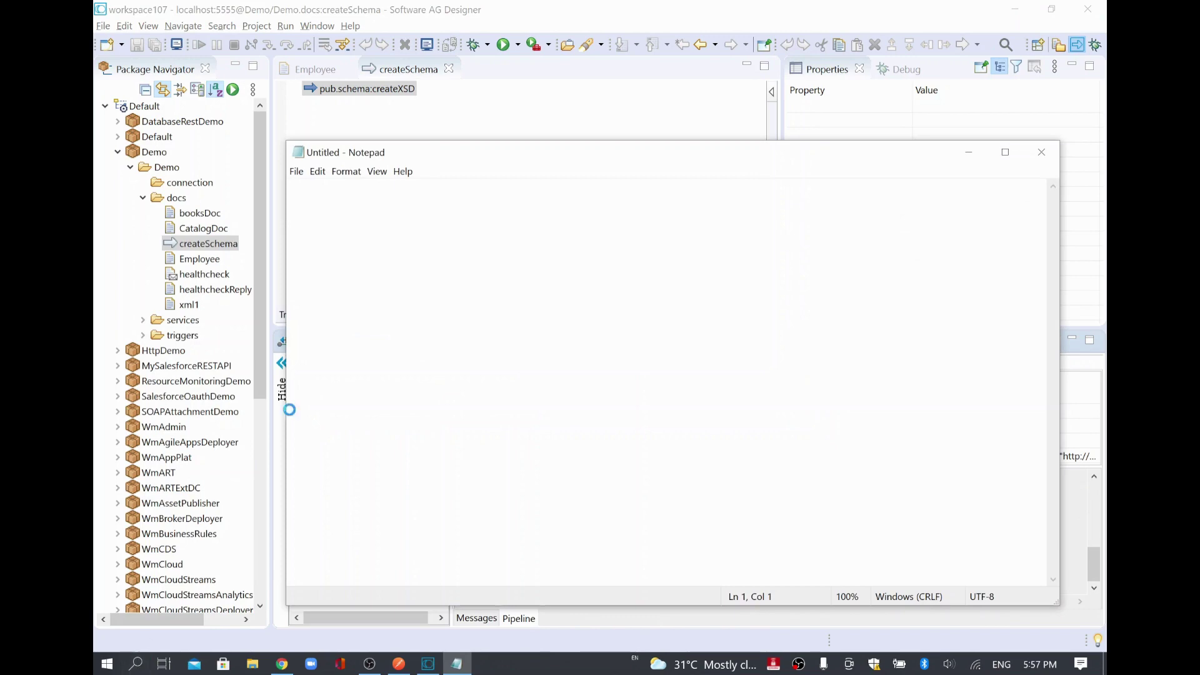
key("ctrl+v")
key("super+Up")
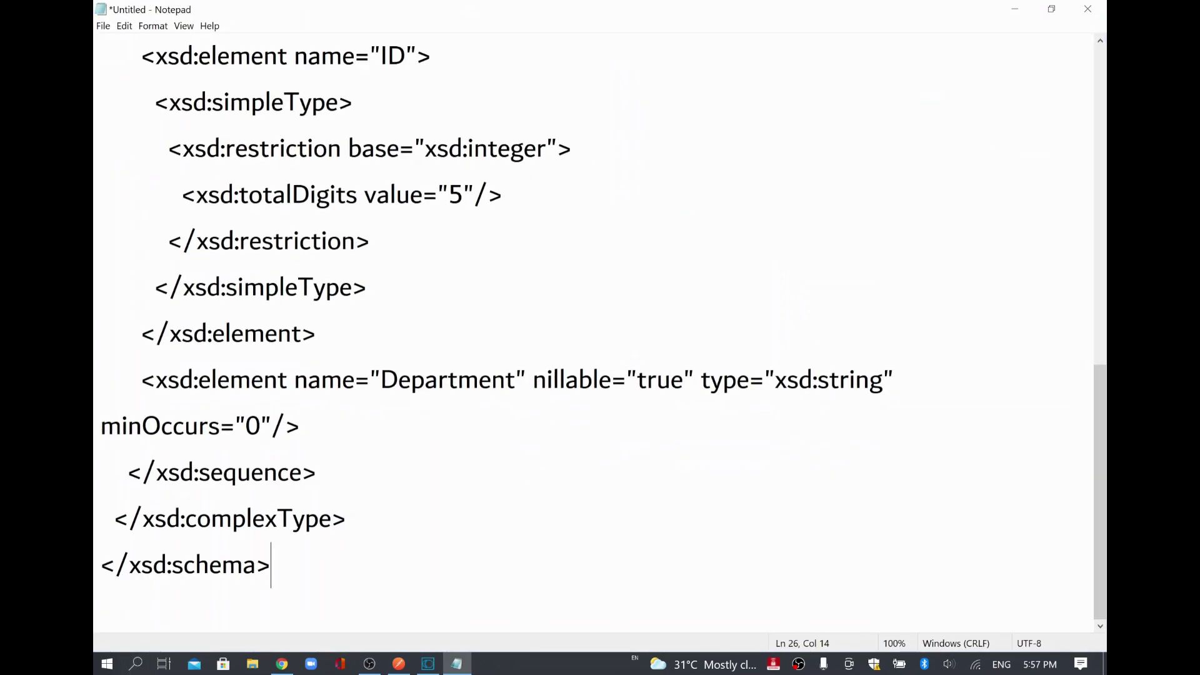
key("ctrl+minus")
key("ctrl+minus")
key("ctrl+minus")
key("ctrl+plus")
key("ctrl+plus")
key("ctrl+plus")
key("ctrl+plus")
key("ctrl+minus")
key("ctrl+minus")
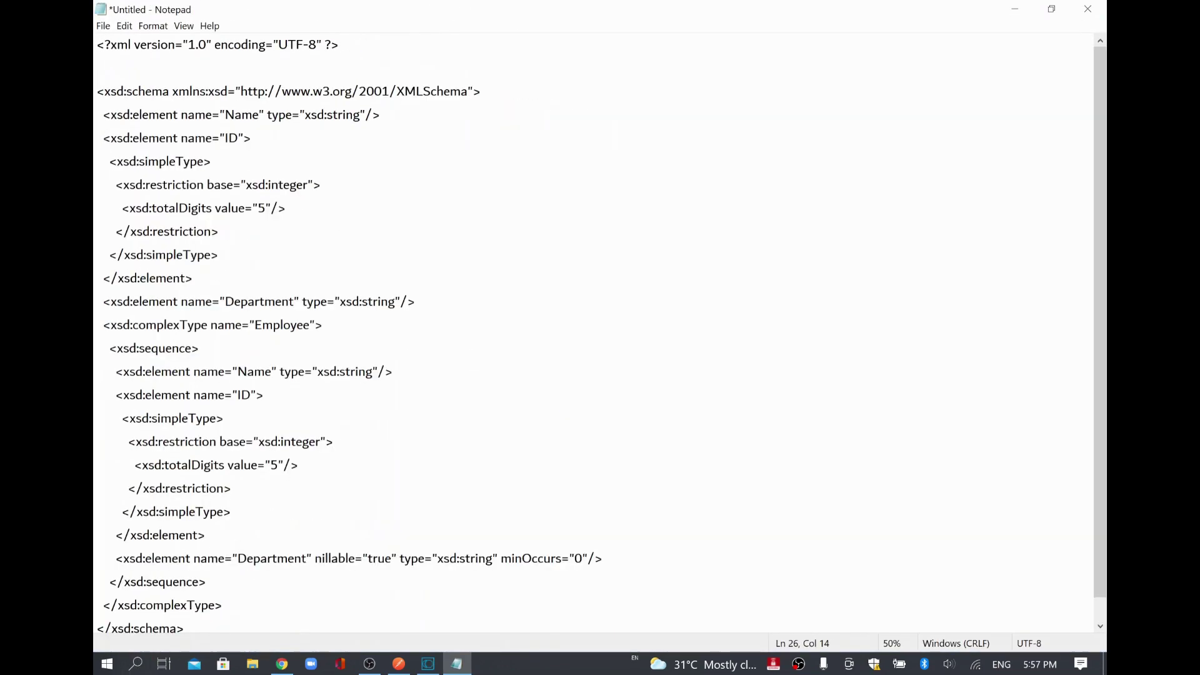
Step: Highlight the schema root, Name, ID, totalDigits, Department type and Department's nillable and minOccurs attributes
double_click(133, 91)
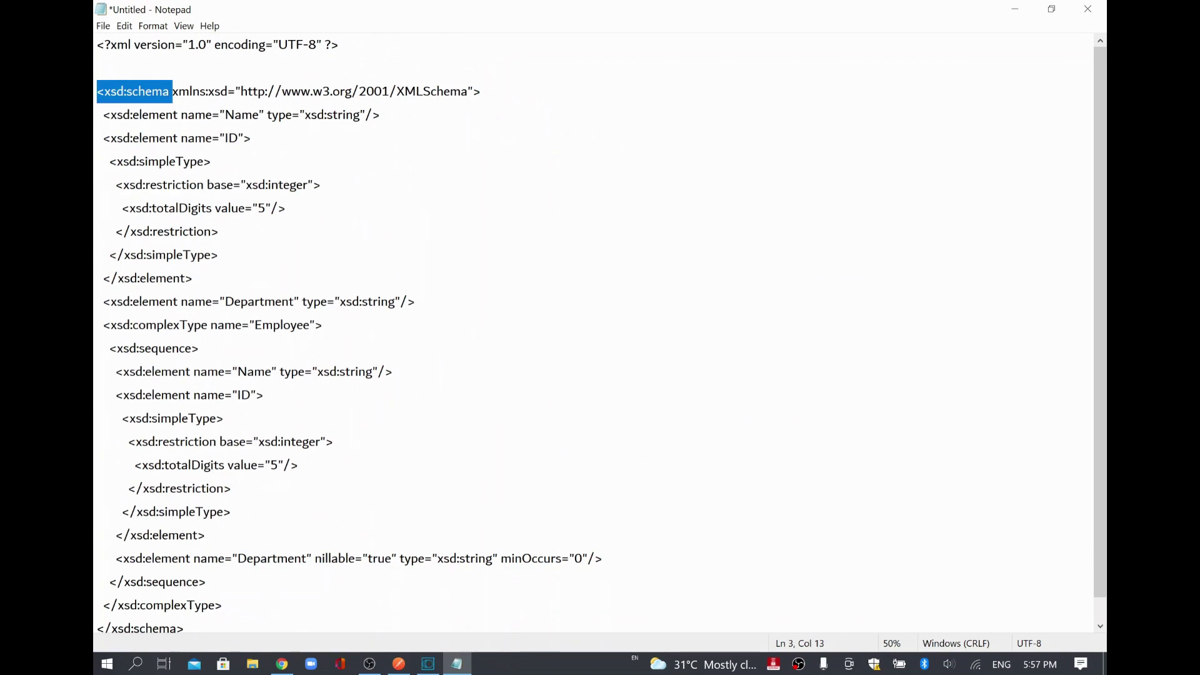
left_click_drag(180, 114, 267, 114)
left_click_drag(181, 138, 251, 138)
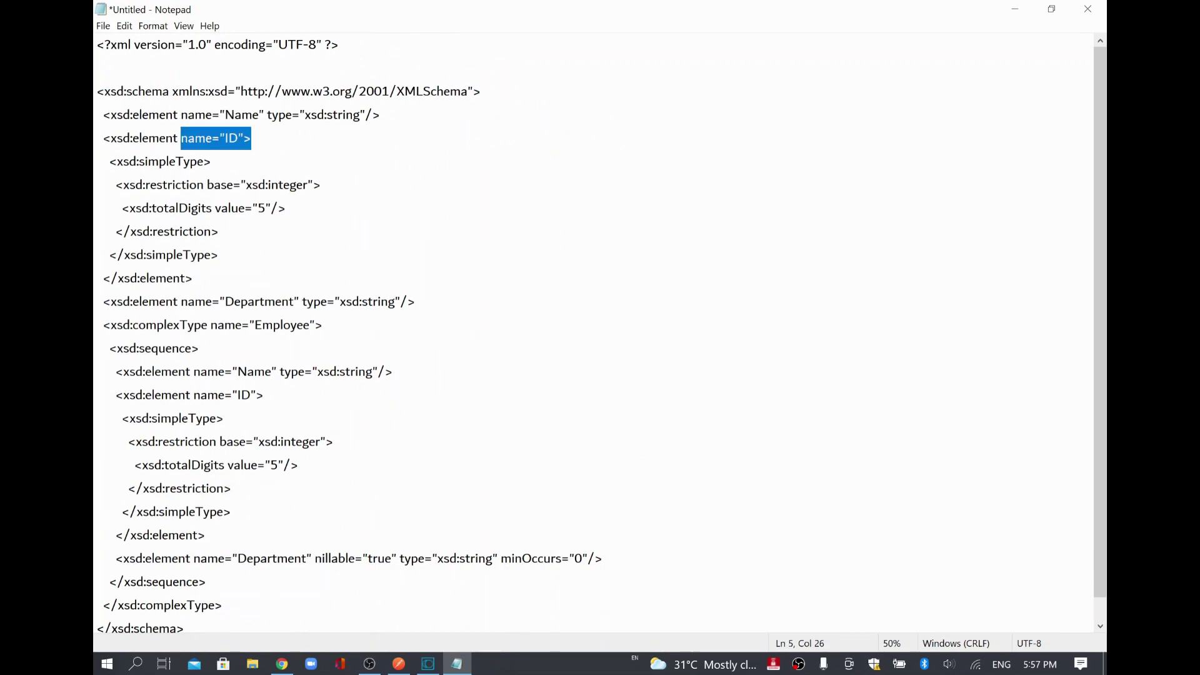
left_click_drag(122, 208, 214, 208)
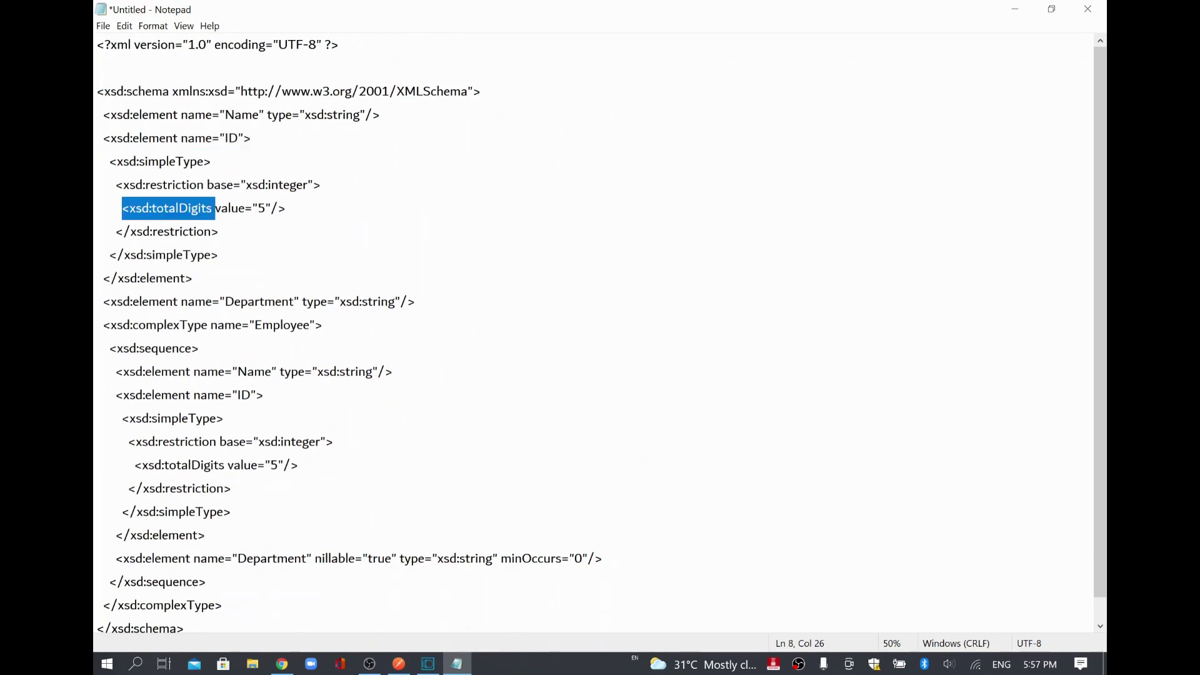
left_click_drag(182, 302, 415, 302)
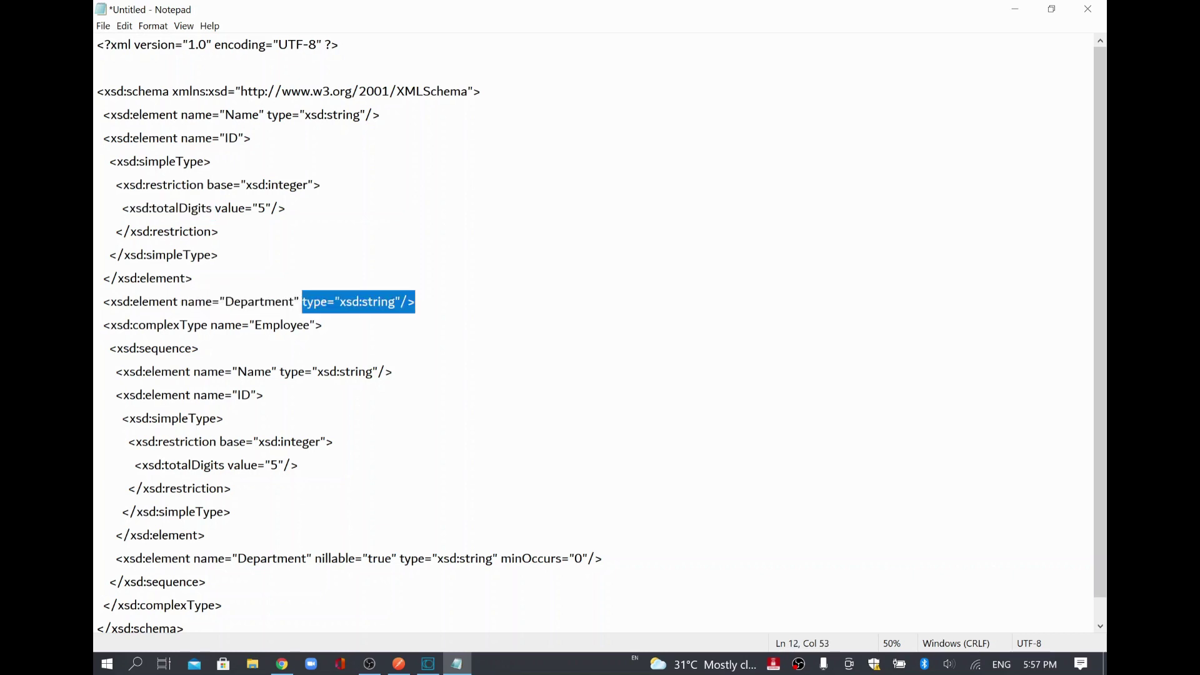
left_click(273, 325)
left_click_drag(210, 324, 323, 324)
scroll(600, 336, "down", 1)
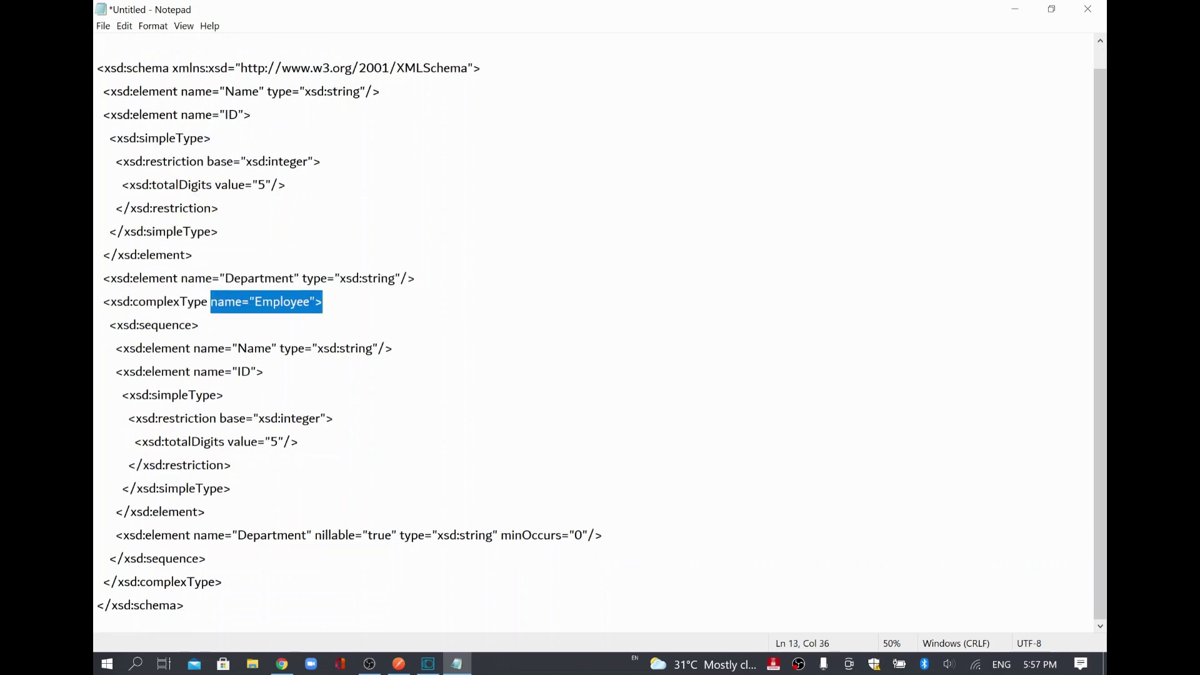
left_click_drag(315, 535, 400, 535)
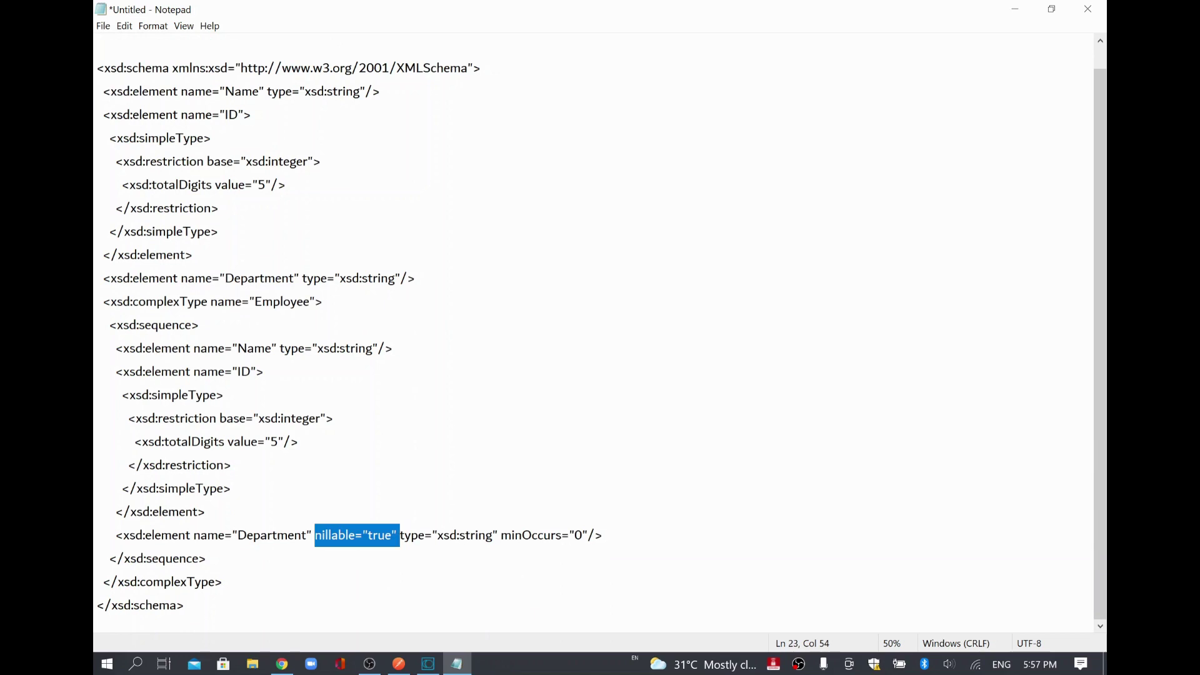
left_click_drag(500, 535, 588, 535)
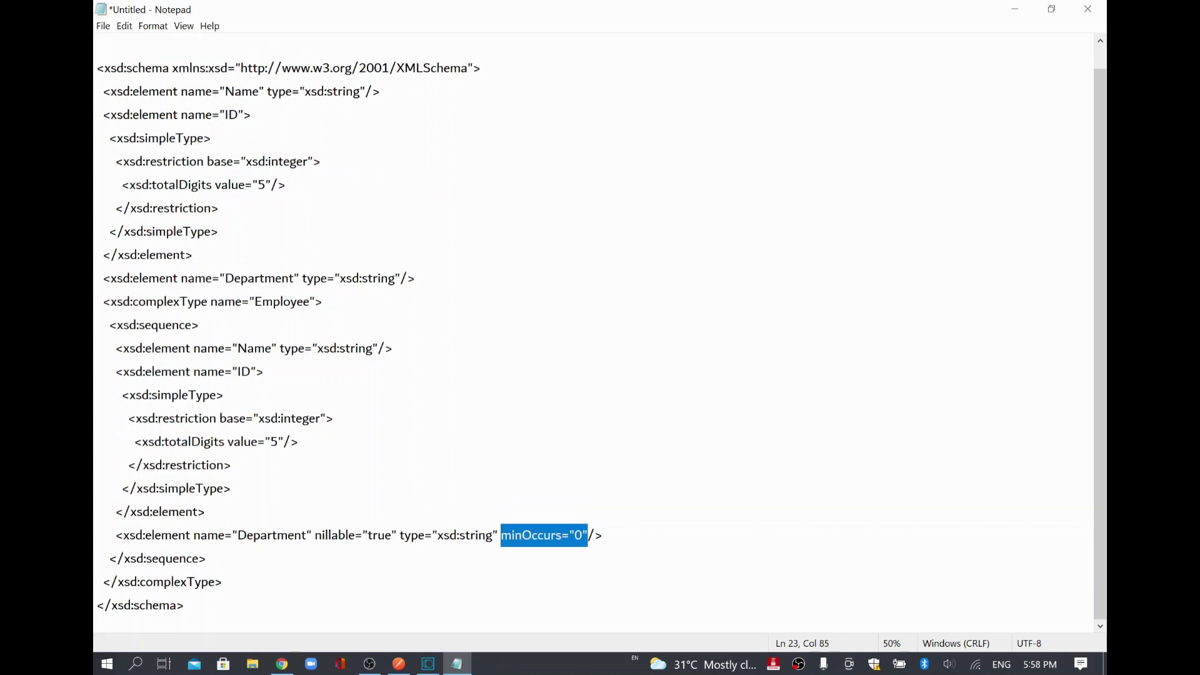
Step: Save the Notepad schema as Employee.xsd in Downloads and return to Designer
key("alt+Tab")
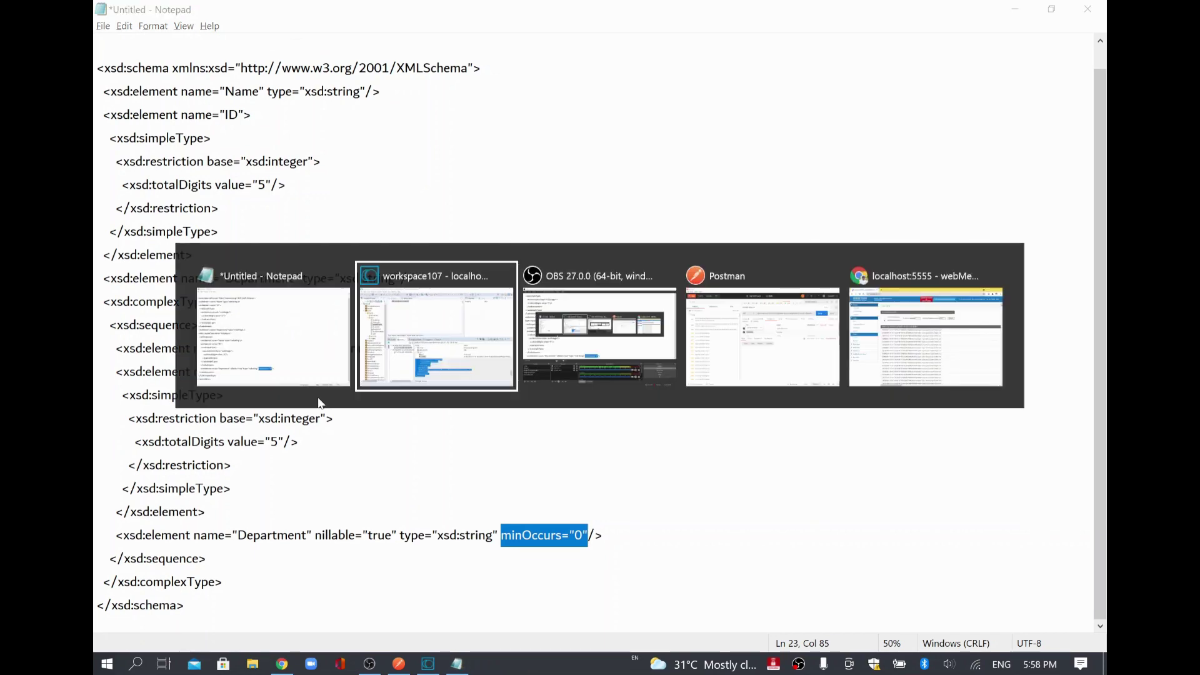
key("alt+Tab")
key("alt+f")
key("a")
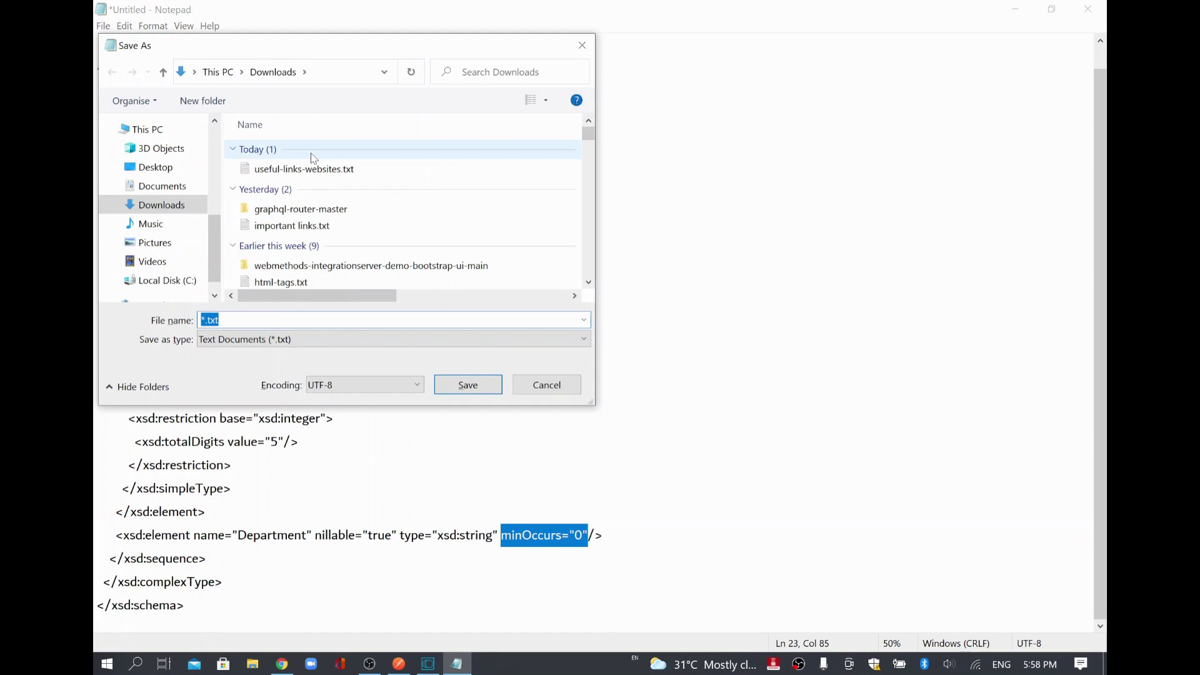
type("Employee.x")
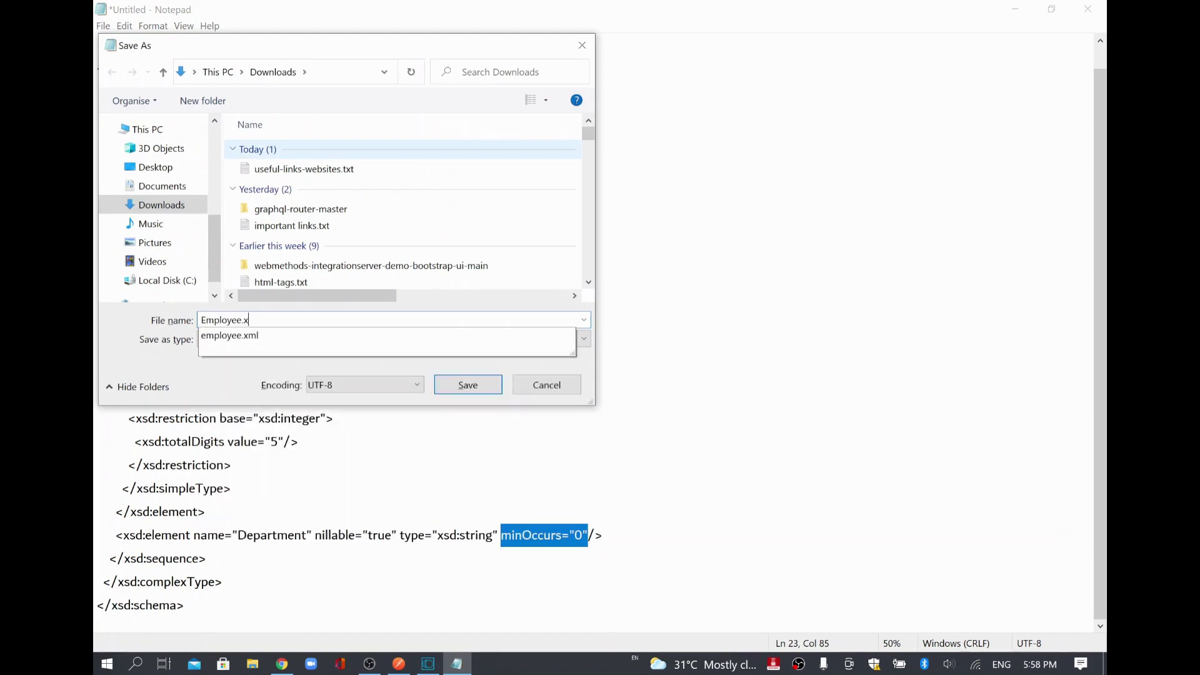
type("sd")
key("Return")
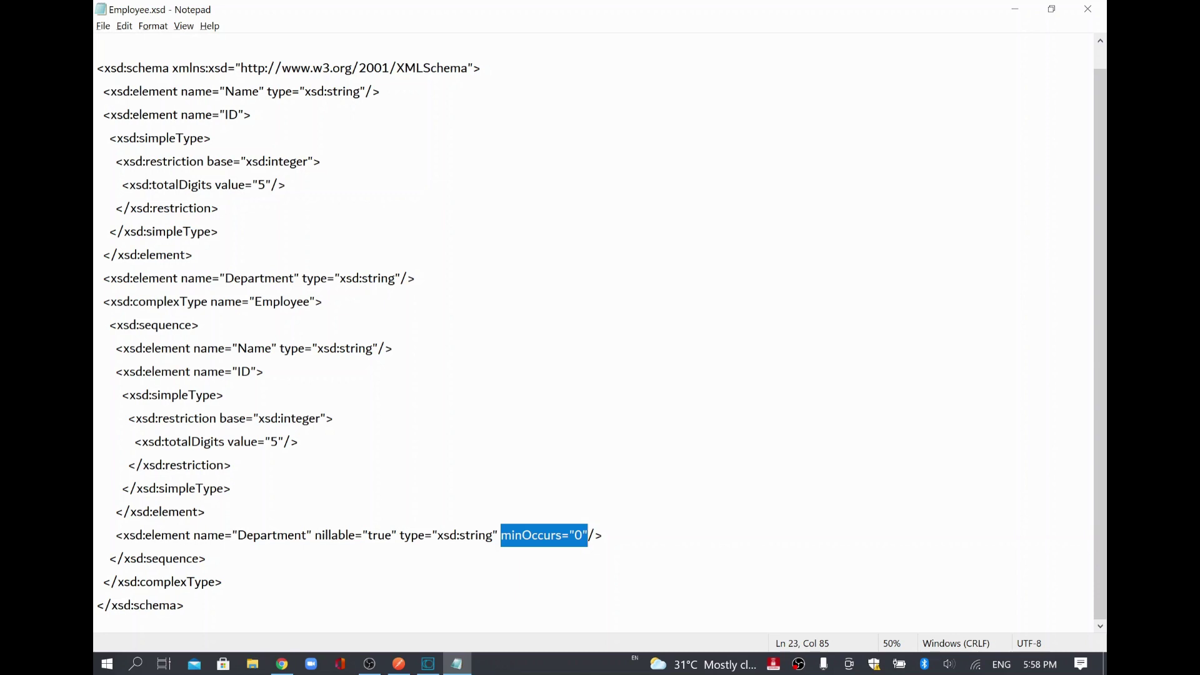
key("alt+Tab")
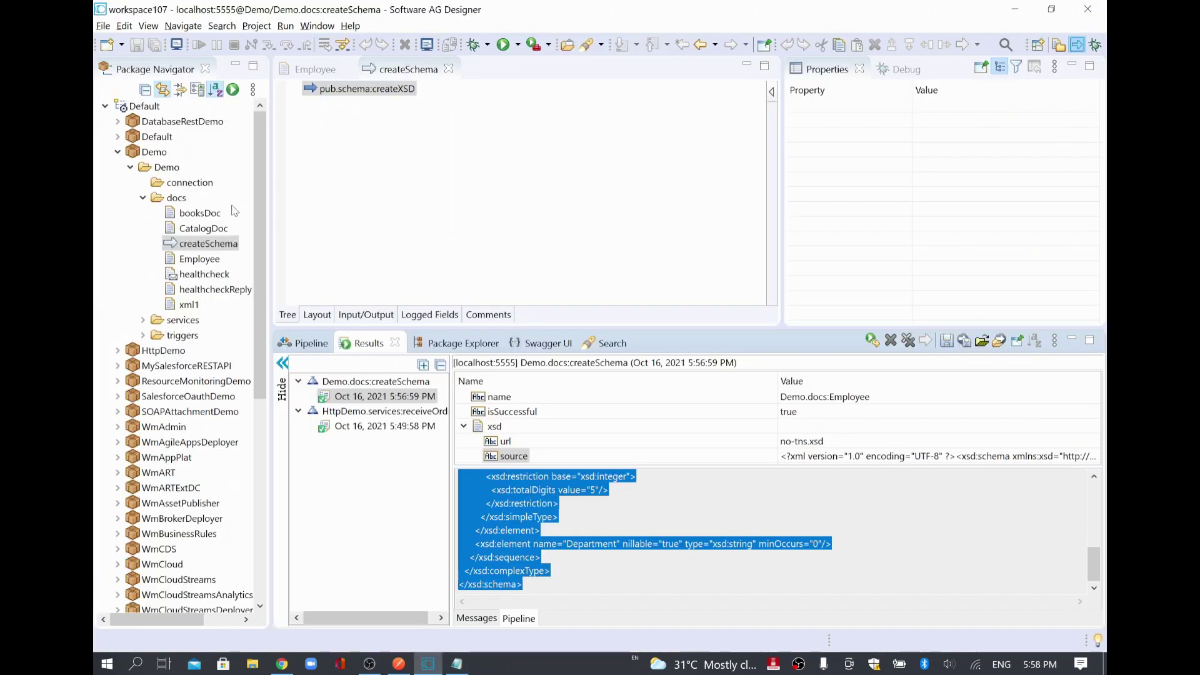